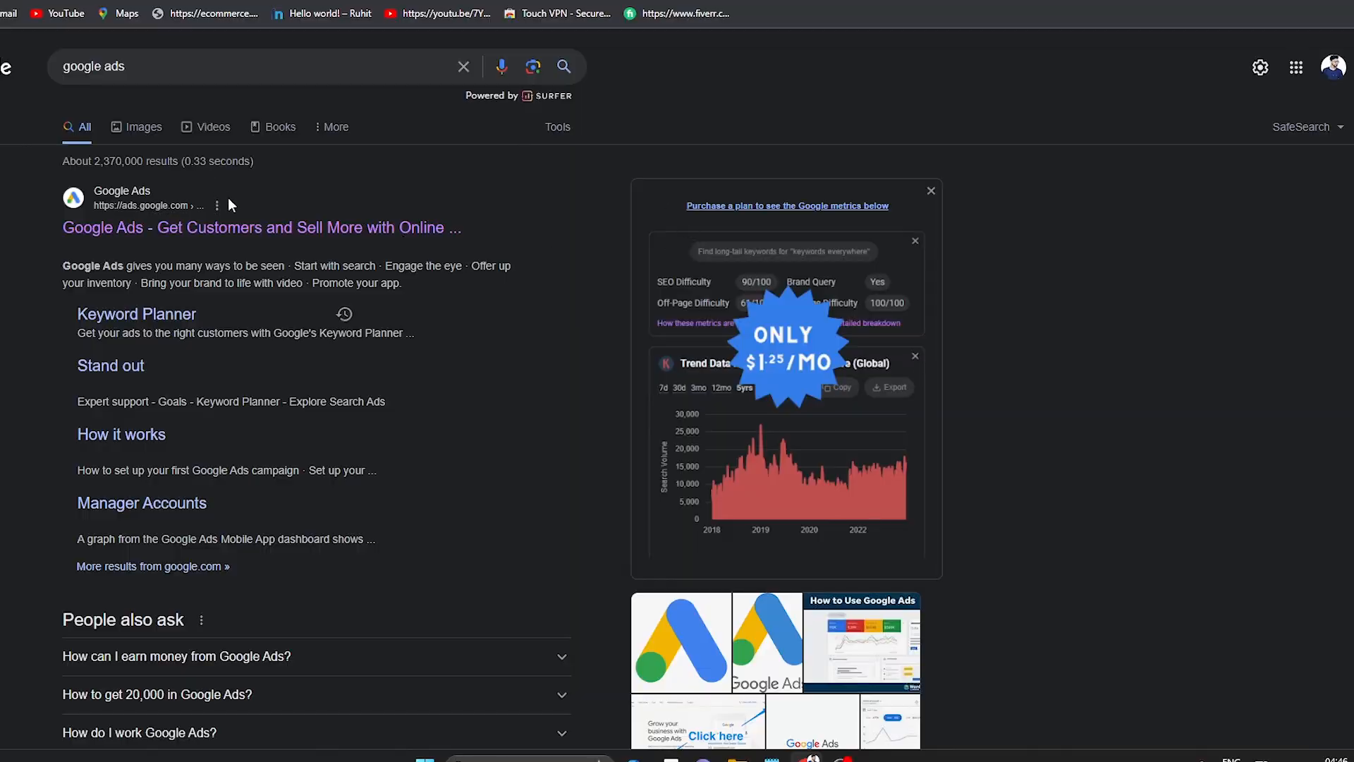
Step: Open the Google Ads site from the search results, sign in and view the account's billing payment methods
click(265, 225)
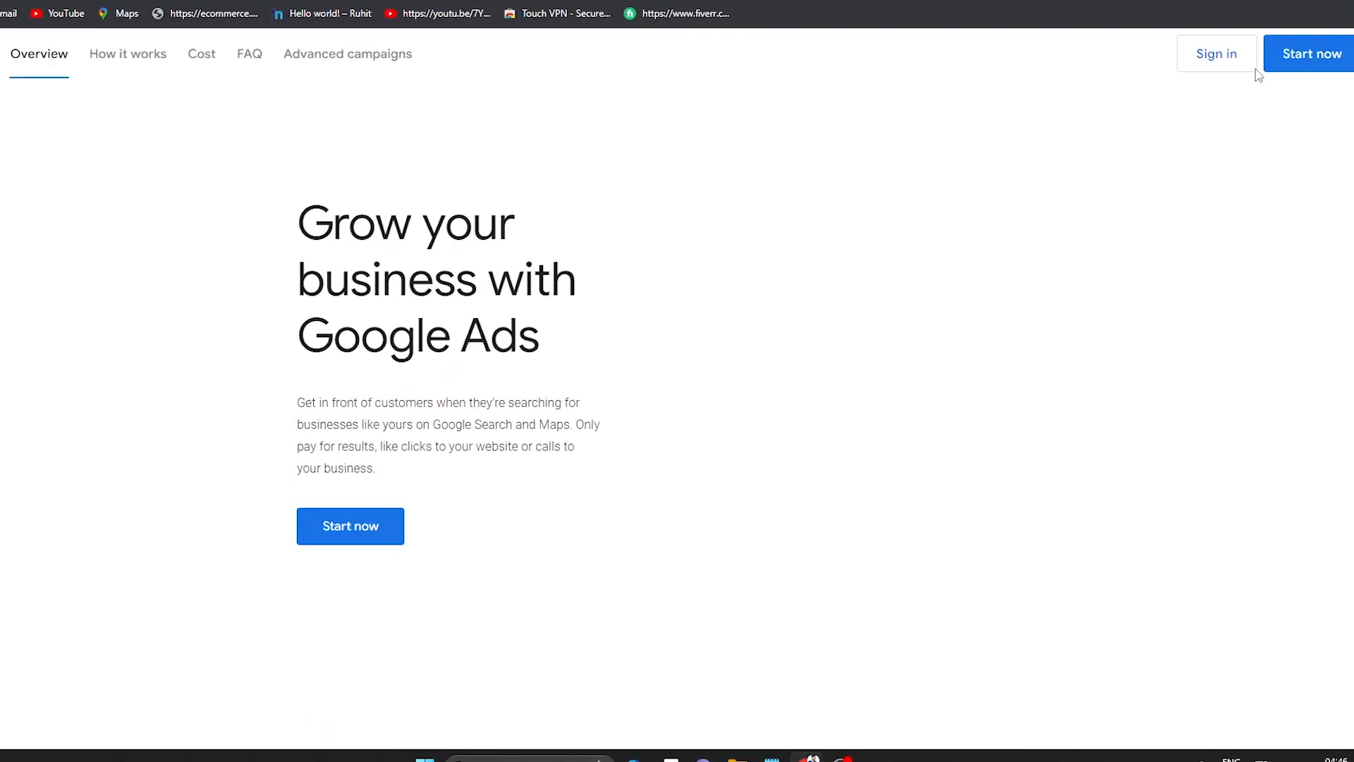
click(1228, 70)
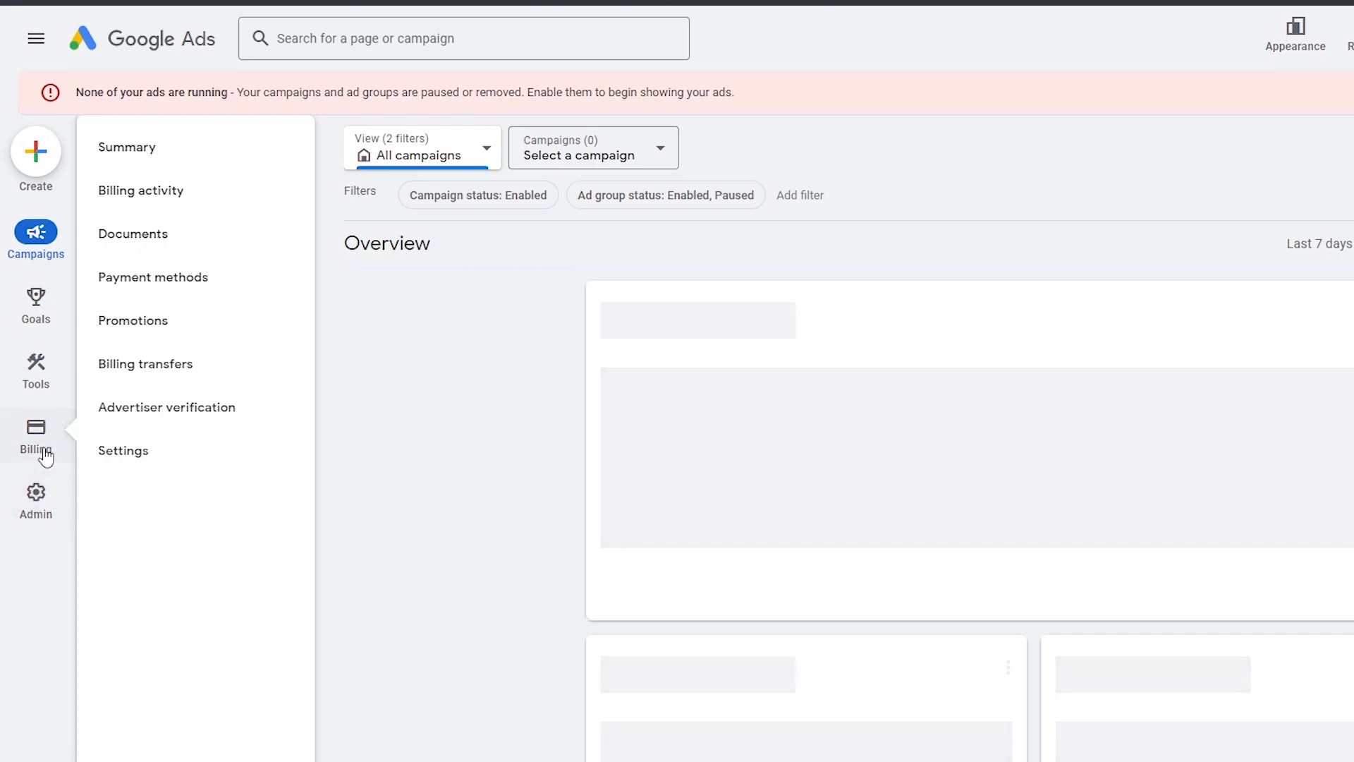
click(39, 444)
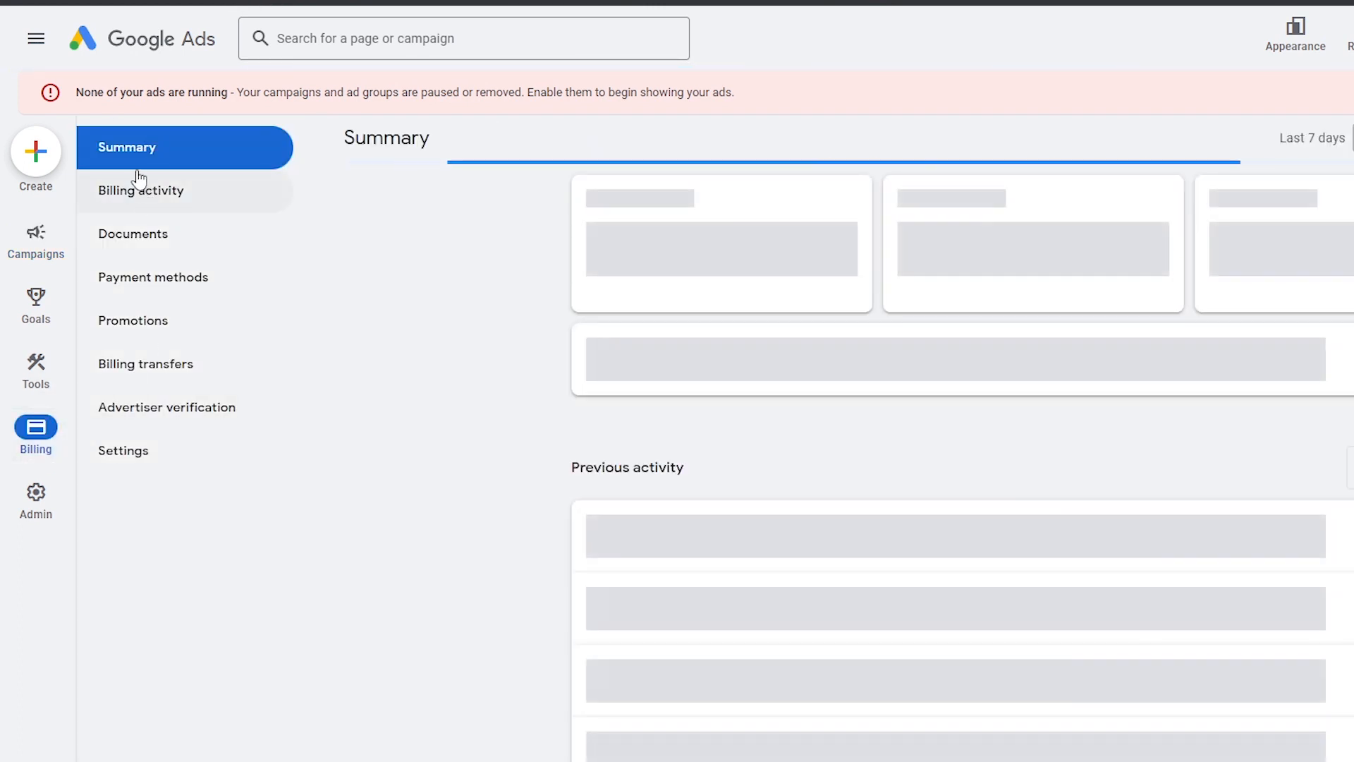
click(118, 289)
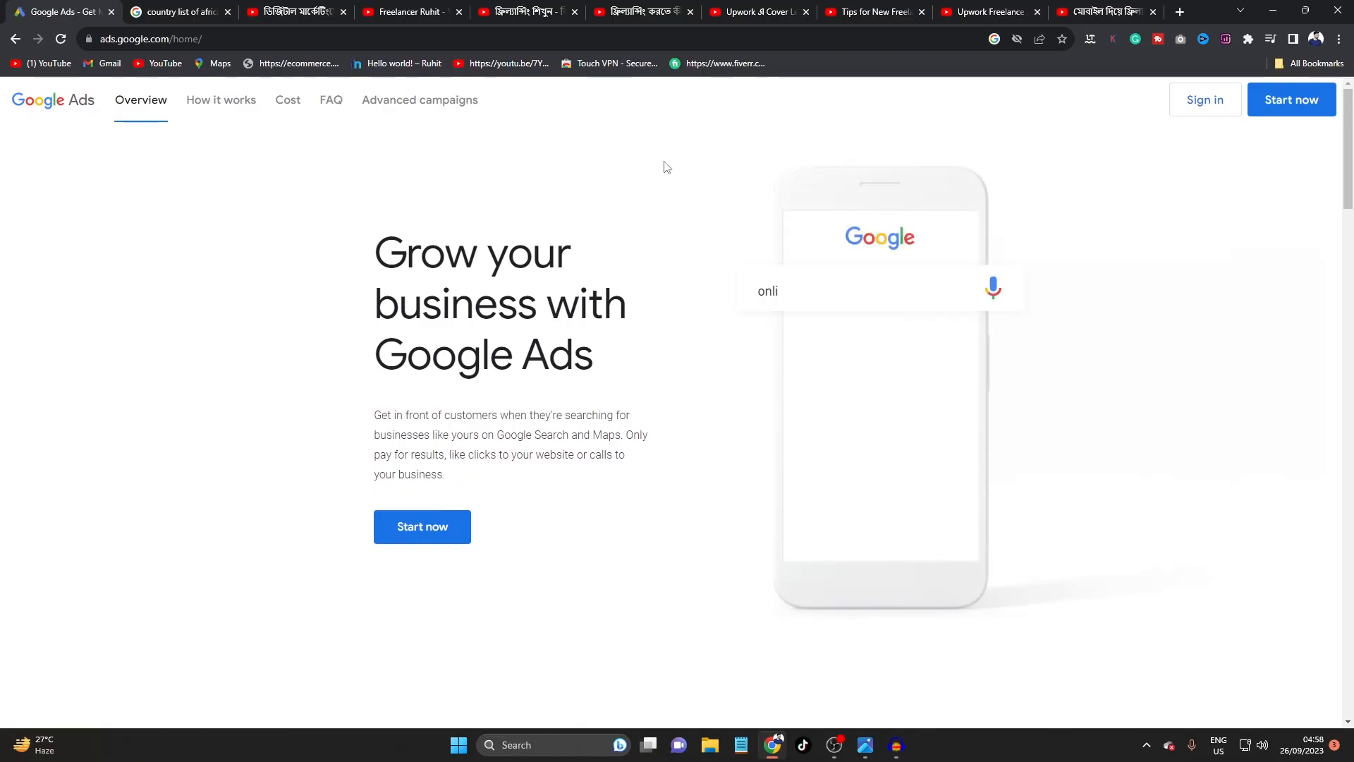
Step: Sign in to Google Ads from its home page and start creating a new campaign
click(1202, 104)
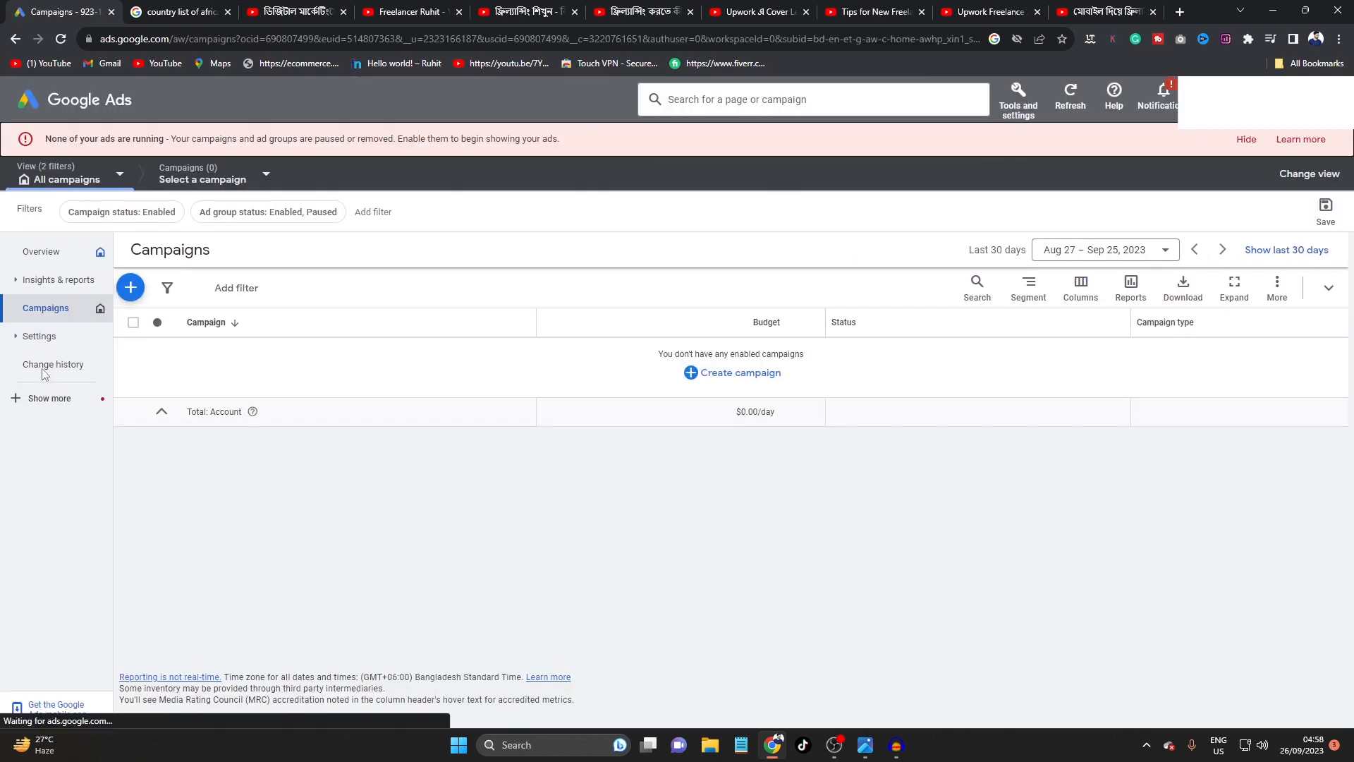
click(130, 287)
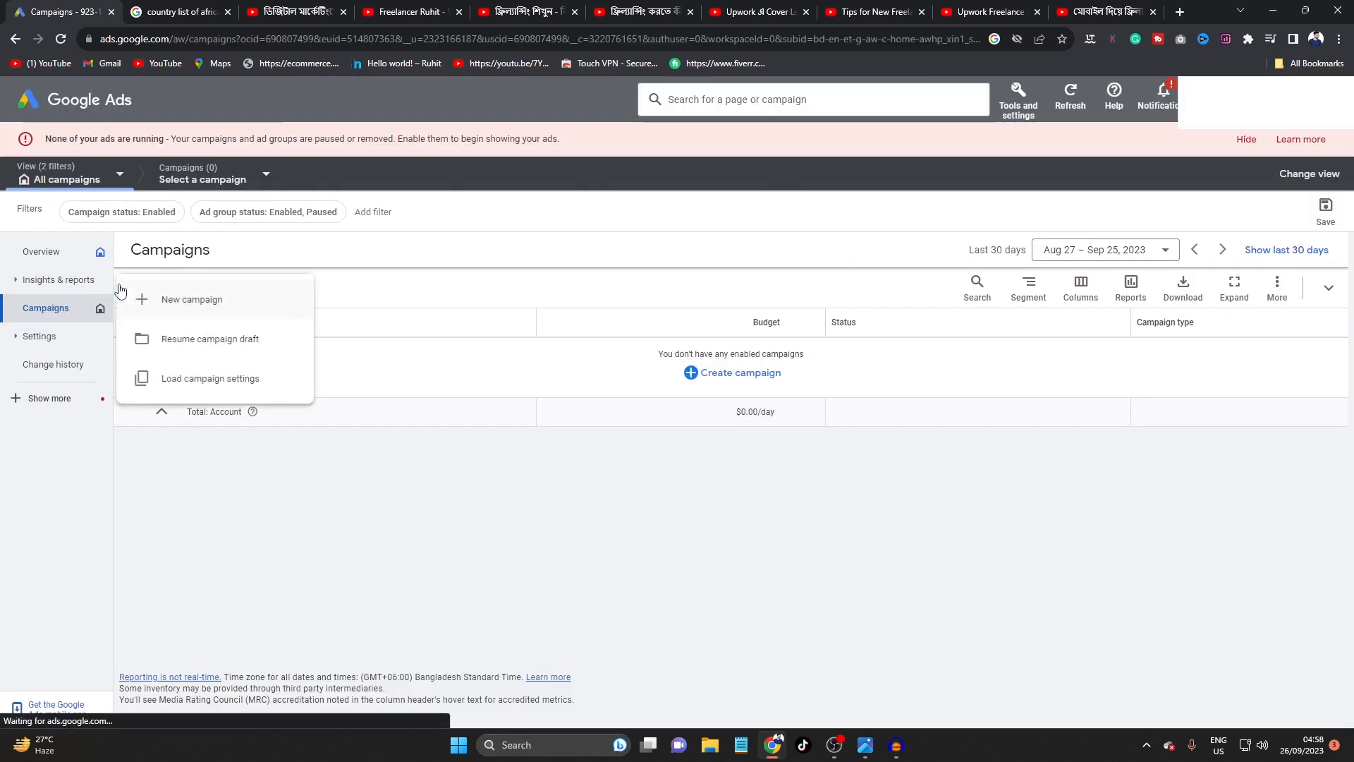
click(231, 310)
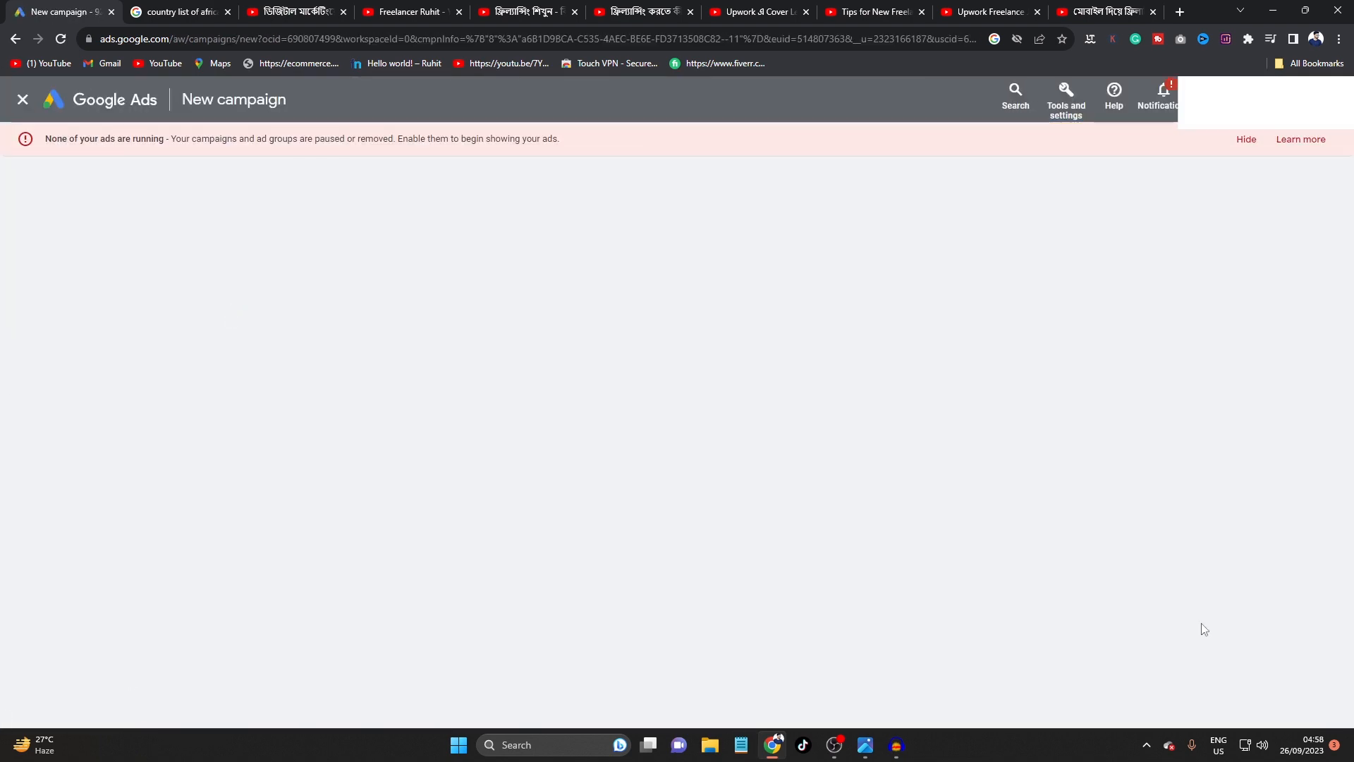
Step: Set up the campaign without a goal's guidance, as a Video campaign with the Video views subtype, and continue to its settings
click(954, 494)
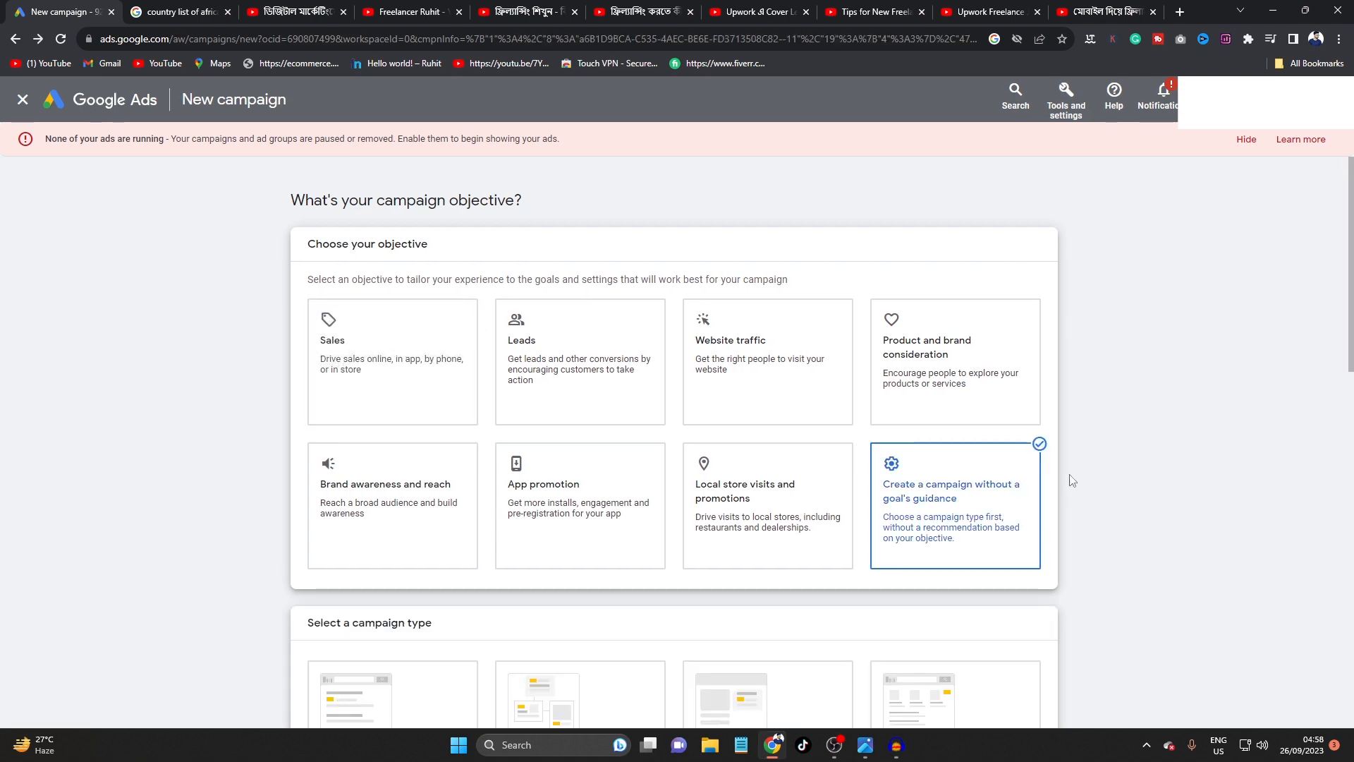
click(937, 493)
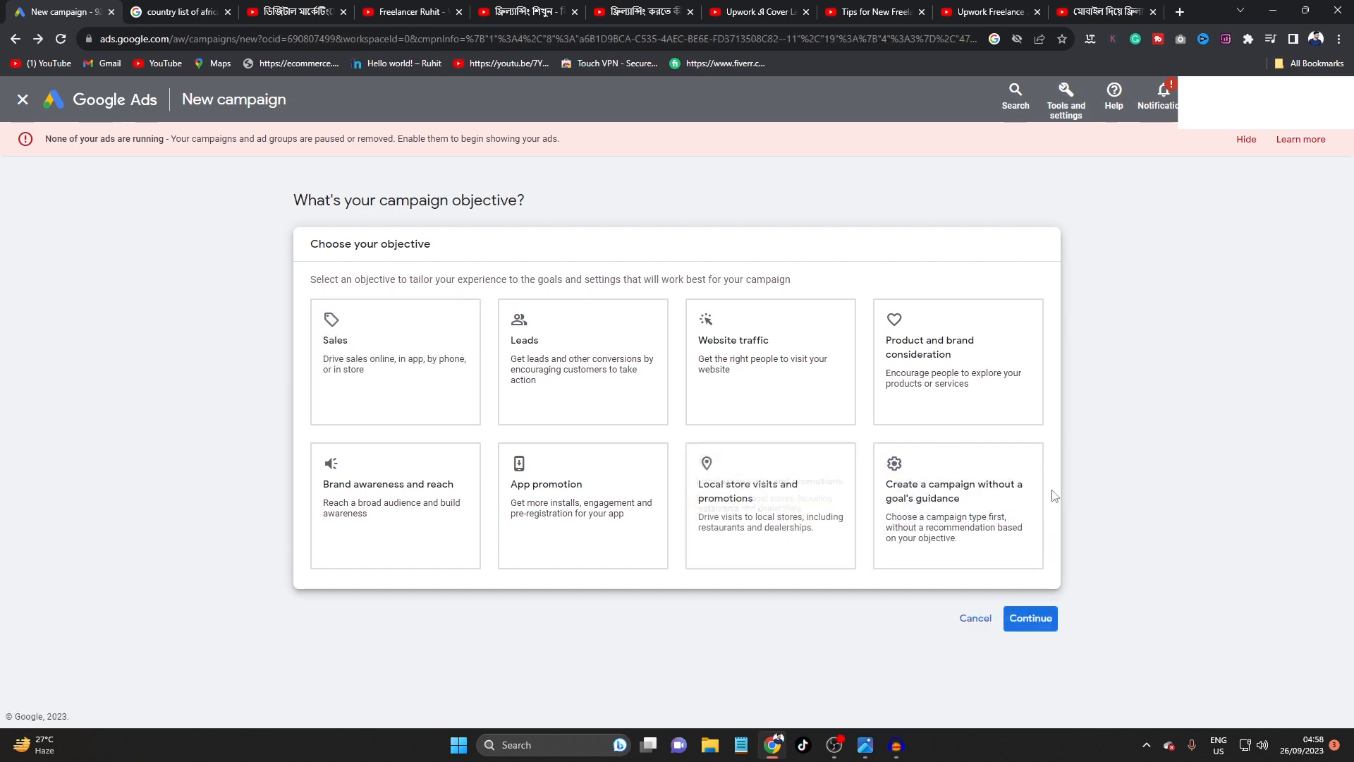
click(1016, 518)
scroll(1043, 565, down, 5)
click(394, 529)
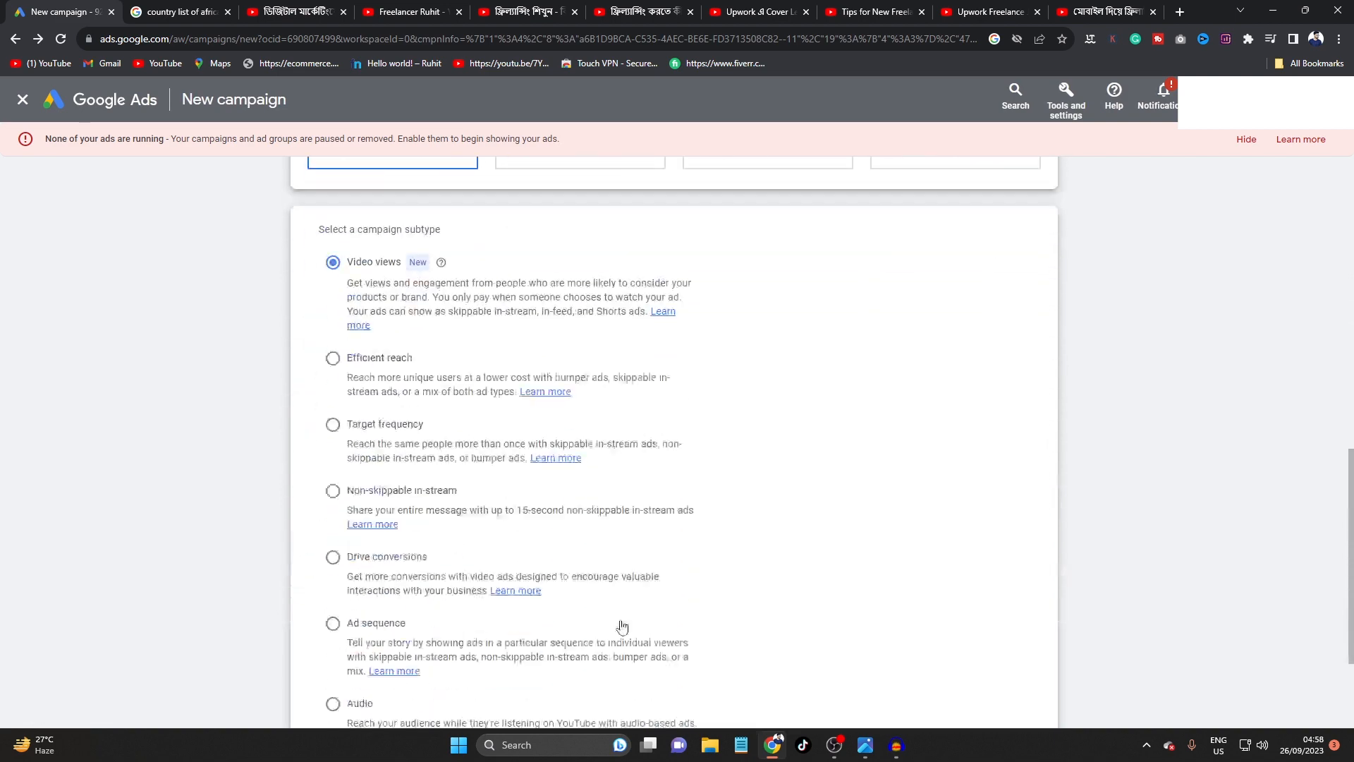
scroll(929, 508, down, 2)
click(1026, 645)
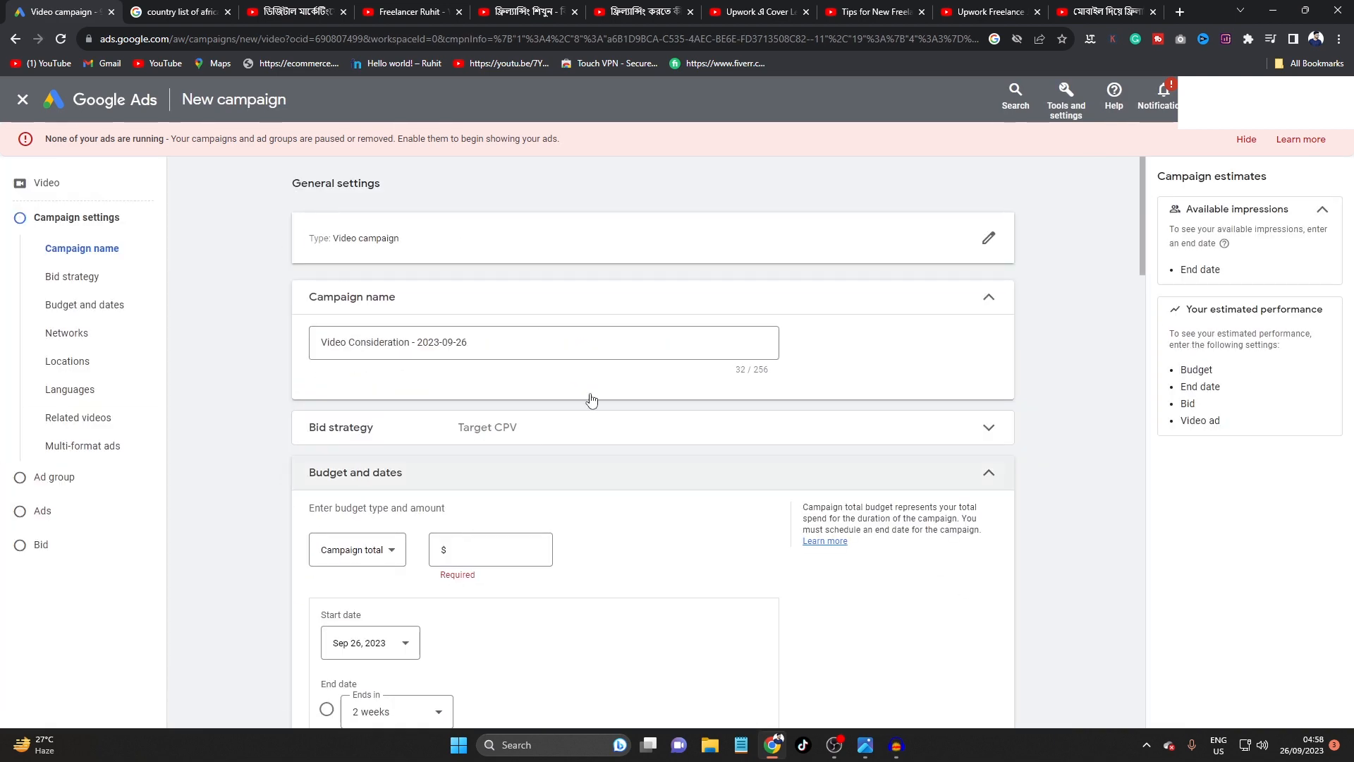
Step: Replace the default campaign name with the channel name followed by "video campaign sep-26"
scroll(590, 399, down, 3)
scroll(409, 317, up, 1)
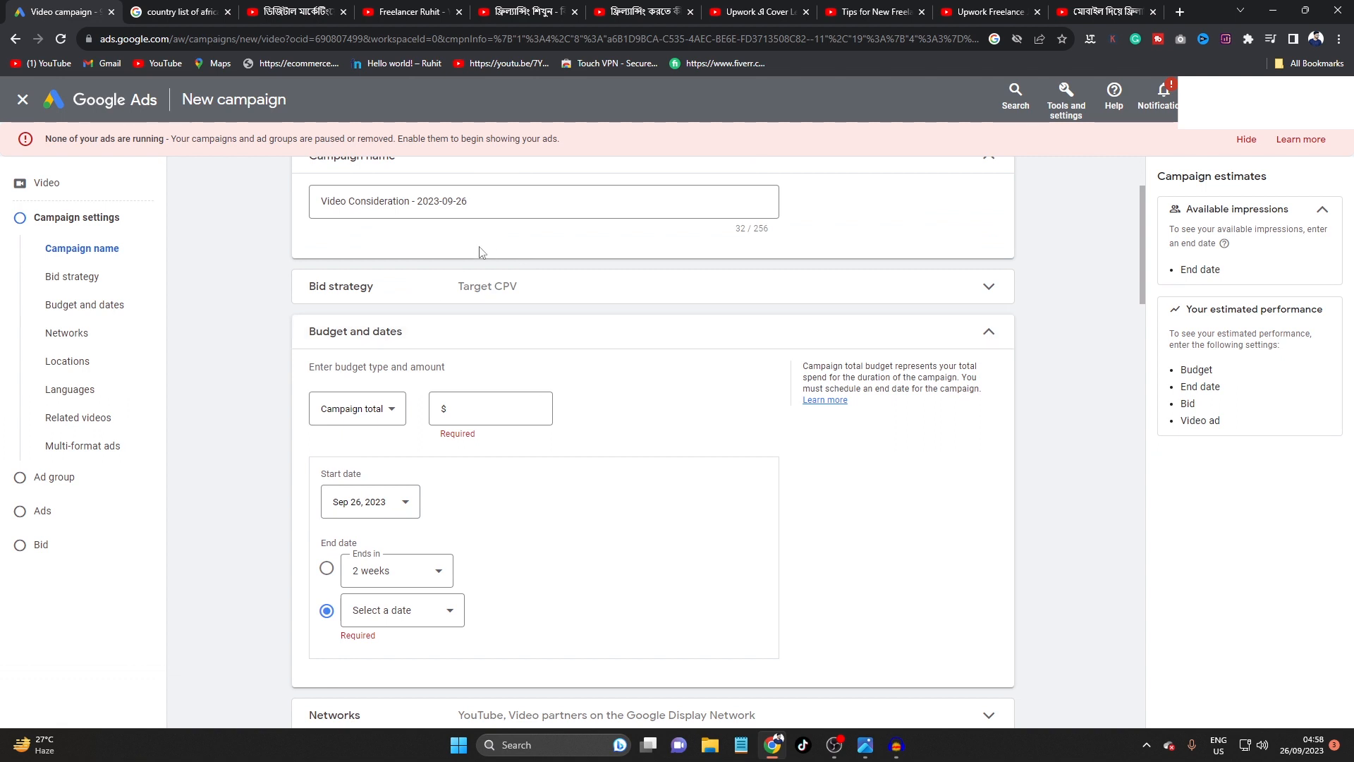
scroll(480, 252, up, 1)
click(504, 279)
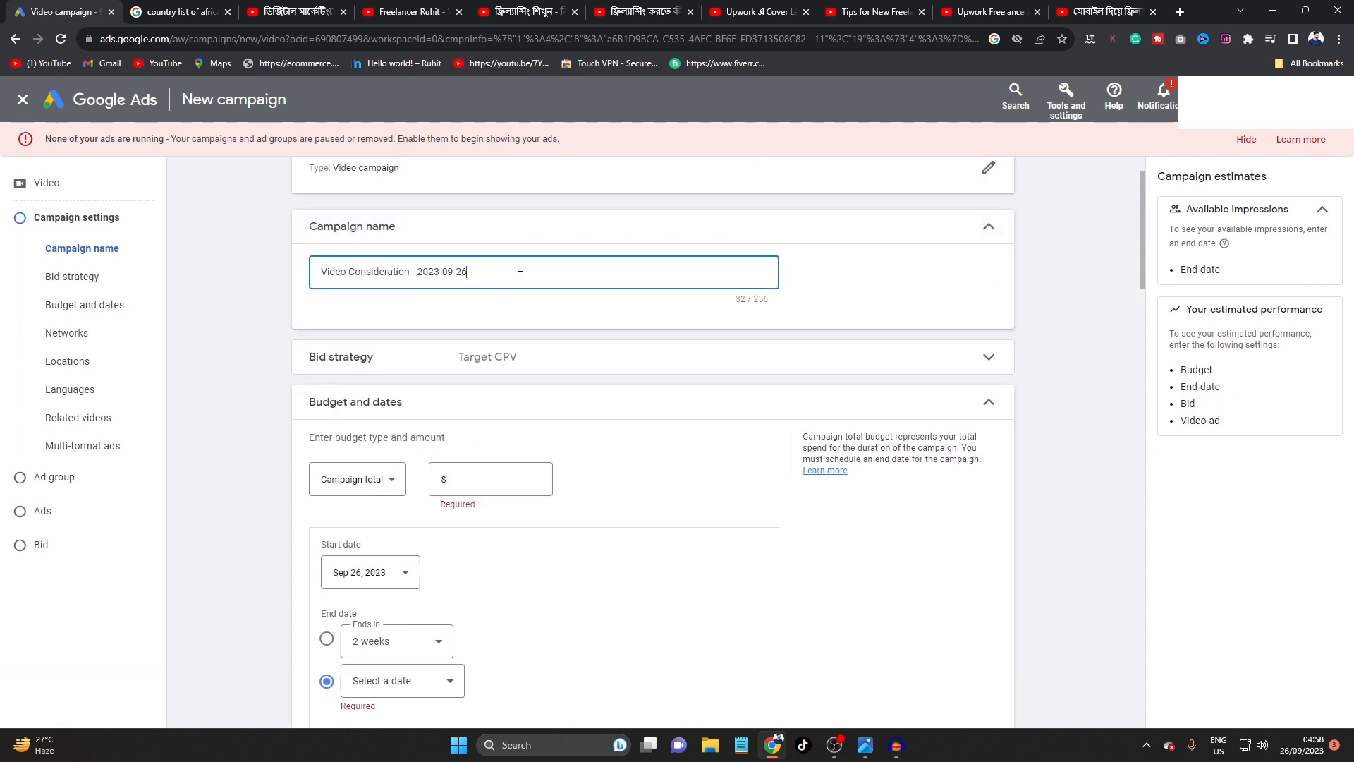
drag(435, 272, 257, 275)
key(BackSpace)
text(ruhit video campaign sep)
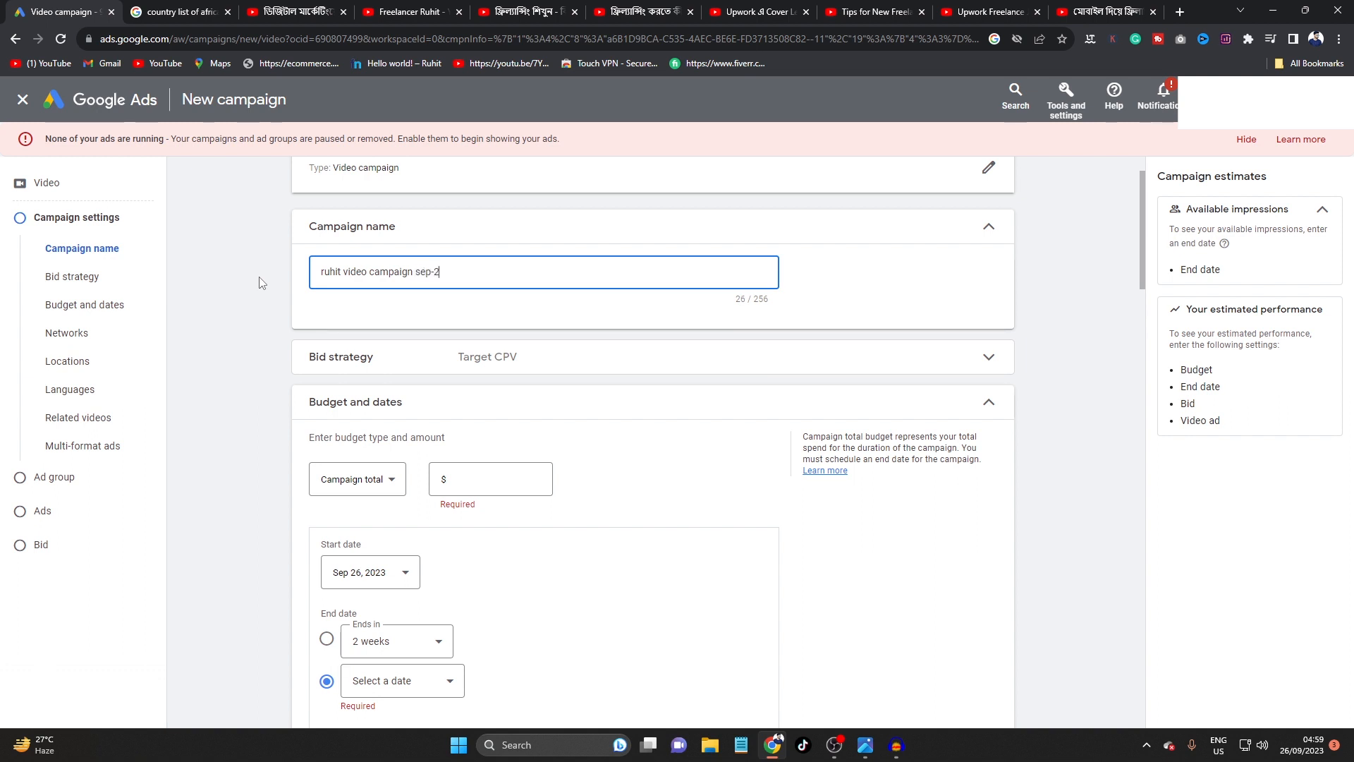
Step: Change the campaign's budget type to Daily and set the amount to $2.00
click(477, 355)
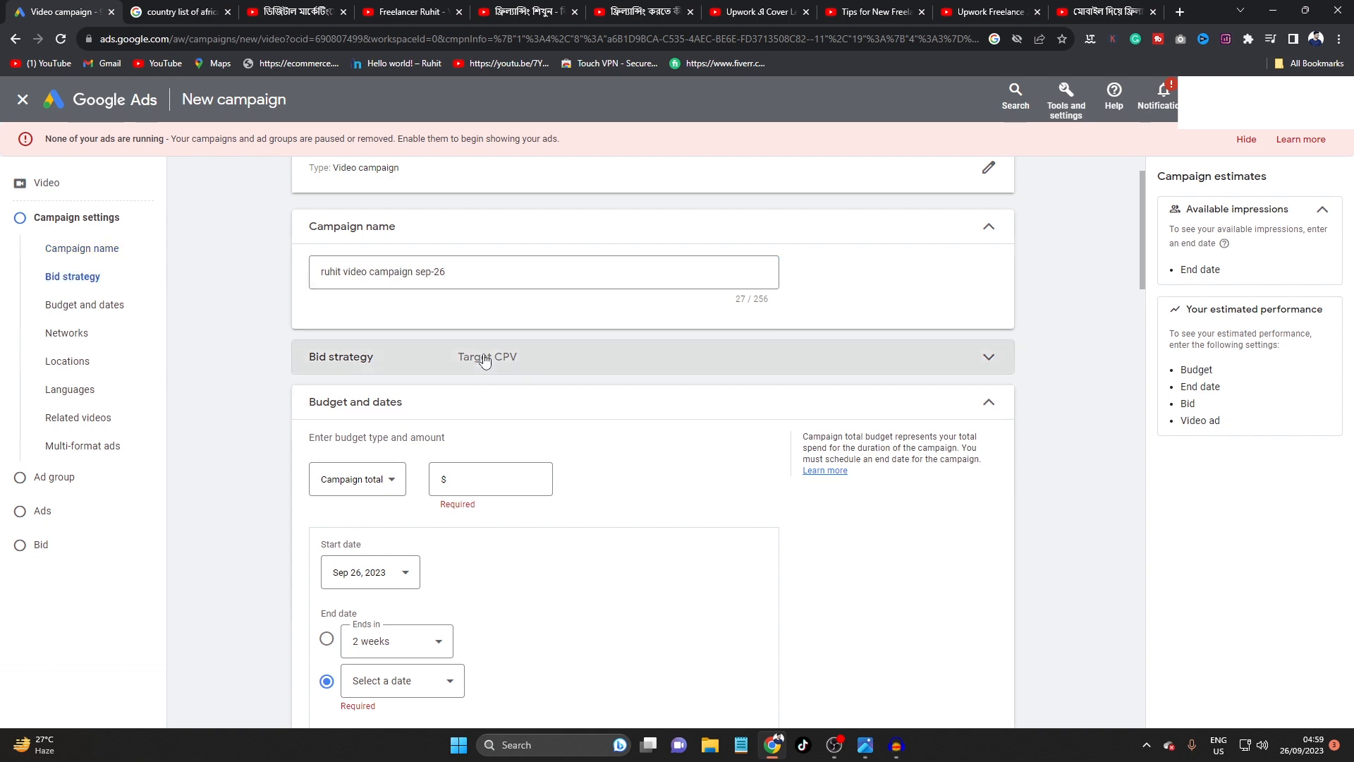
click(672, 357)
scroll(334, 434, down, 1)
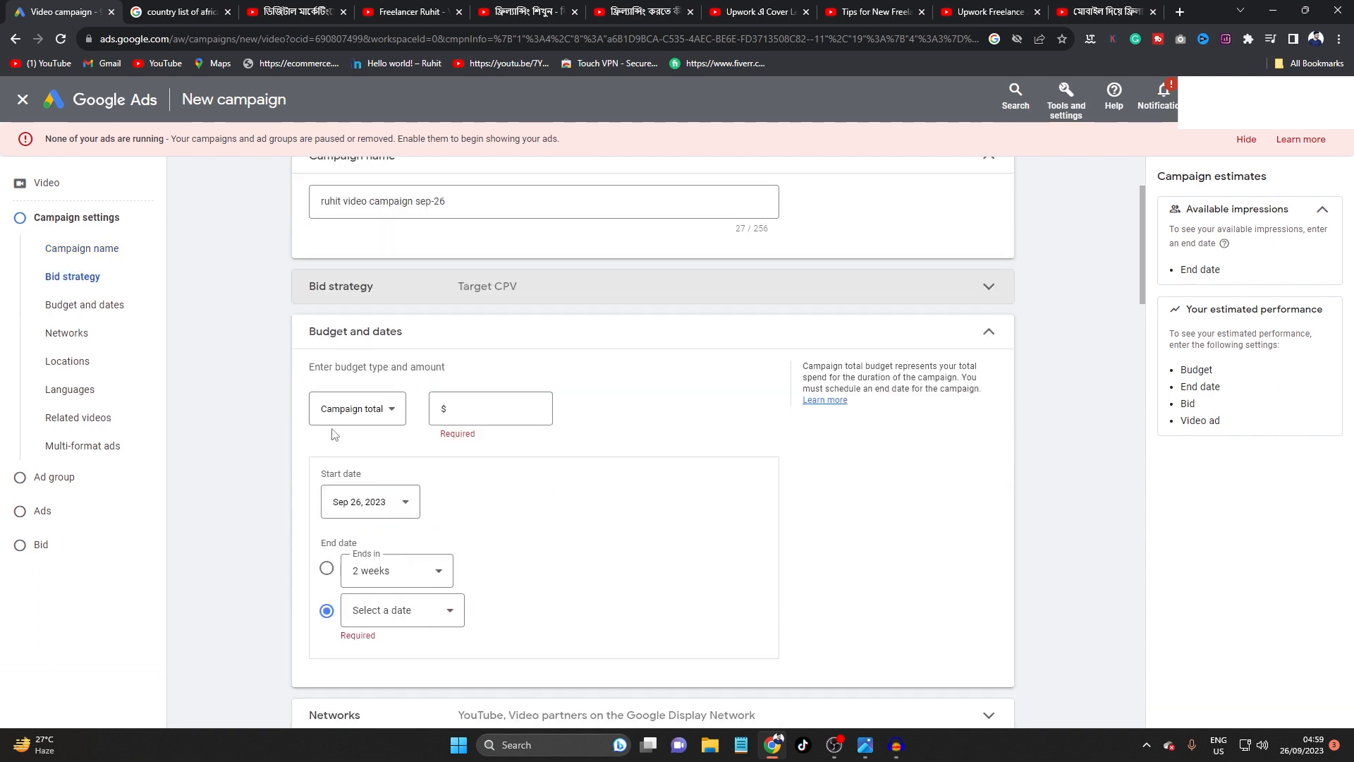
click(383, 411)
click(361, 432)
click(483, 414)
text(2)
Step: Expand the campaign's Networks settings and review where the video ads can appear
scroll(288, 603, down, 3)
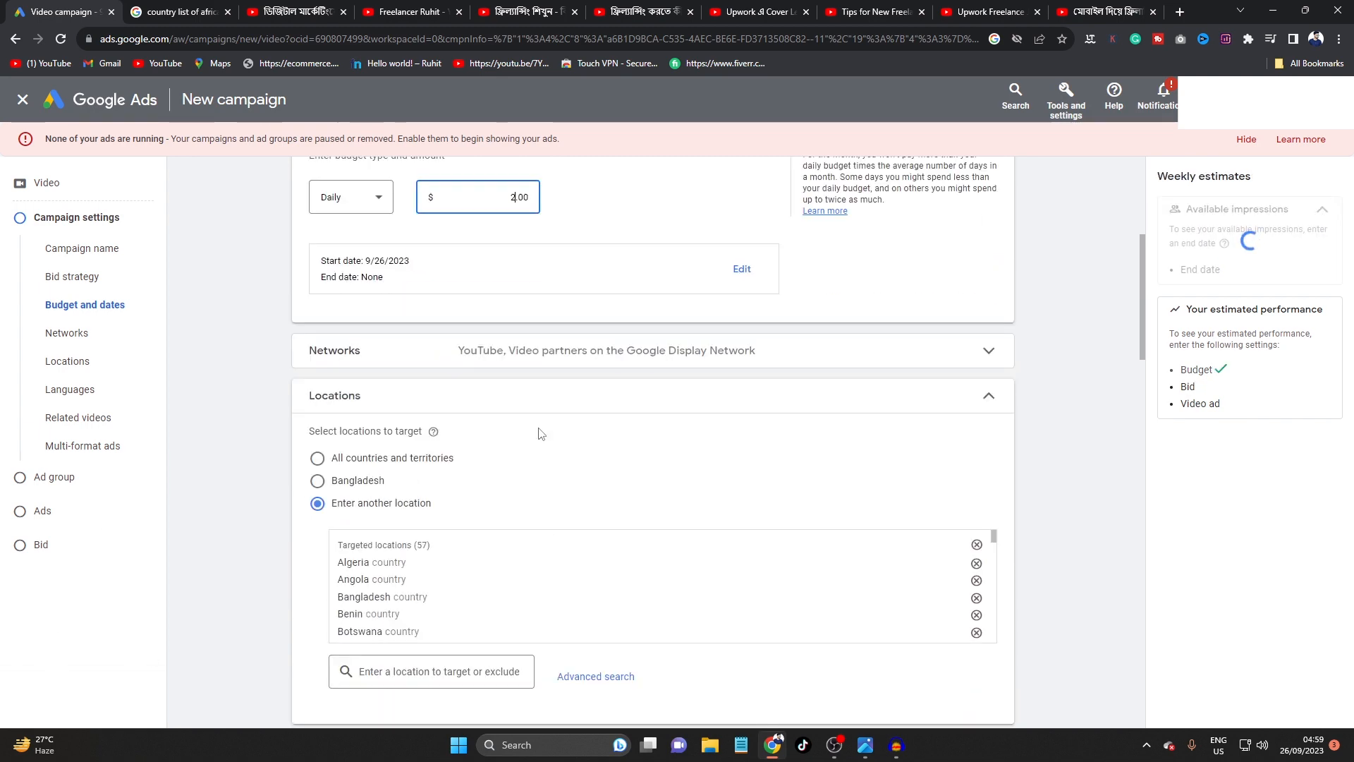
click(551, 355)
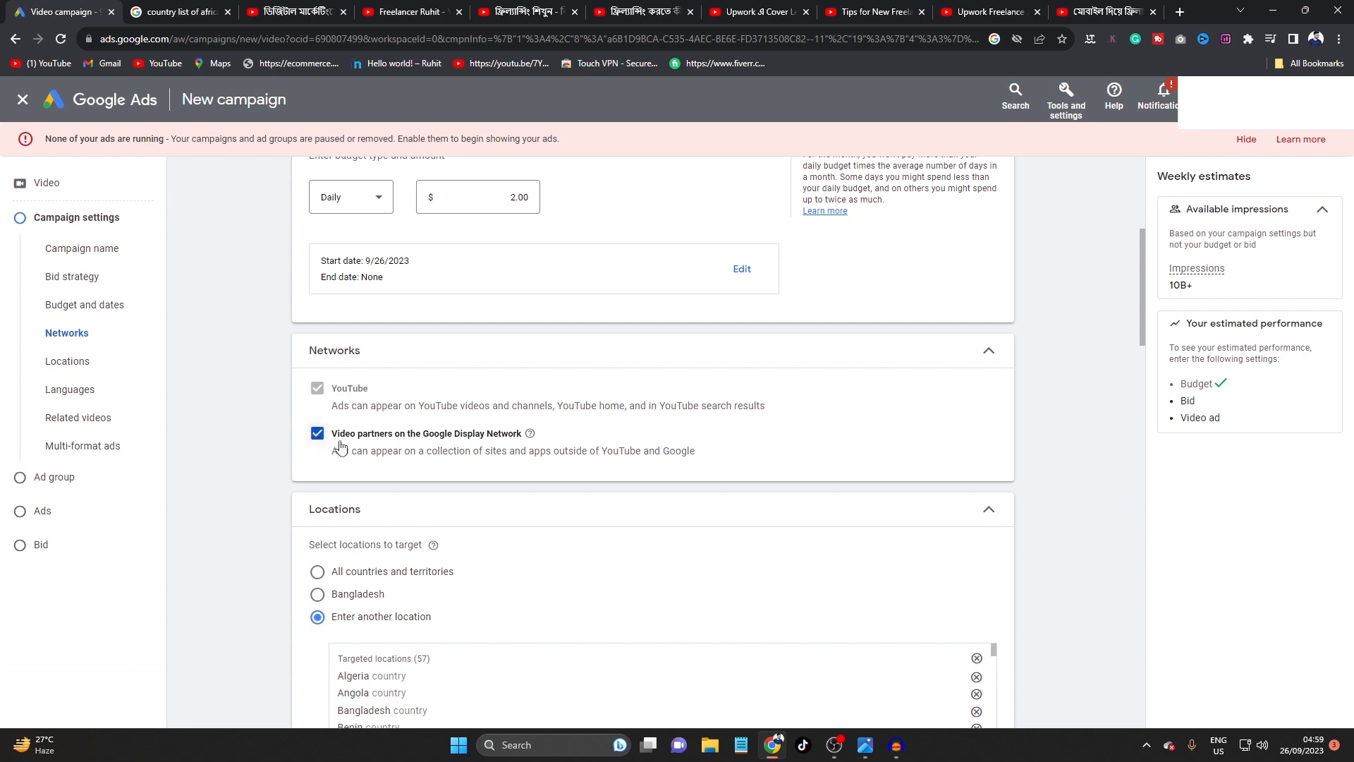
scroll(355, 444, down, 1)
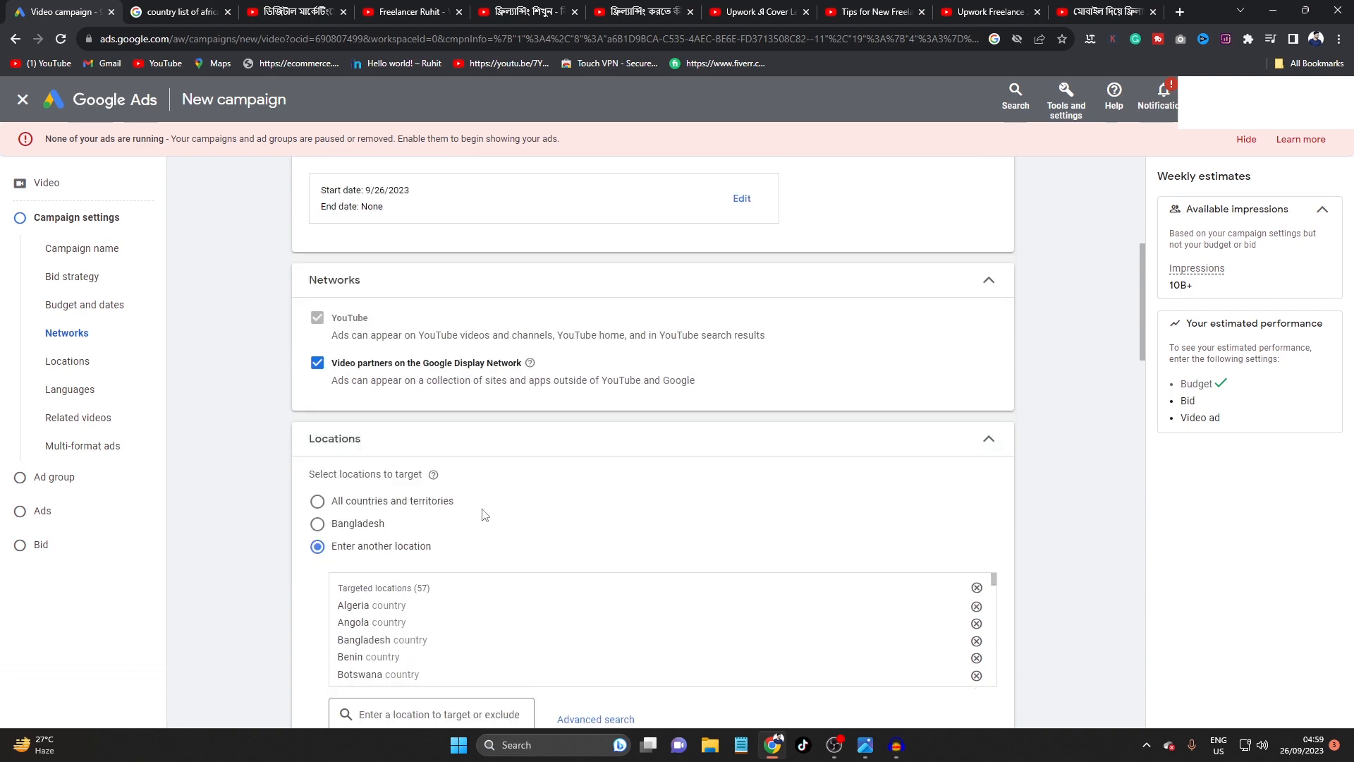
Step: Review the list of targeted countries in the campaign's Locations settings
click(514, 450)
scroll(514, 461, down, 1)
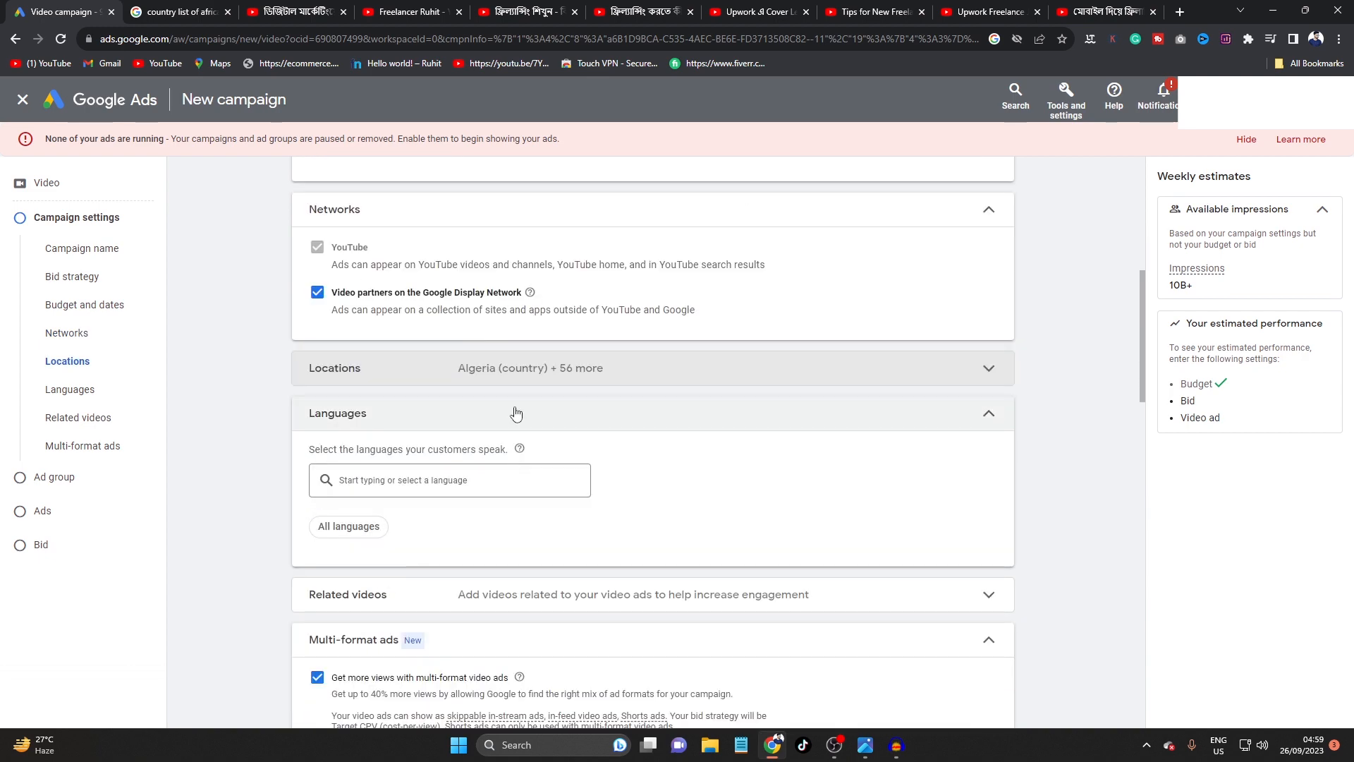
click(510, 372)
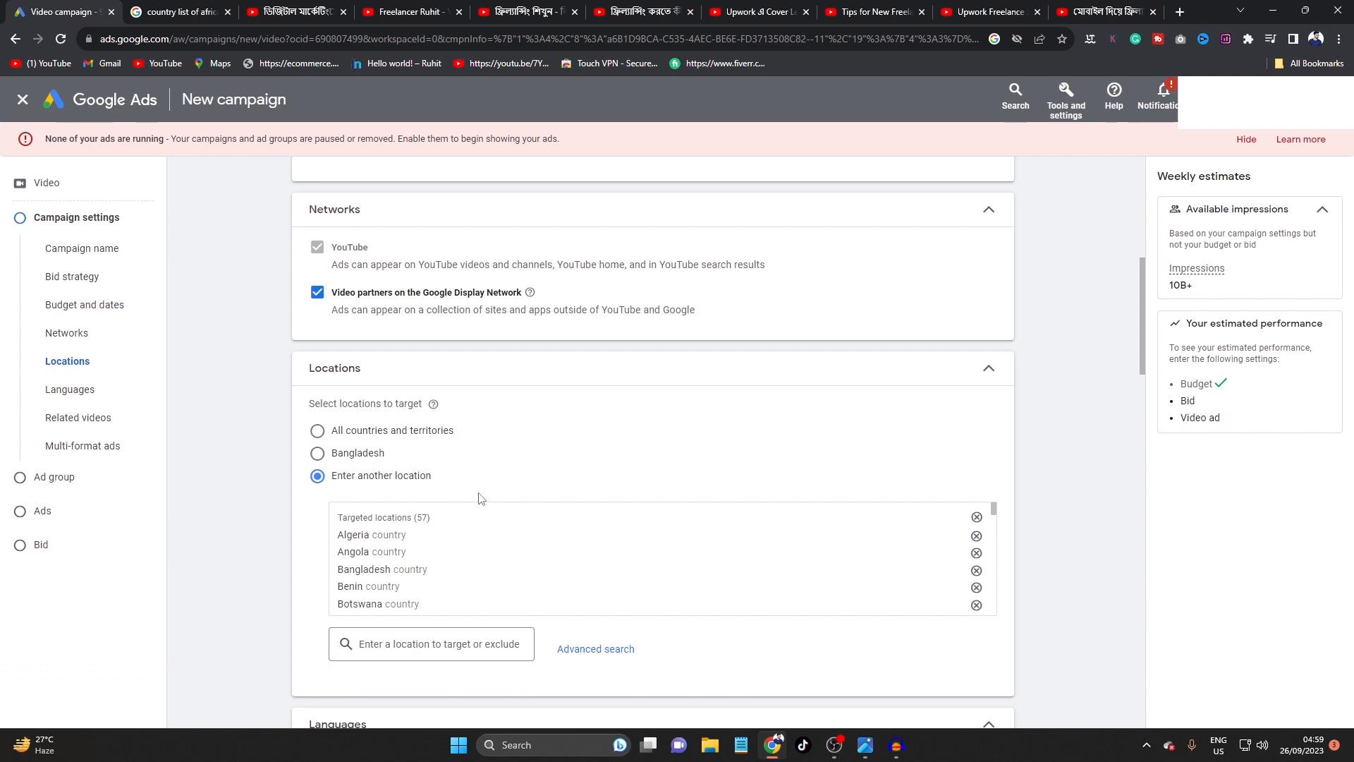
scroll(479, 497, down, 1)
scroll(449, 476, down, 2)
scroll(487, 506, up, 2)
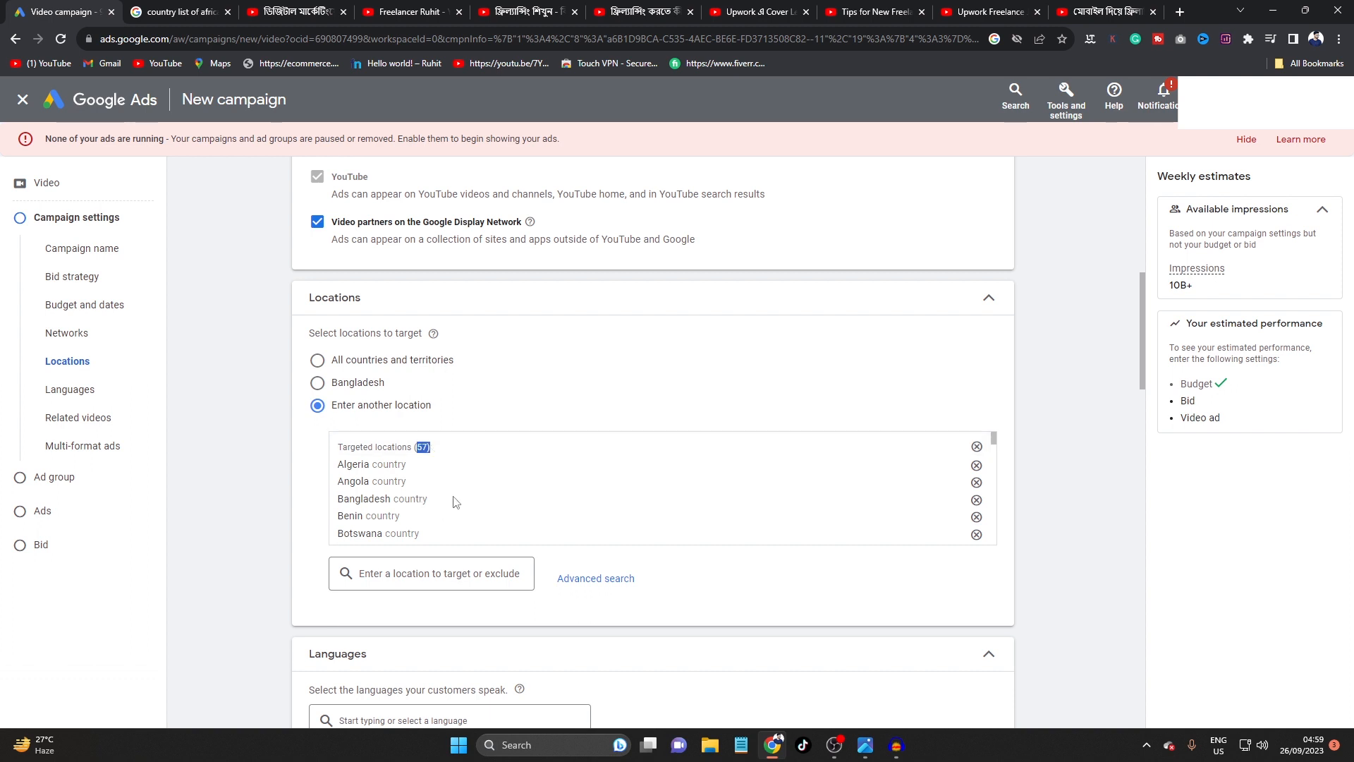
scroll(416, 496, down, 2)
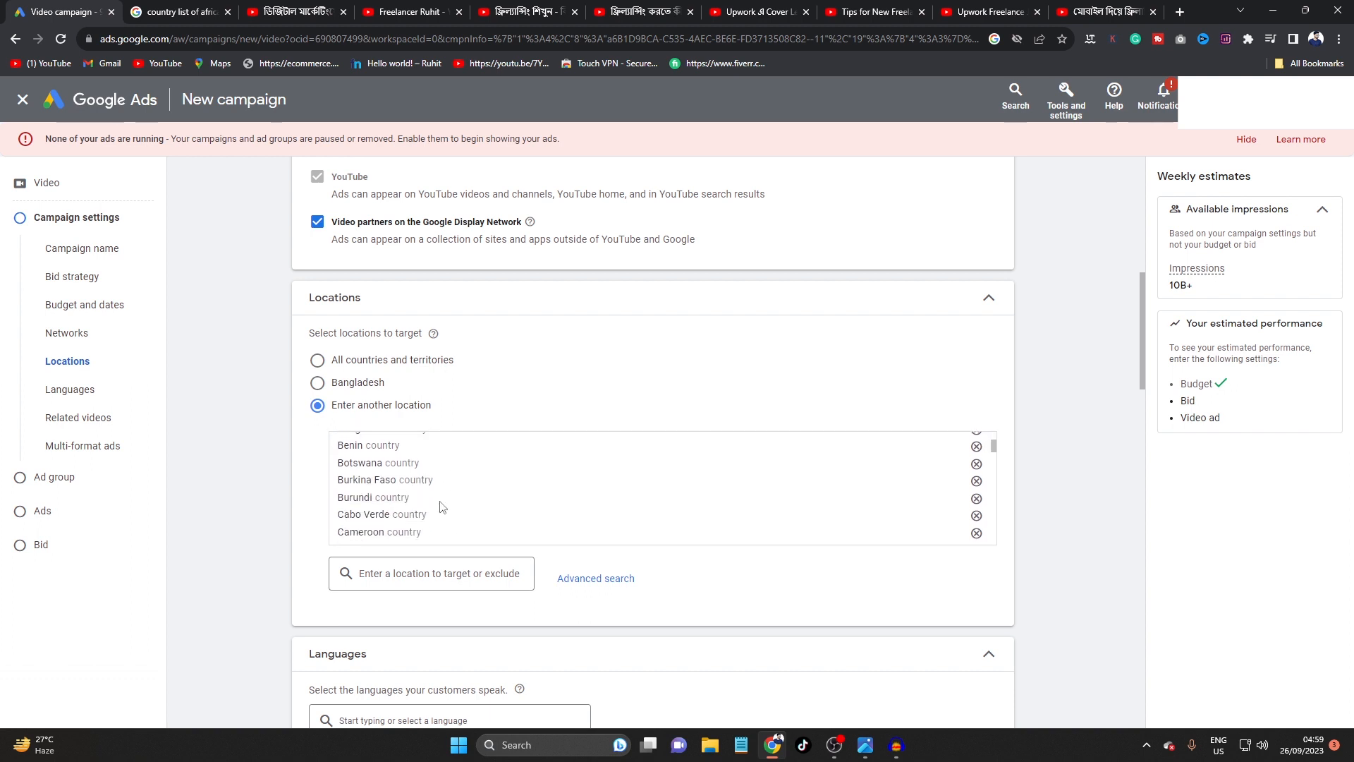
scroll(443, 508, down, 1)
scroll(445, 507, up, 4)
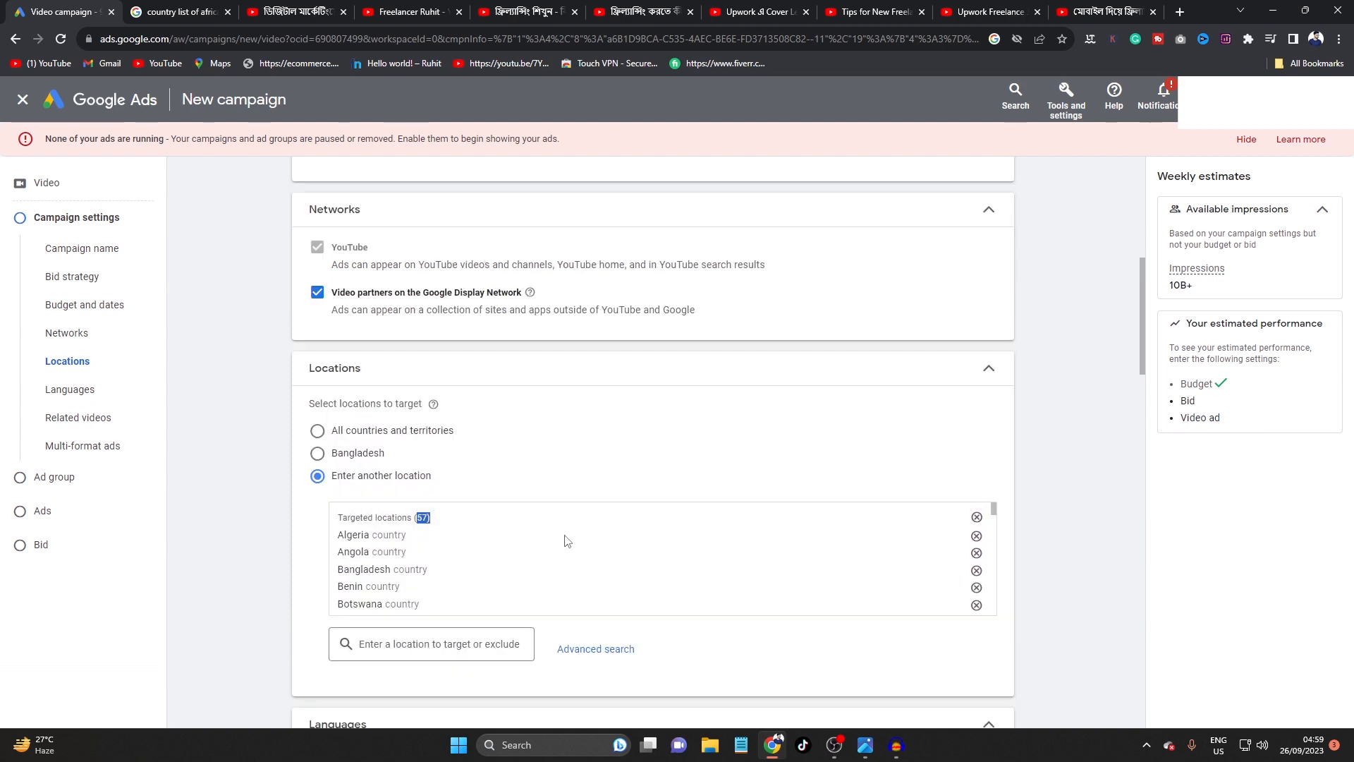
scroll(484, 576, down, 6)
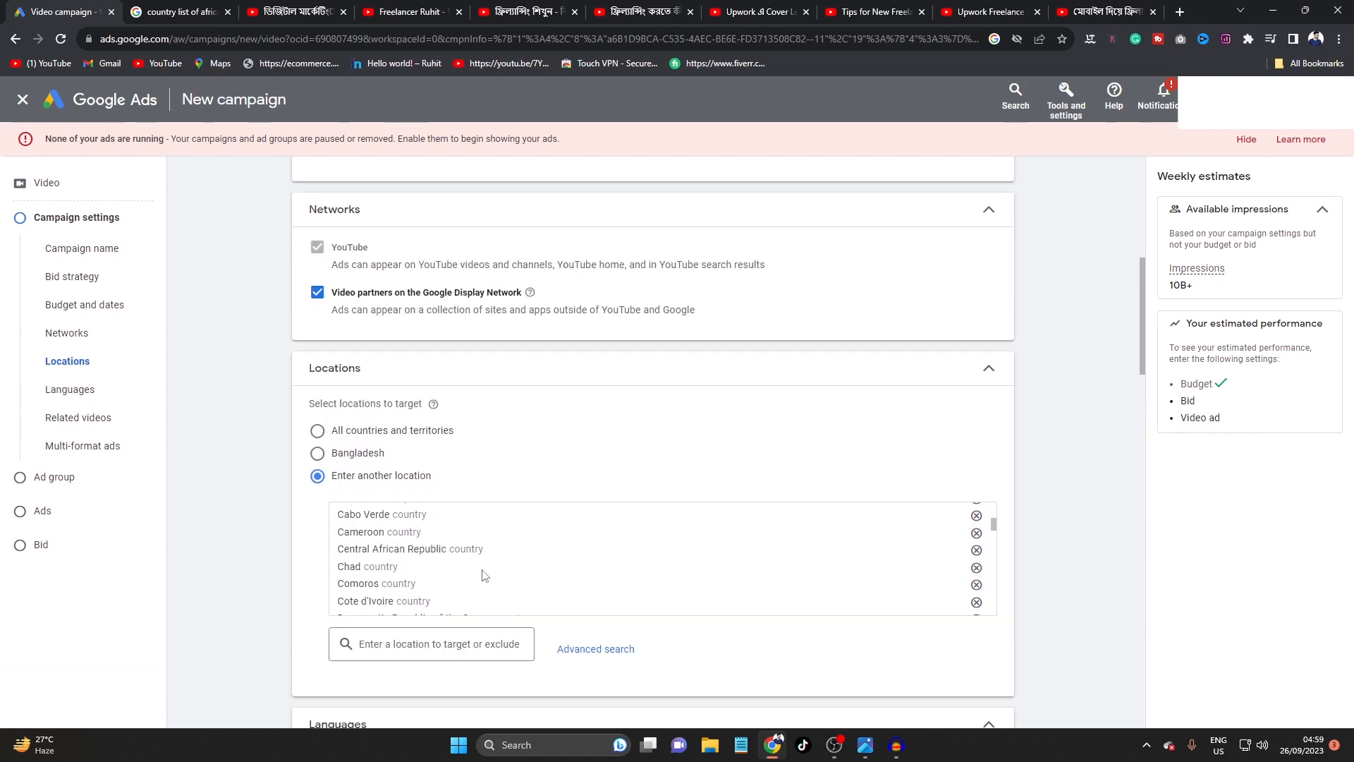
scroll(484, 574, down, 5)
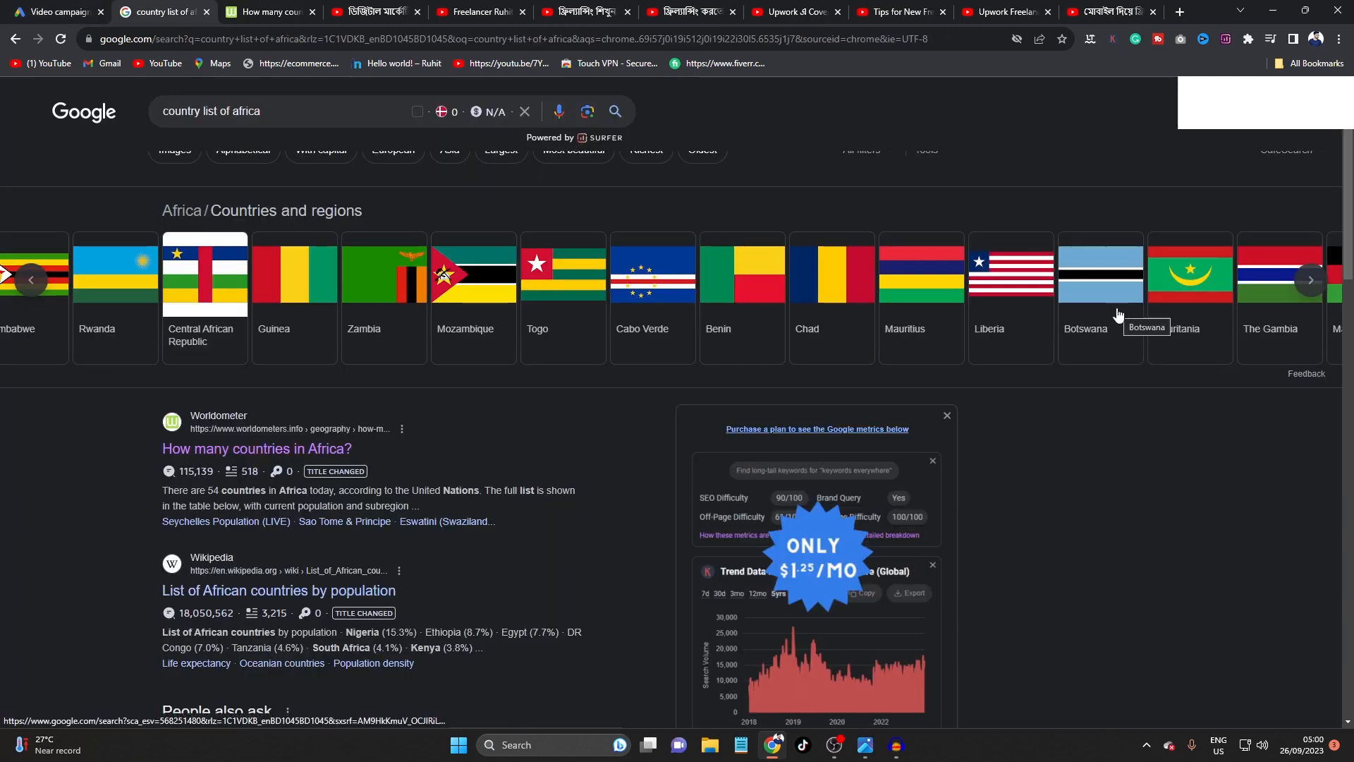
Step: From the "country list of africa" search, open Worldometer's "How many countries in Africa?" page and look through its country and territory tables
drag(260, 112, 146, 115)
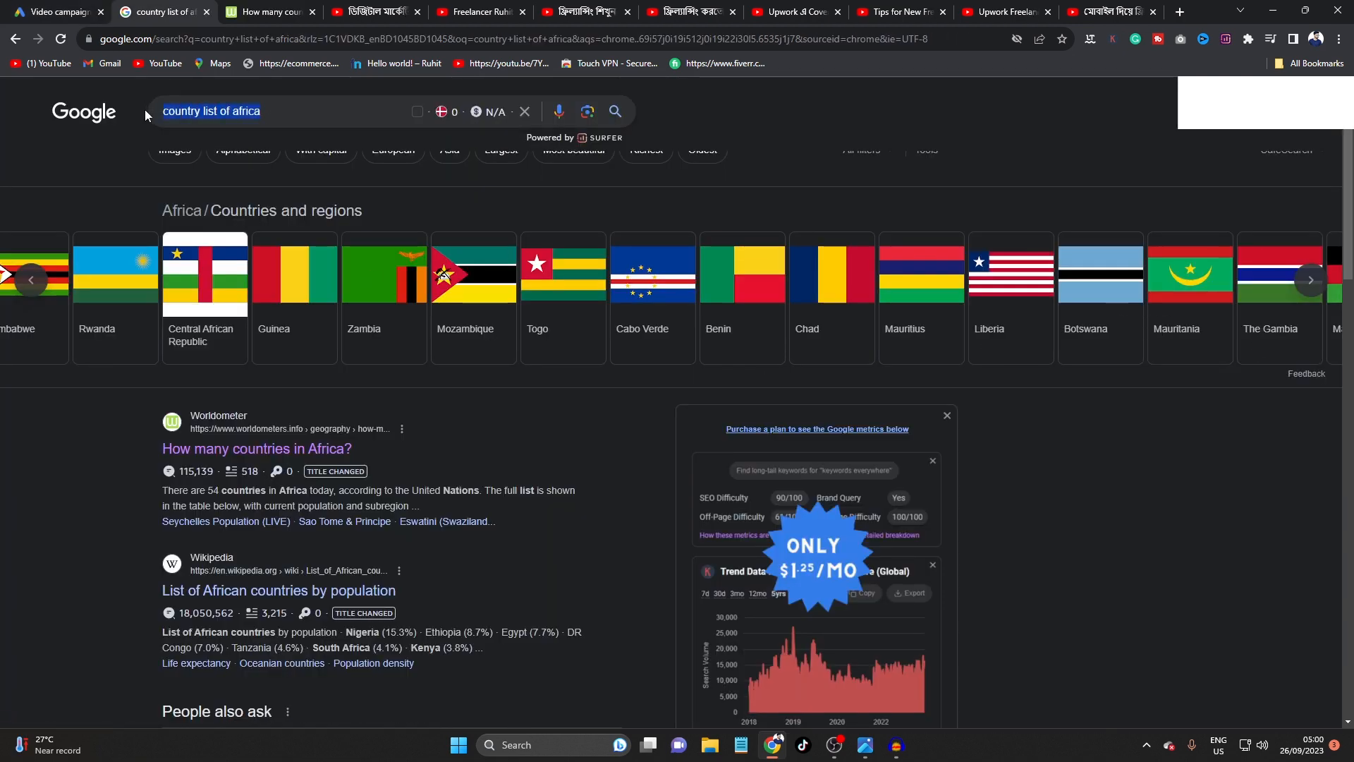
right_click(293, 449)
click(384, 461)
click(247, 11)
scroll(459, 387, down, 12)
scroll(458, 388, down, 9)
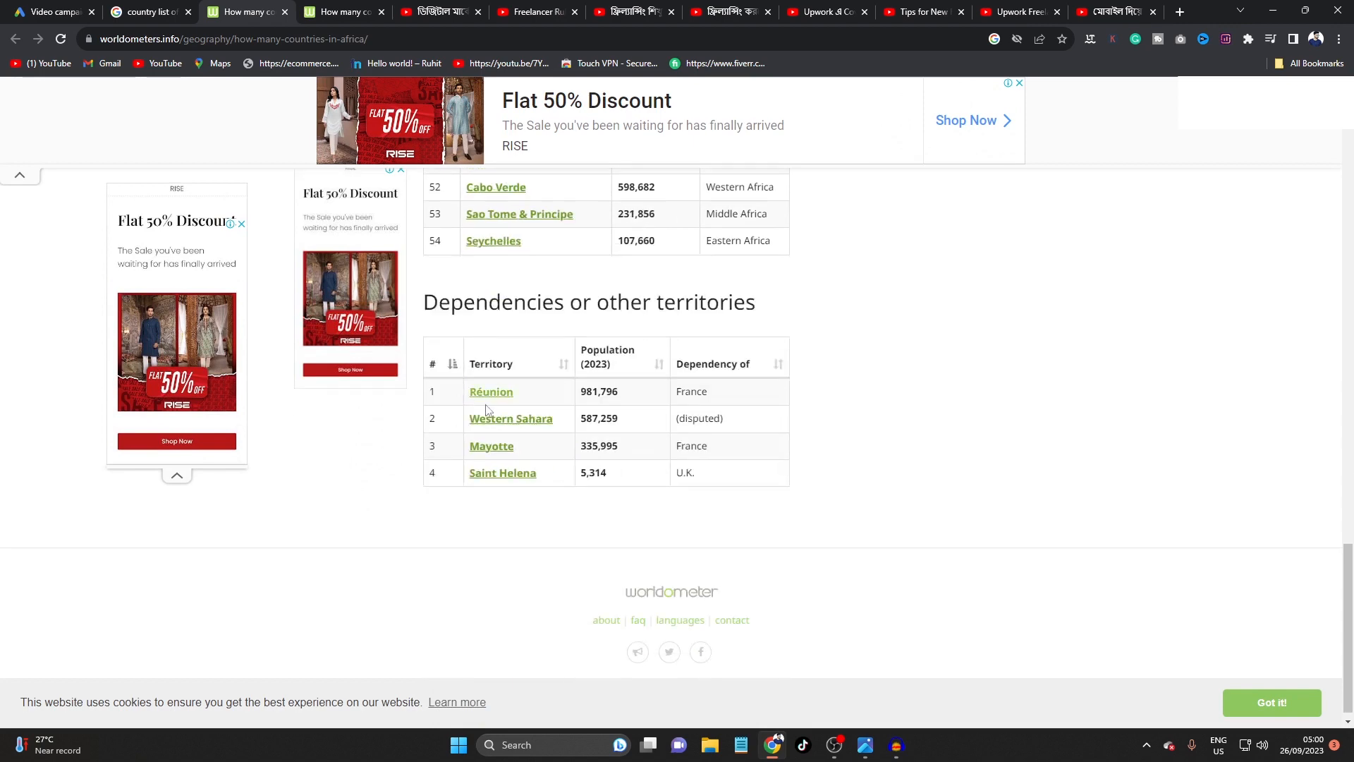
scroll(585, 346, up, 3)
Step: Return to the Google Ads campaign and check the rest of the targeted locations and the language selection
click(2, 6)
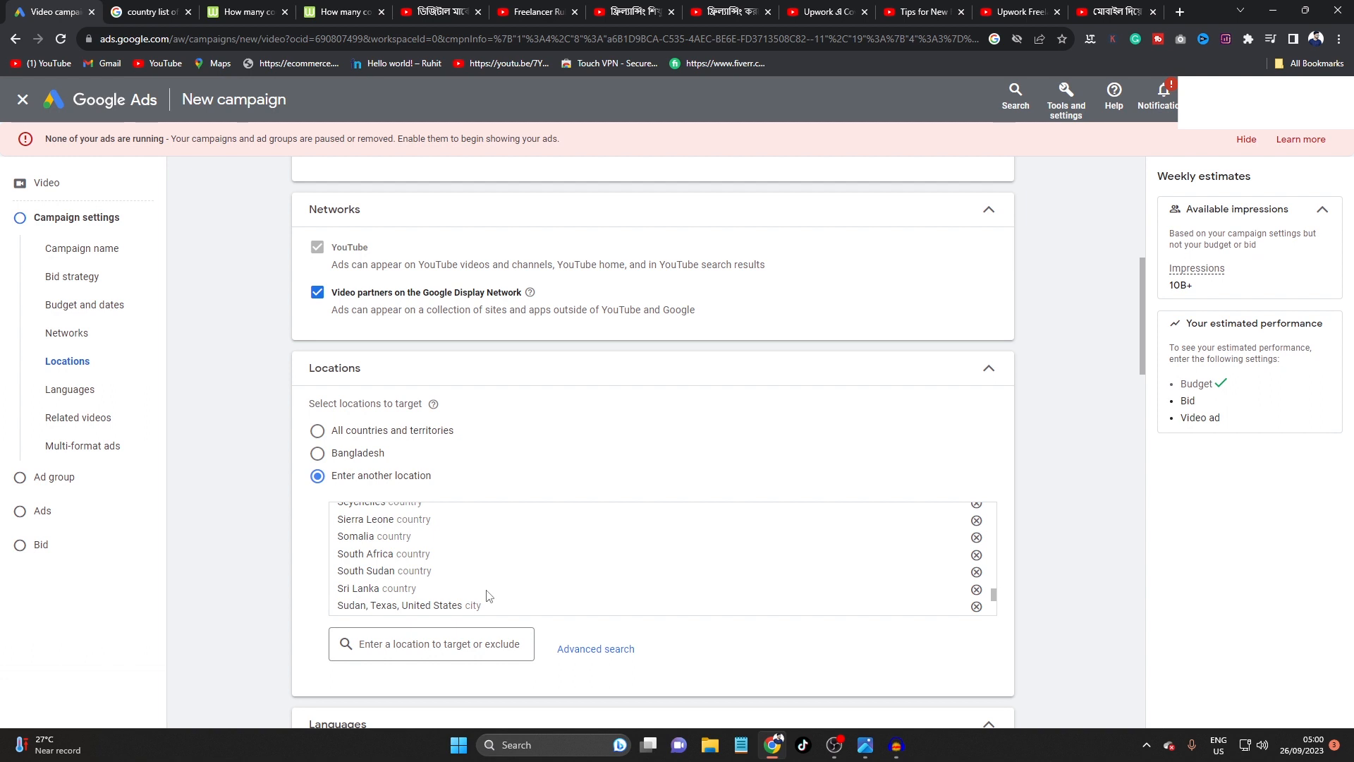
scroll(419, 575, down, 6)
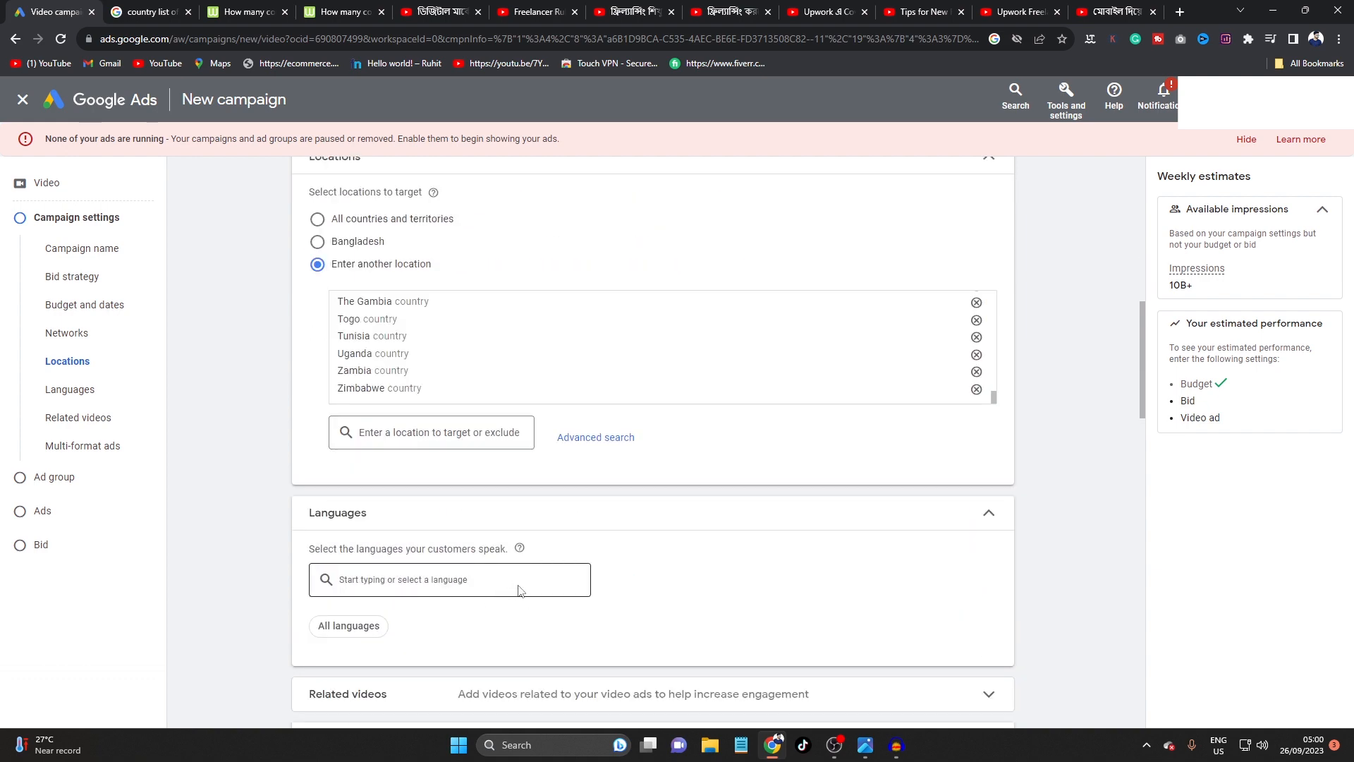
scroll(440, 437, down, 2)
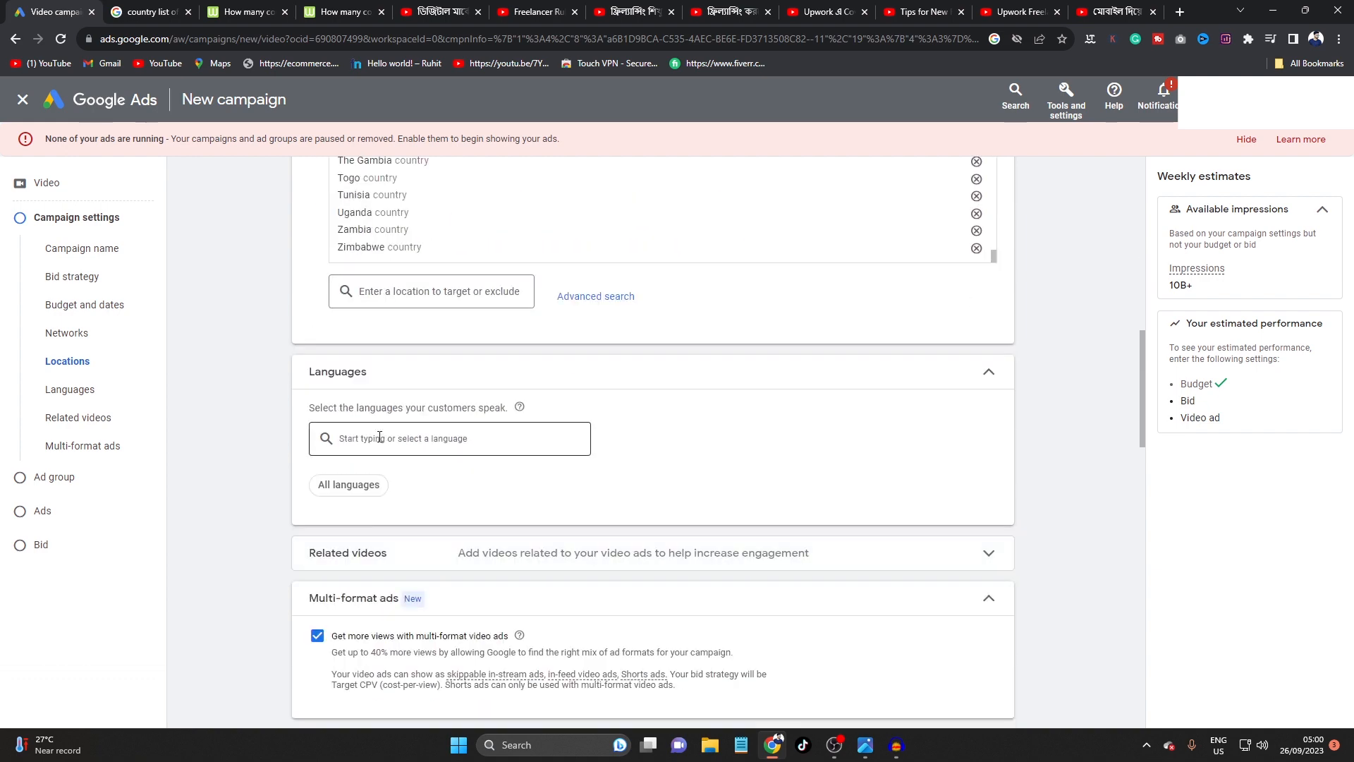
click(455, 450)
click(696, 424)
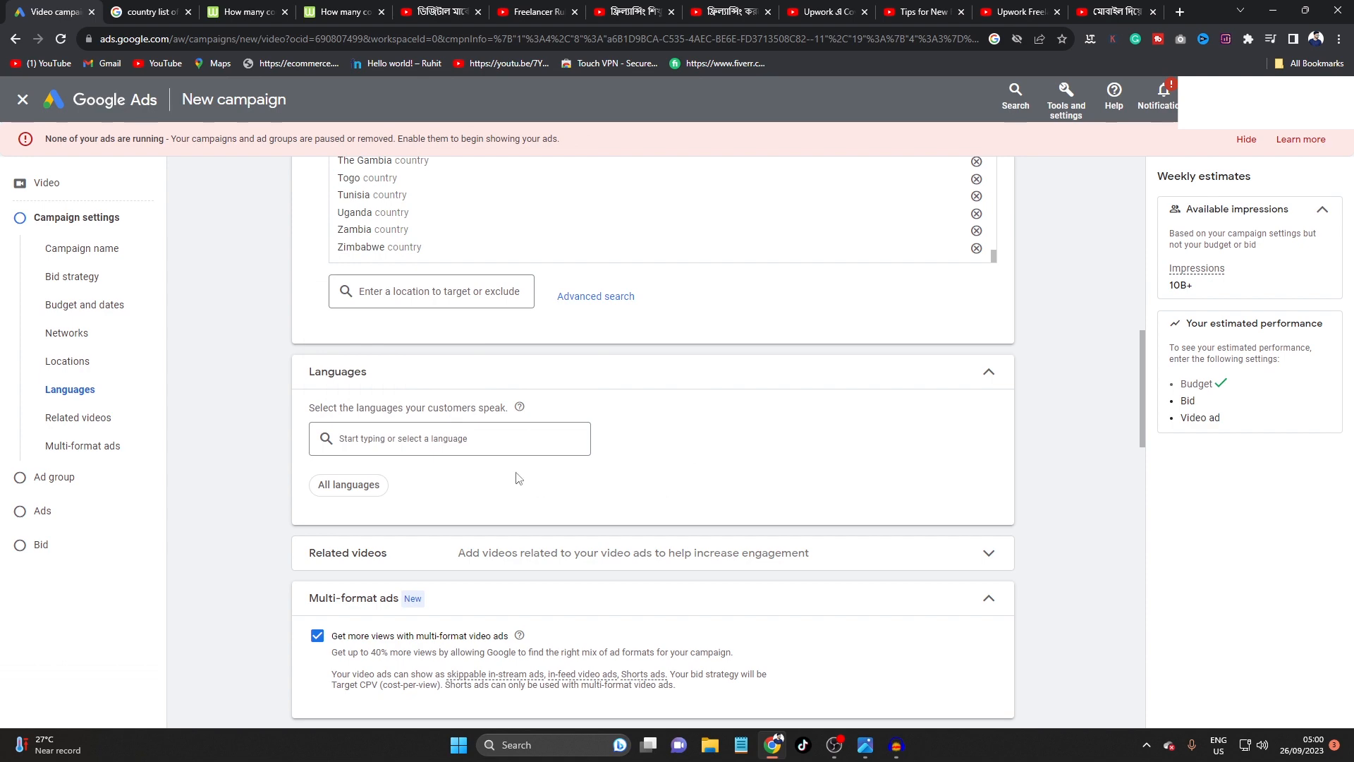
Step: Expand the campaign's Related videos settings and switch to the YouTube channel's video list
scroll(485, 457, down, 3)
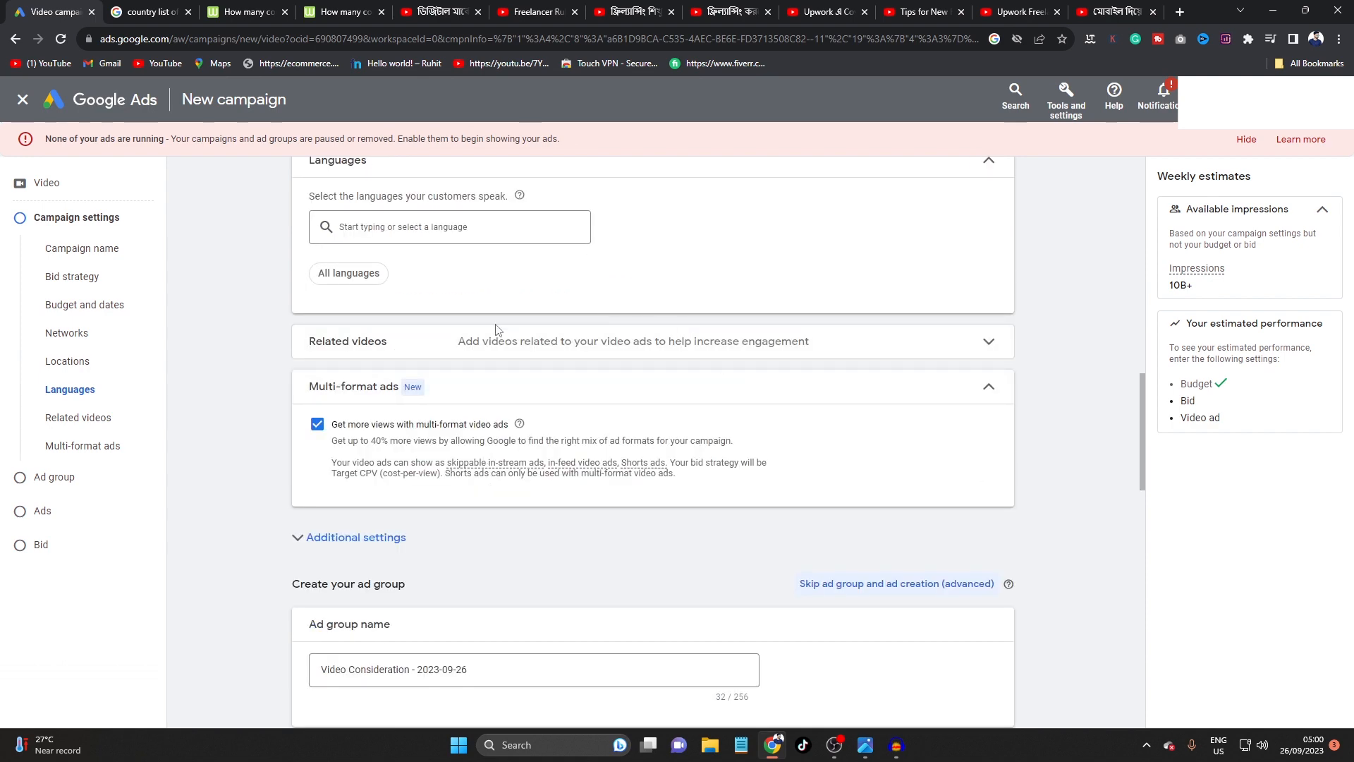
click(346, 346)
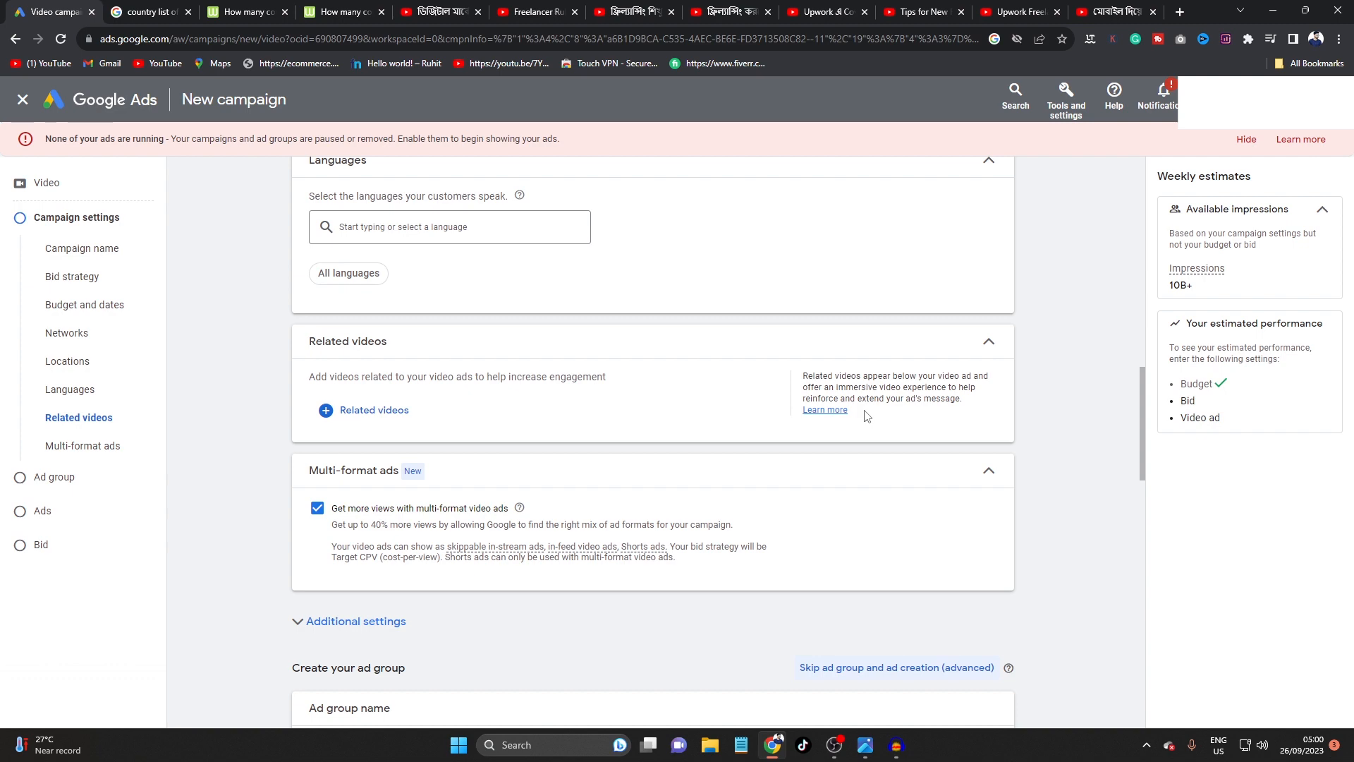
click(539, 11)
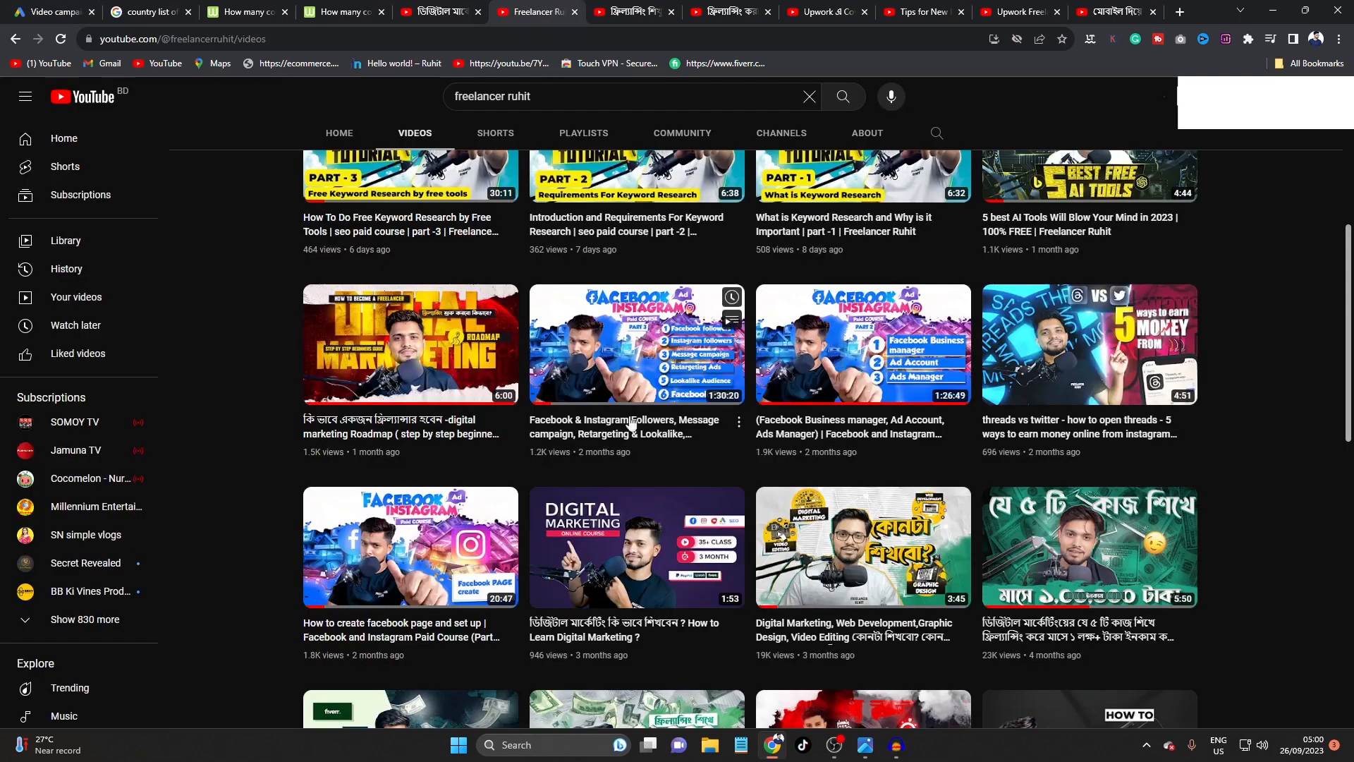
Step: Copy the URL of the $10,000- $20,000 USD "Freelancing Tutorial Bangla" YouTube video and add it to the campaign's related videos
click(631, 11)
right_click(525, 287)
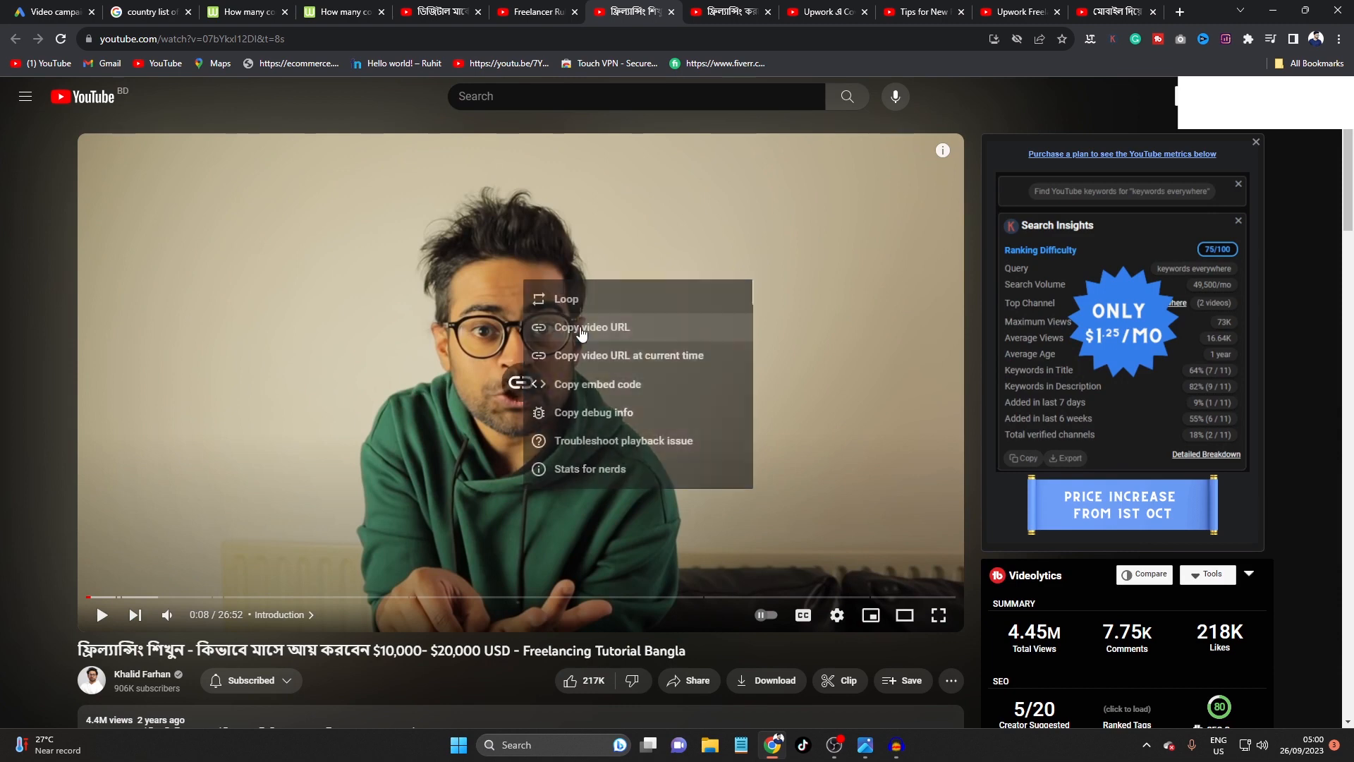
click(14, 9)
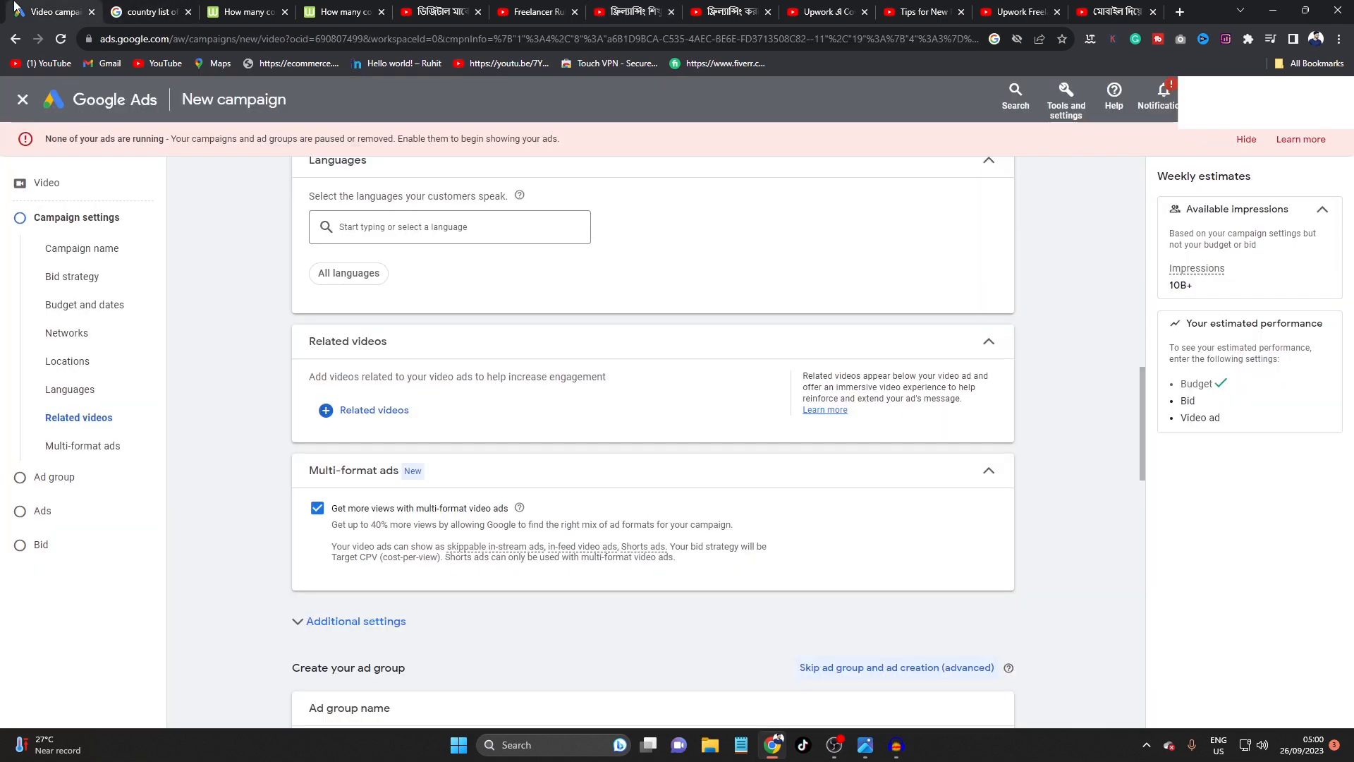
click(361, 422)
click(359, 254)
right_click(358, 256)
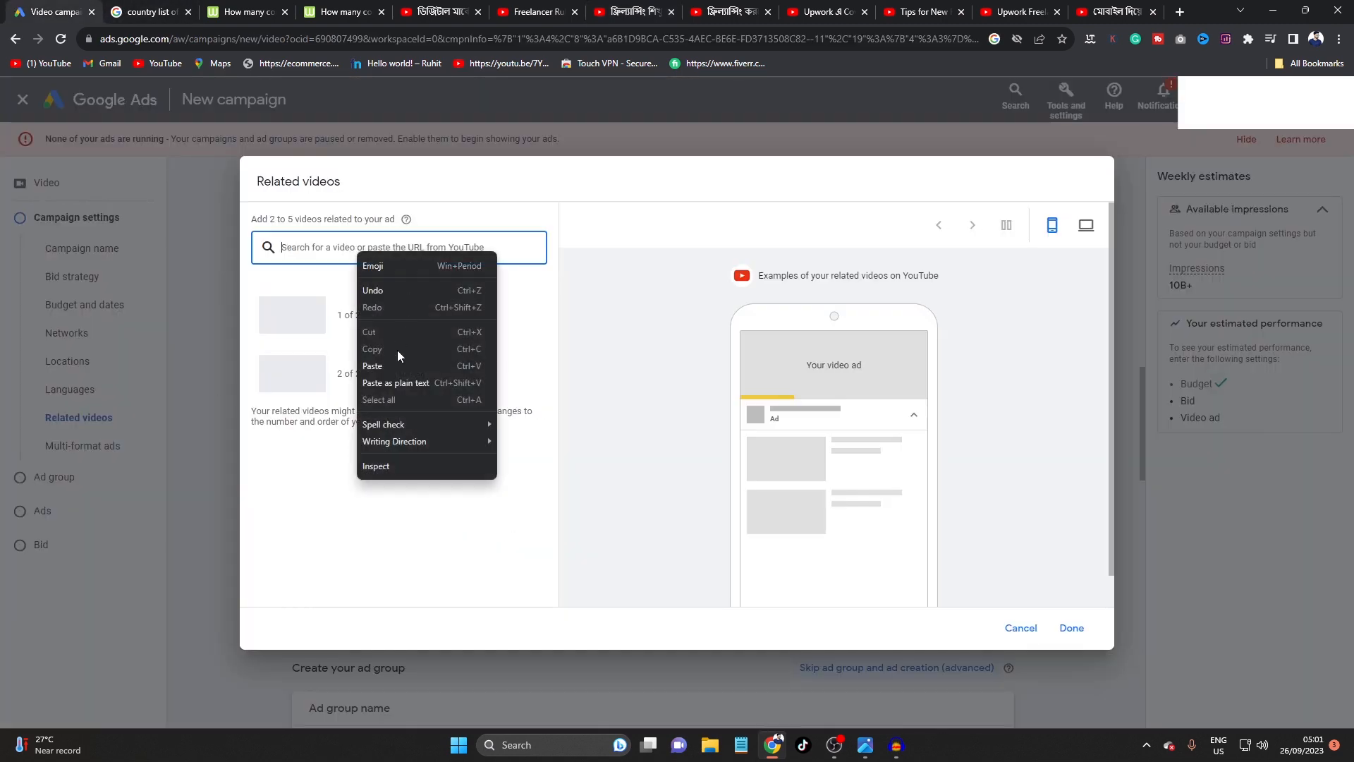
click(395, 364)
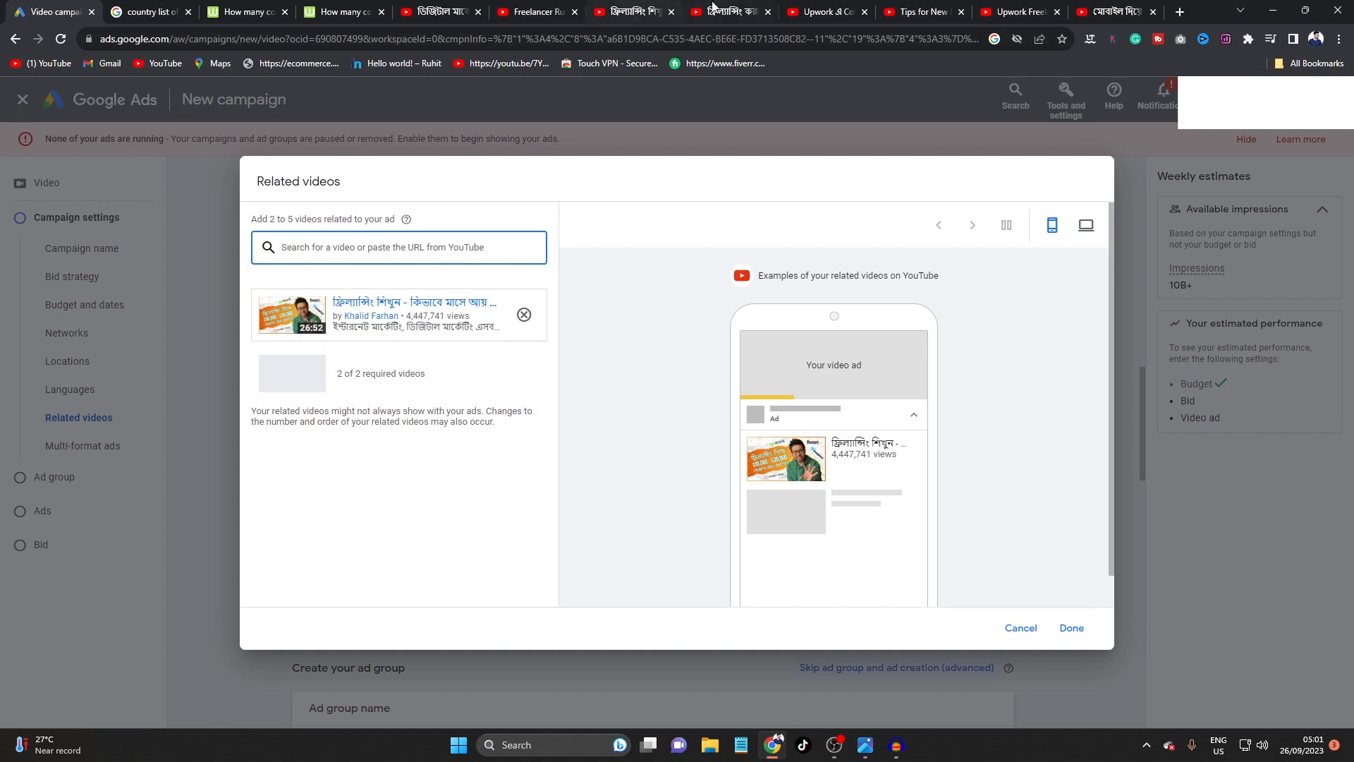
Step: Copy the 10 Minute School freelancing video's URL from YouTube and add it as the second related video
click(712, 7)
right_click(645, 235)
click(4, 9)
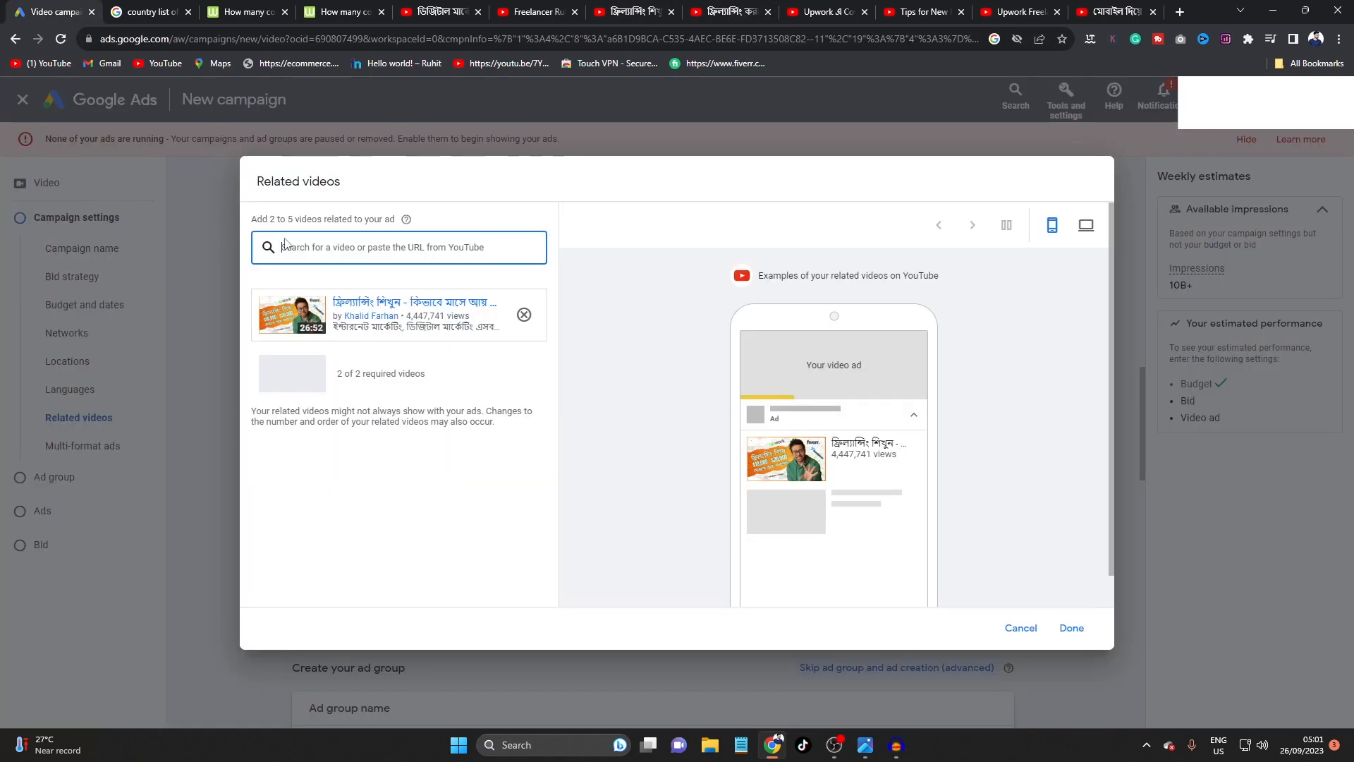
right_click(337, 246)
click(379, 357)
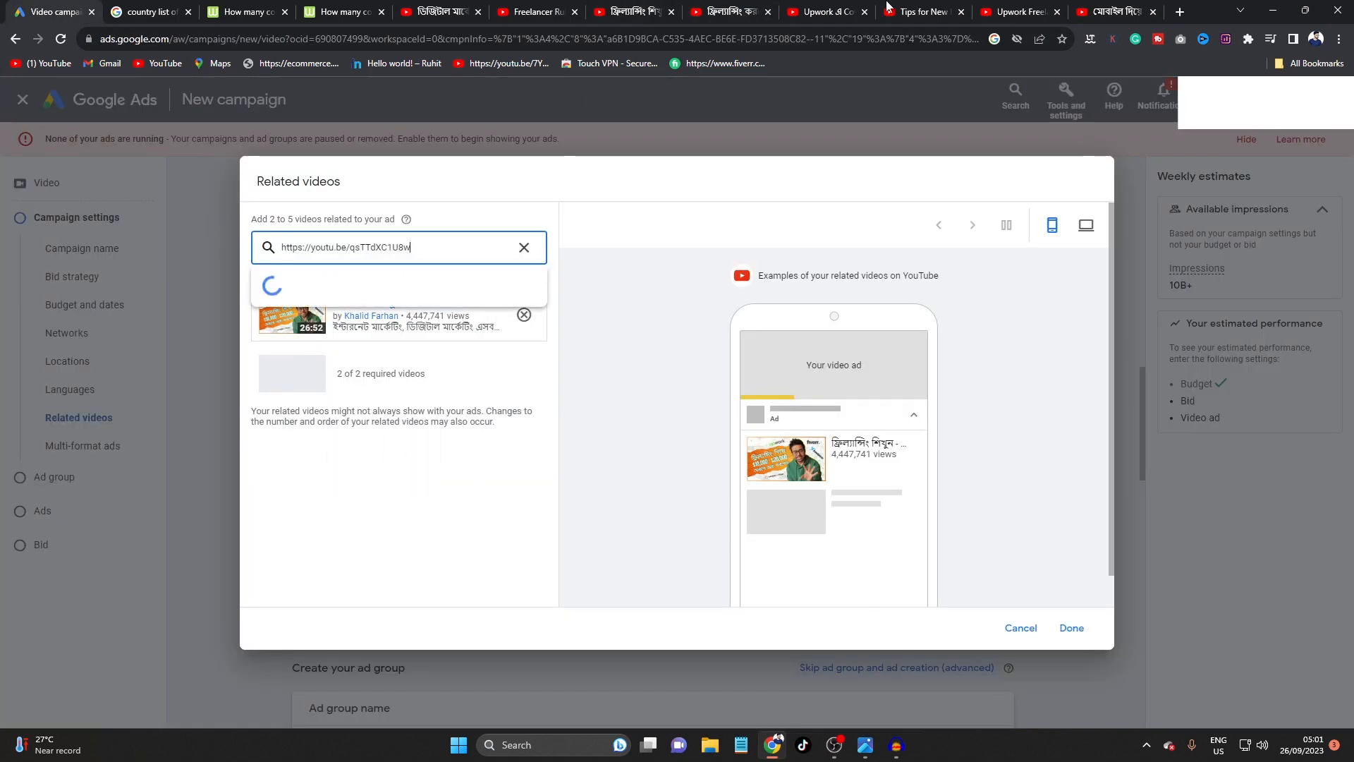
Step: Copy the URL of "Tips for New Freelancers from an Expert | Episode 1" and add that video to the related videos
click(906, 7)
right_click(540, 240)
click(586, 280)
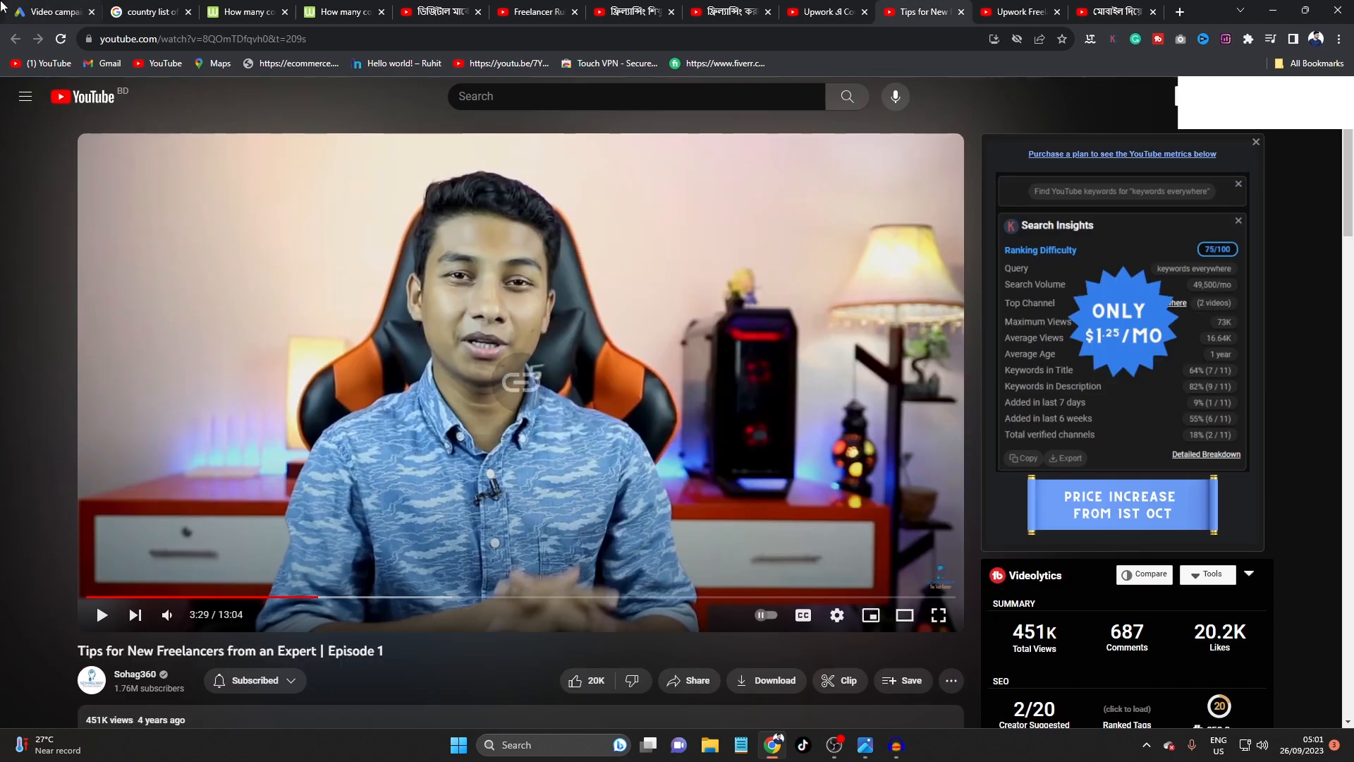
click(6, 8)
right_click(388, 243)
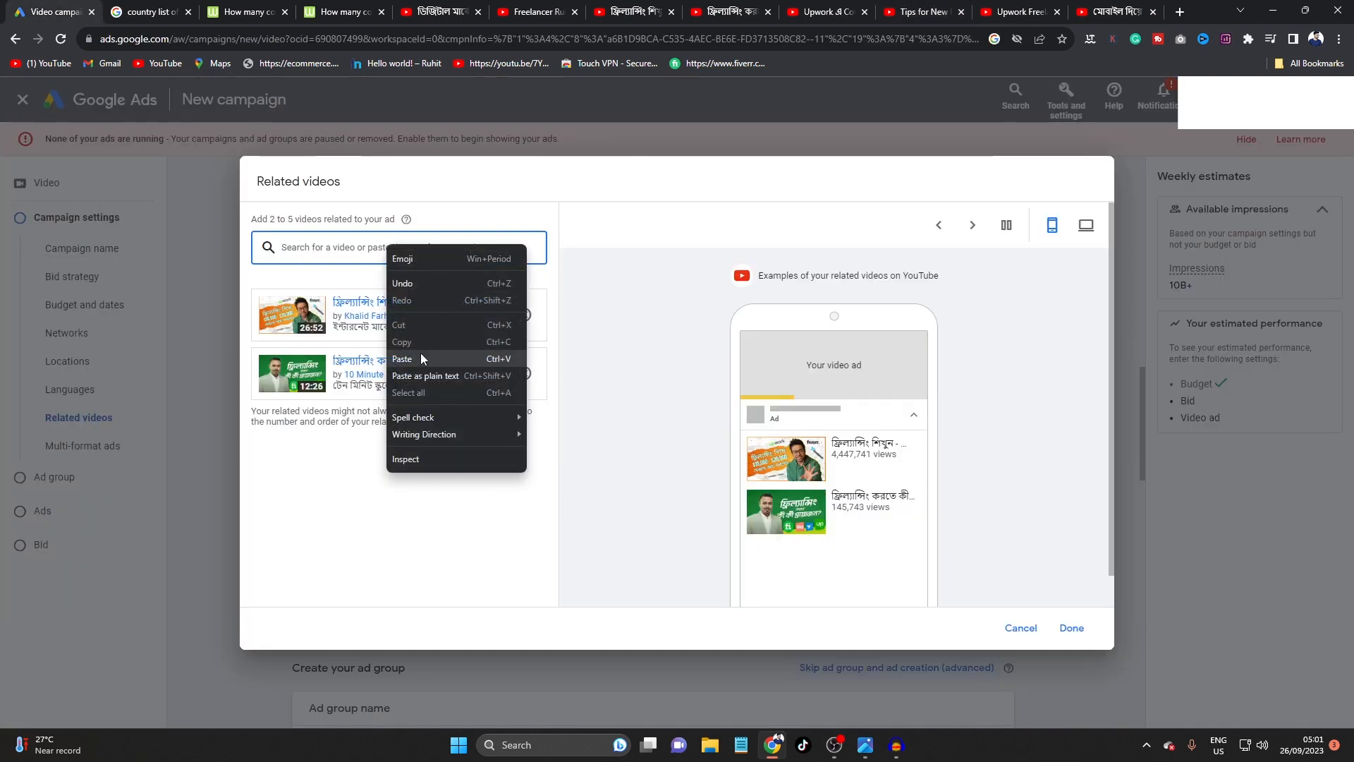
click(428, 355)
Step: Copy the URL of "Upwork Freelance Job Bangla Tutorial 2023 | Data Entry" and add it as the fourth related video
click(1047, 6)
right_click(351, 176)
click(423, 222)
click(53, 12)
right_click(298, 249)
click(337, 359)
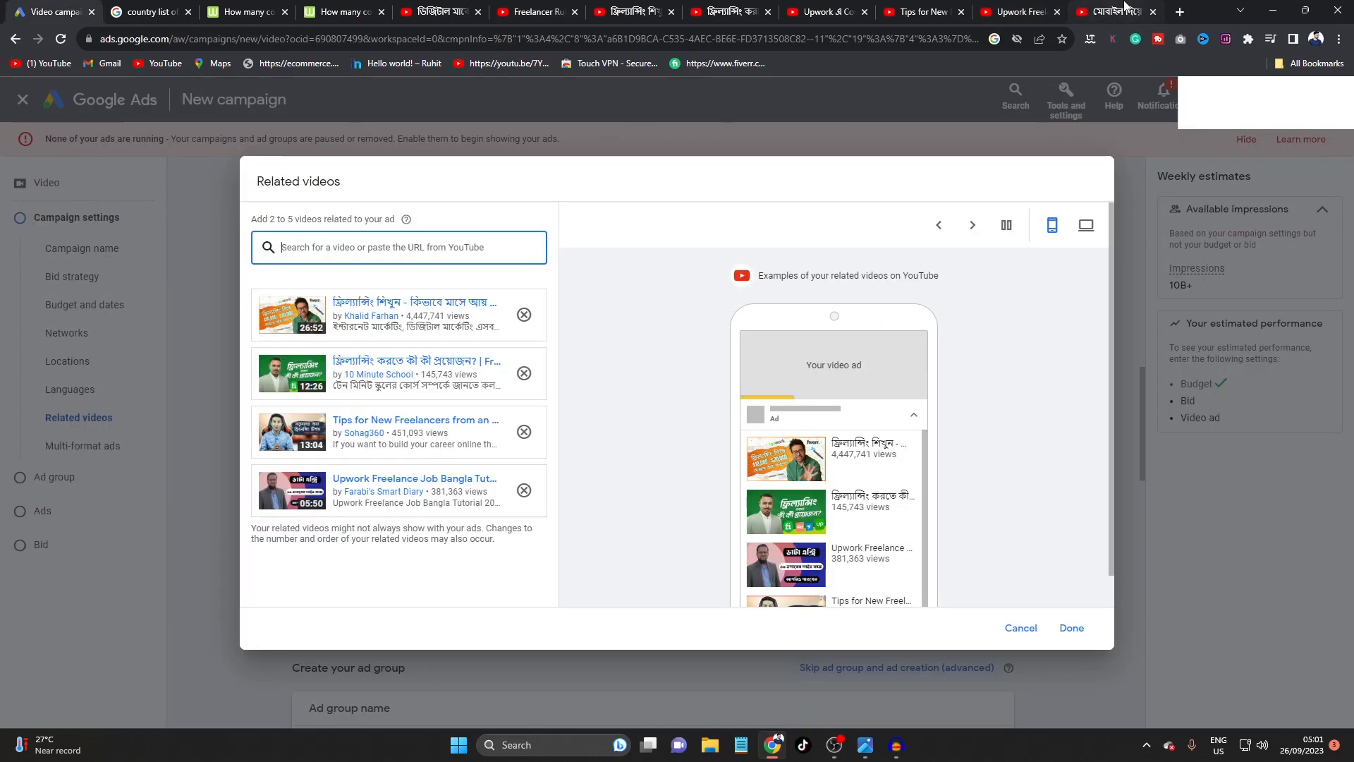
Step: Add the "Best Mobile Freelancing Site" YouTube video by its URL as the fifth related video and save the list
click(1121, 11)
right_click(522, 277)
click(560, 315)
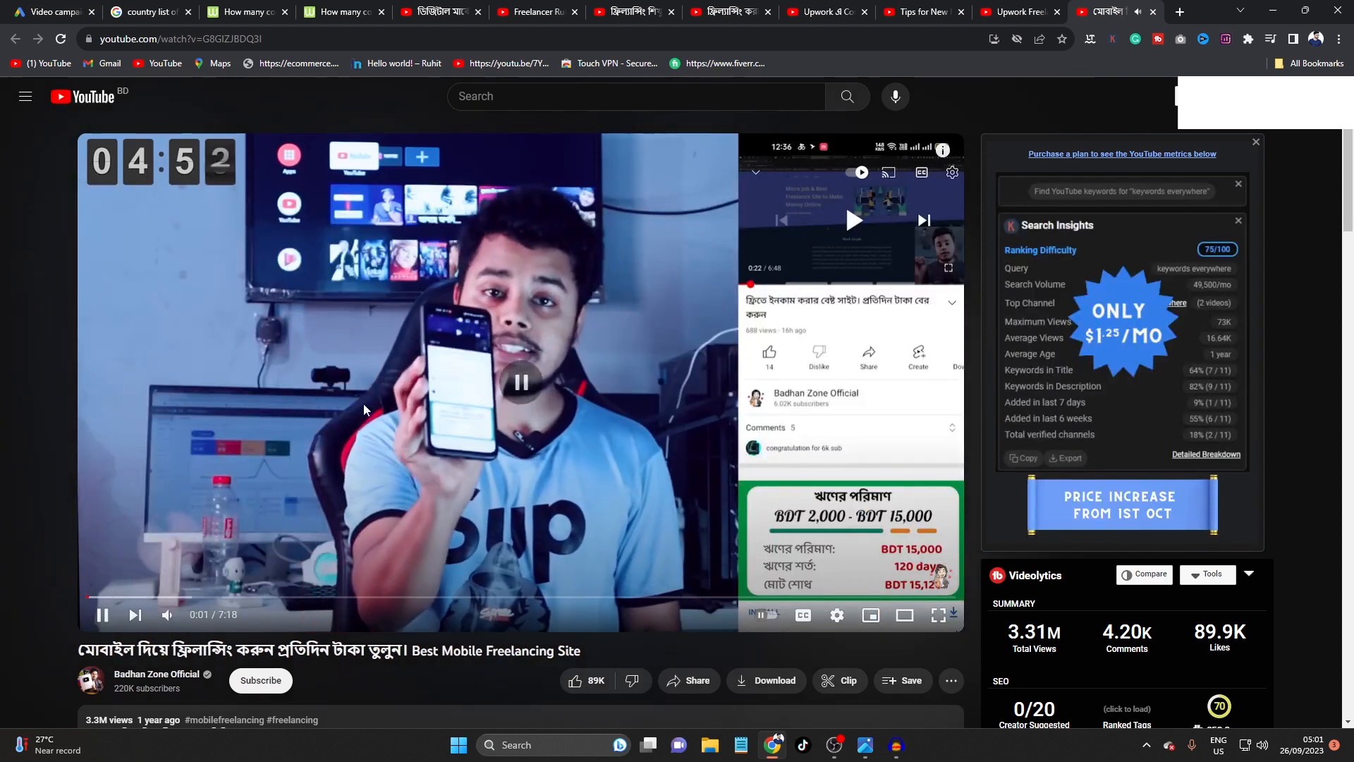
click(53, 11)
right_click(429, 249)
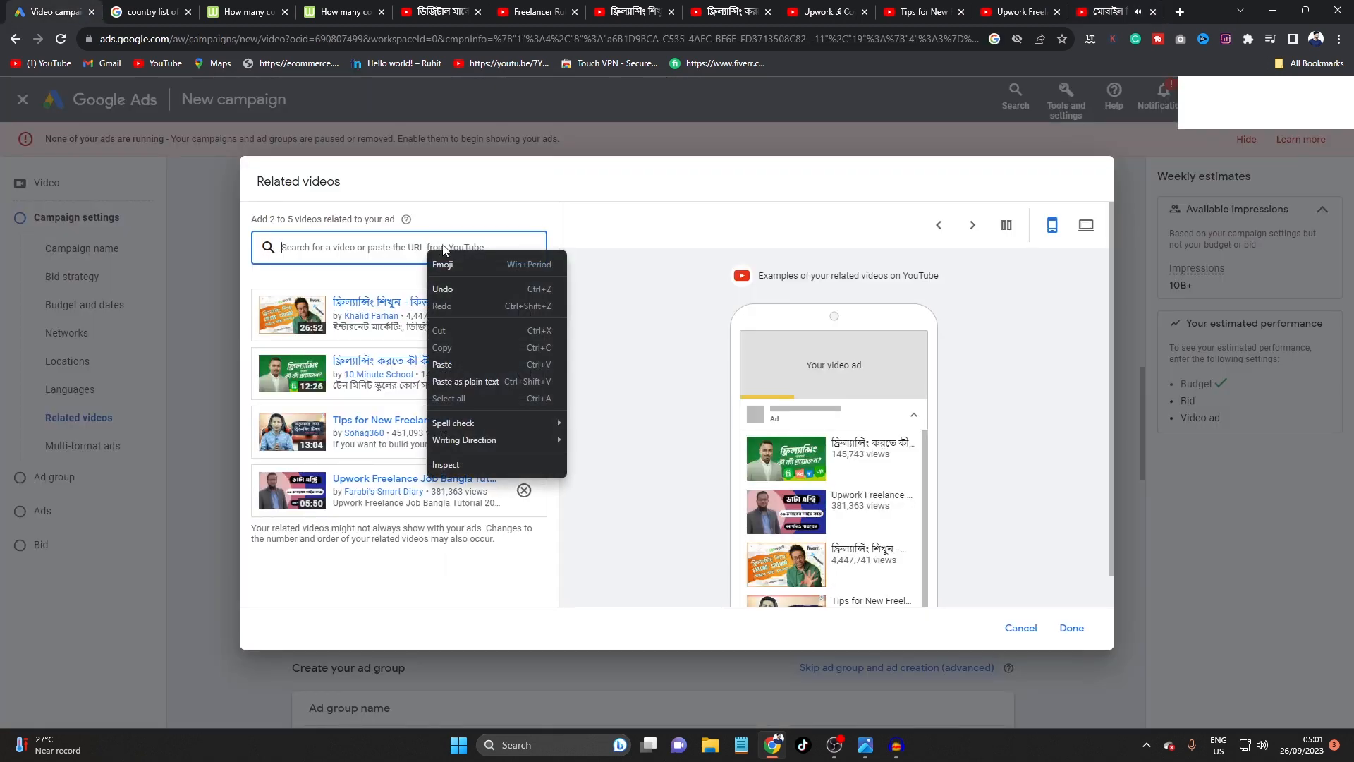
click(477, 361)
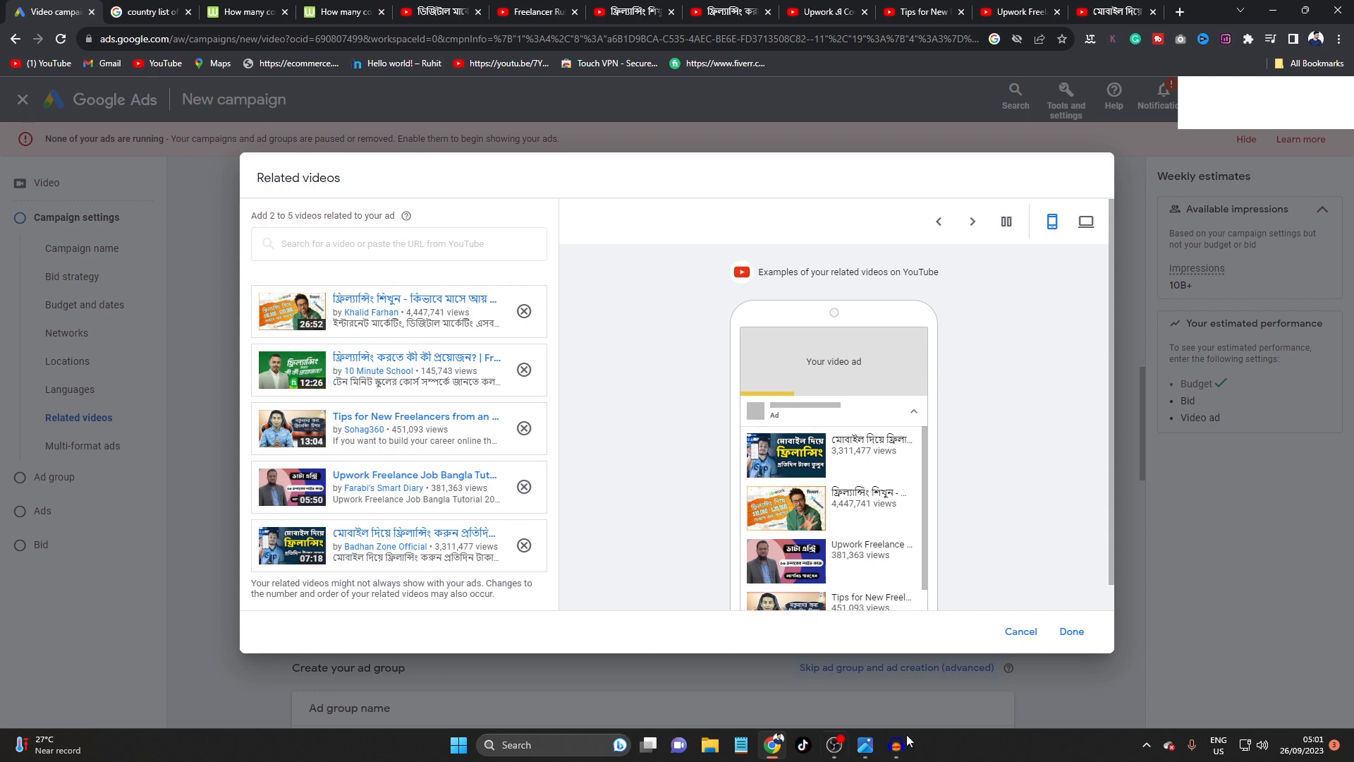
click(1072, 632)
Step: Expand the campaign's additional settings and review the device targeting options
scroll(539, 416, down, 2)
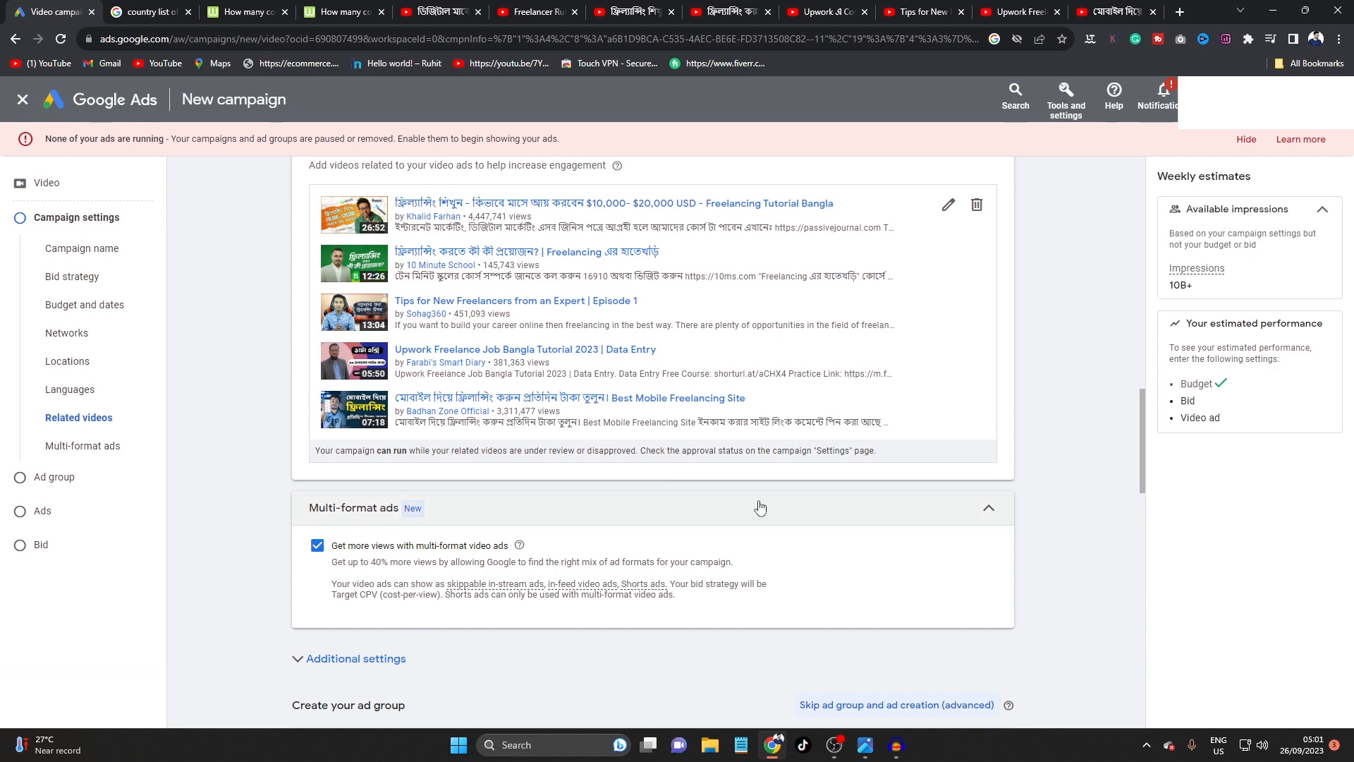
scroll(892, 533, down, 2)
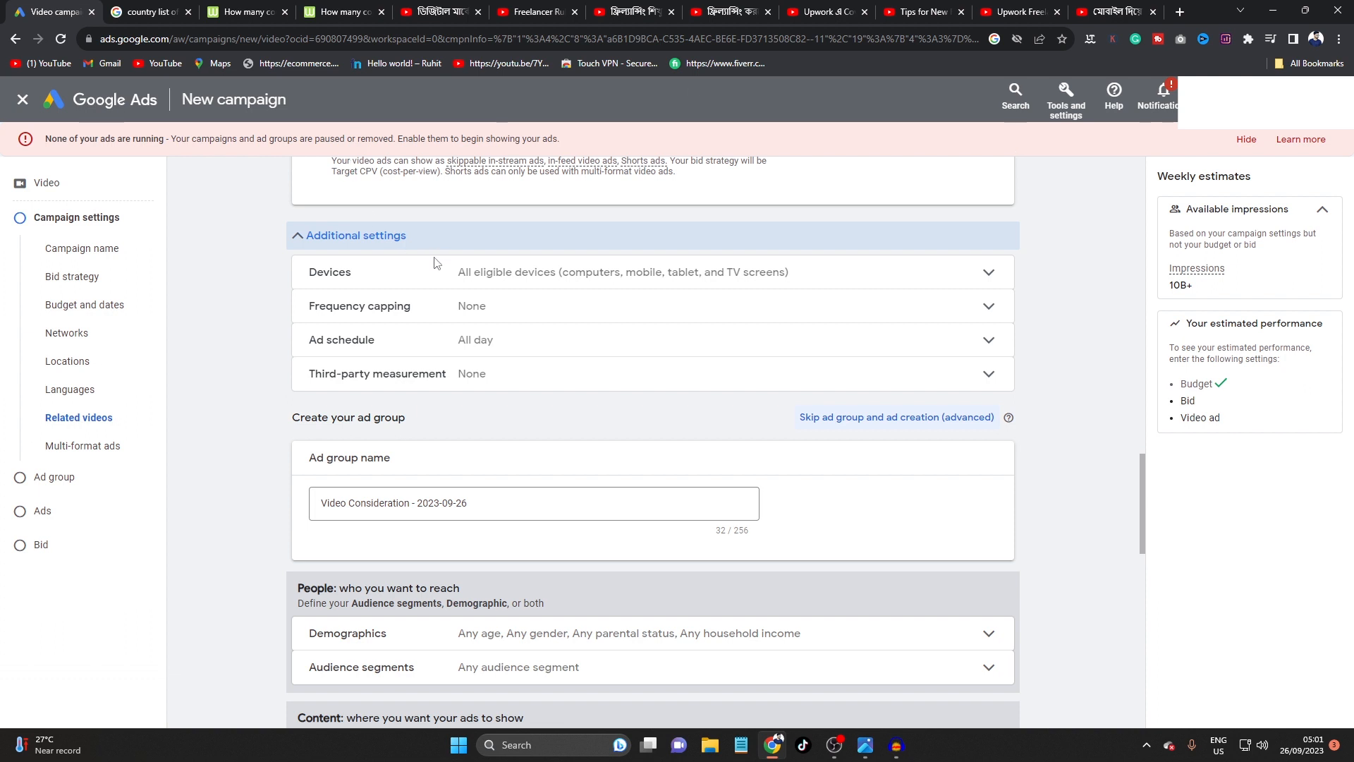
click(440, 275)
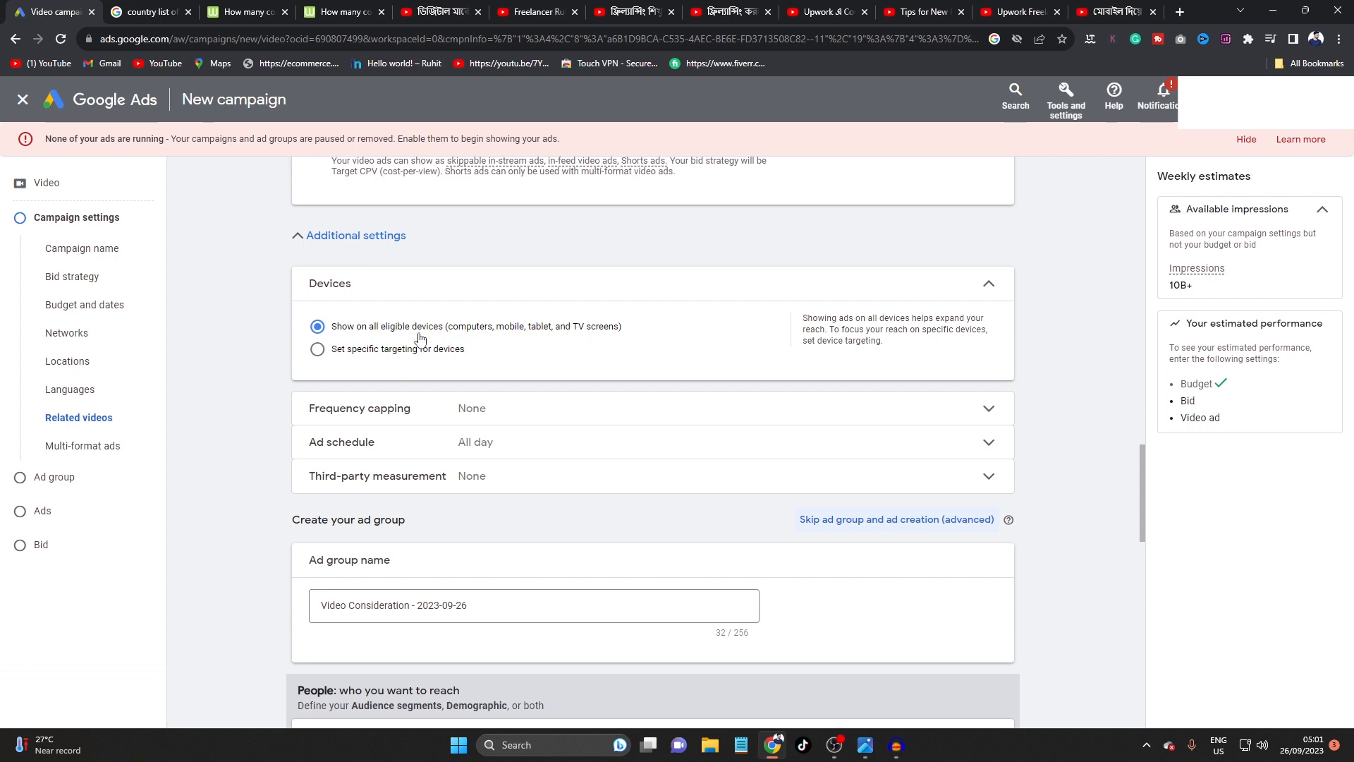
Step: Cap the campaign's impression frequency at 1 per week
click(445, 414)
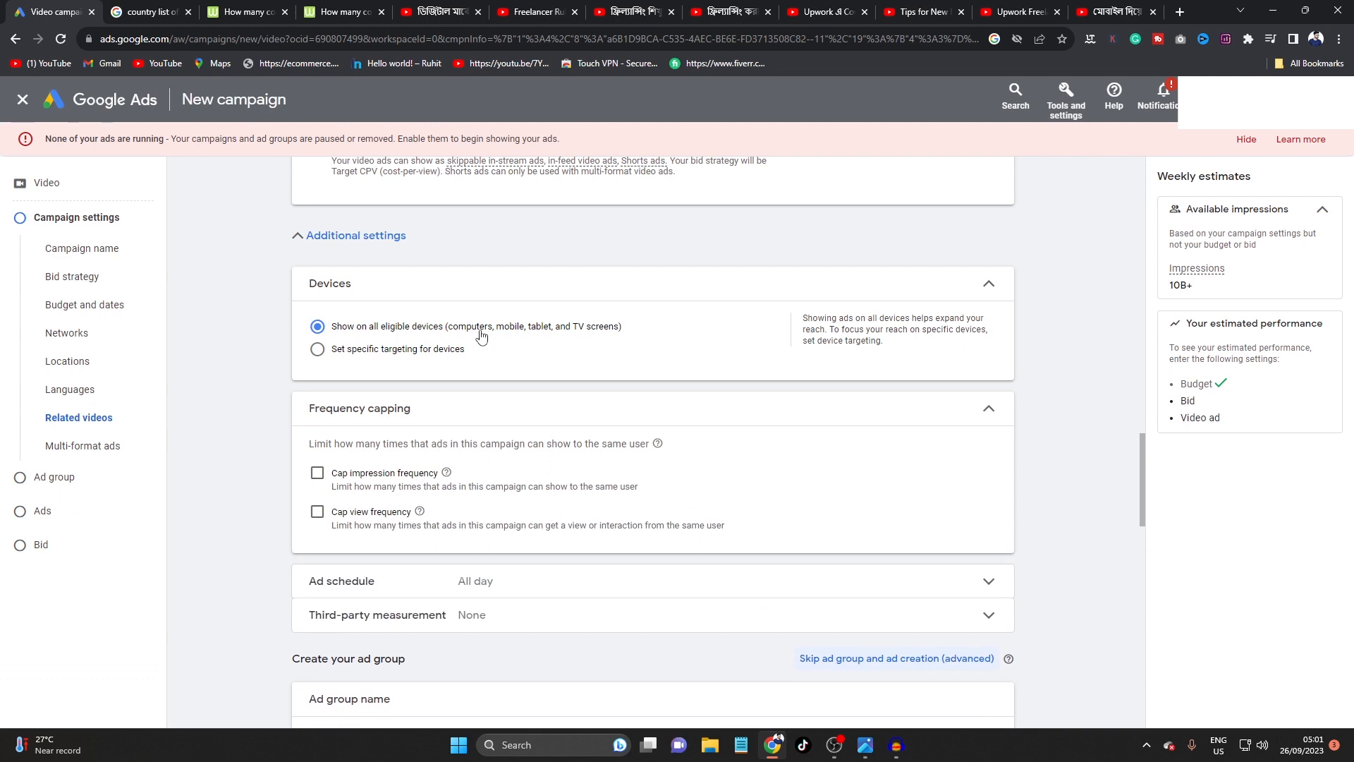
click(317, 473)
click(394, 539)
text(1)
click(494, 540)
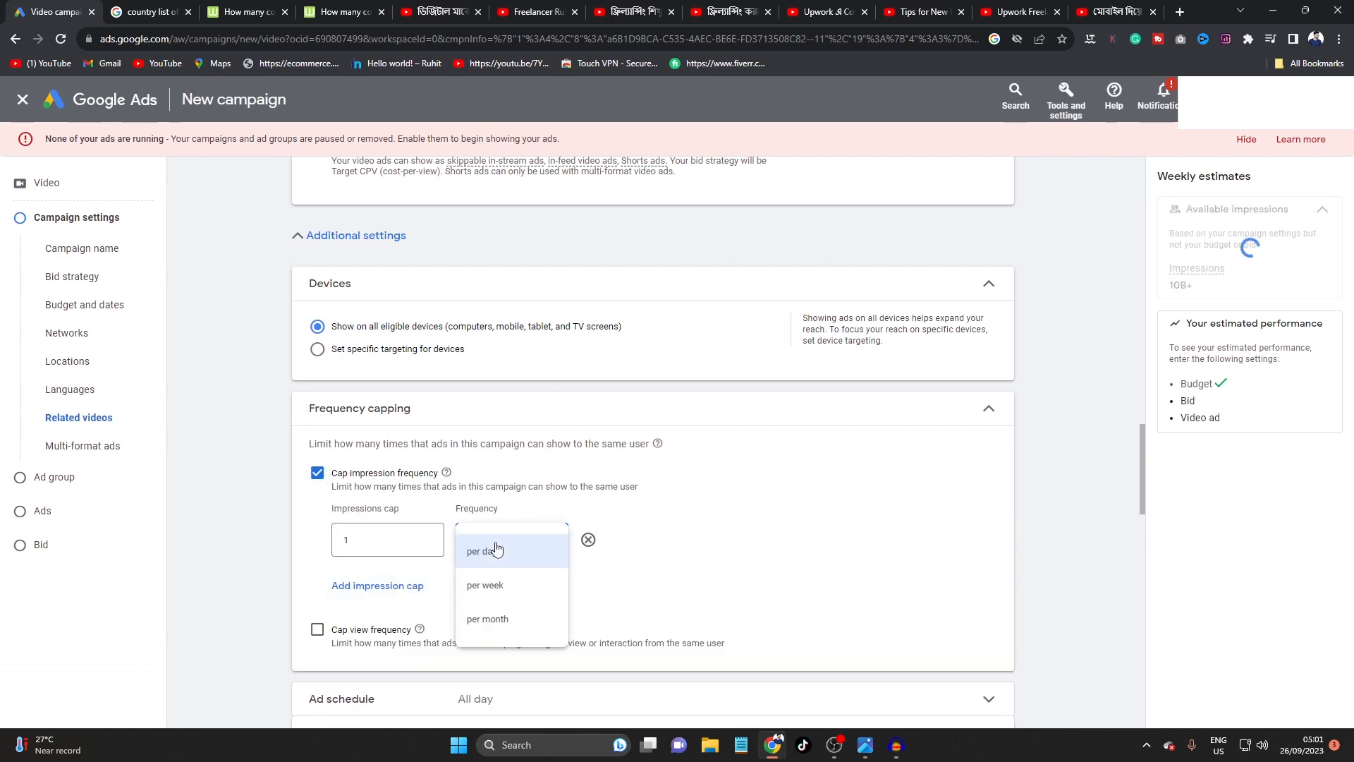
click(502, 612)
Step: Enable the view frequency cap and set it to 1 view per week
click(316, 629)
scroll(352, 607, down, 2)
click(364, 555)
text(1)
click(482, 568)
click(499, 596)
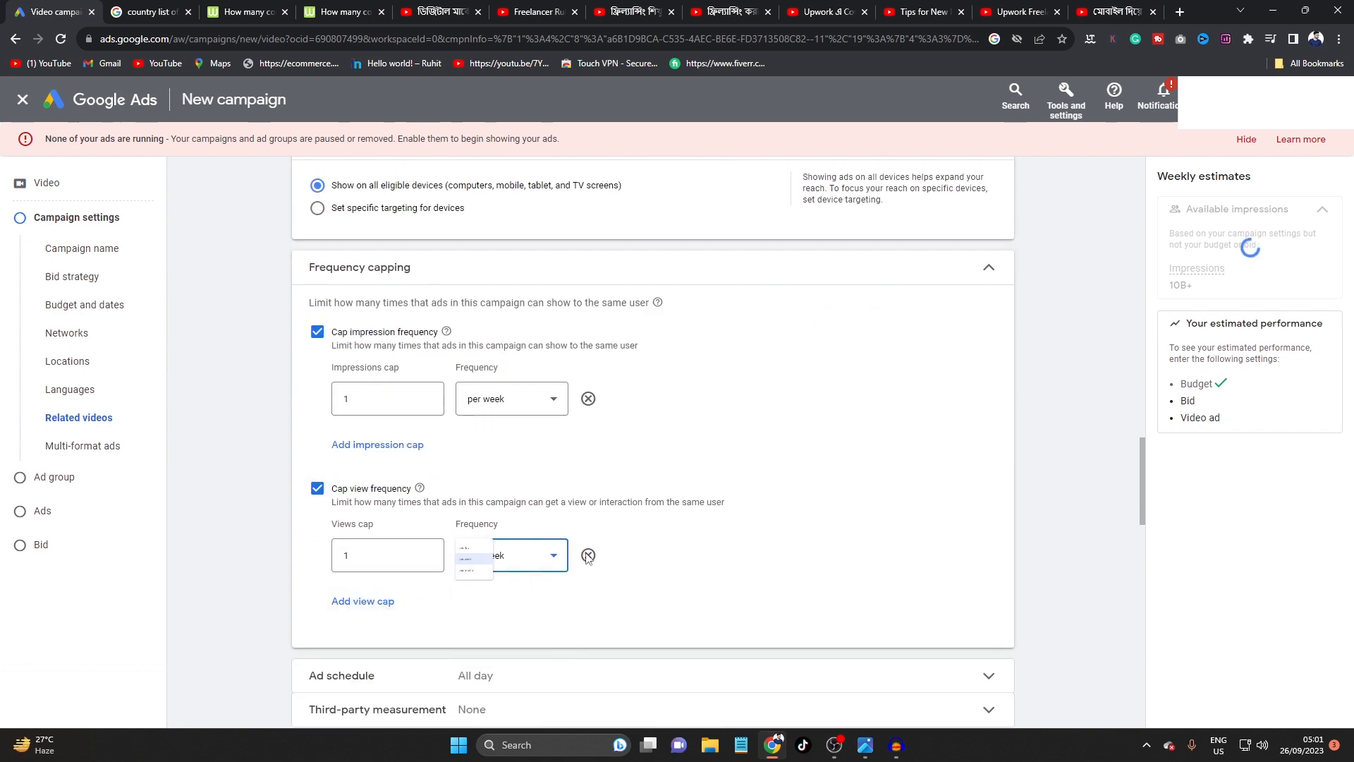
Step: Expand the Ad schedule and Third-party measurement settings to review their options
scroll(628, 639, down, 2)
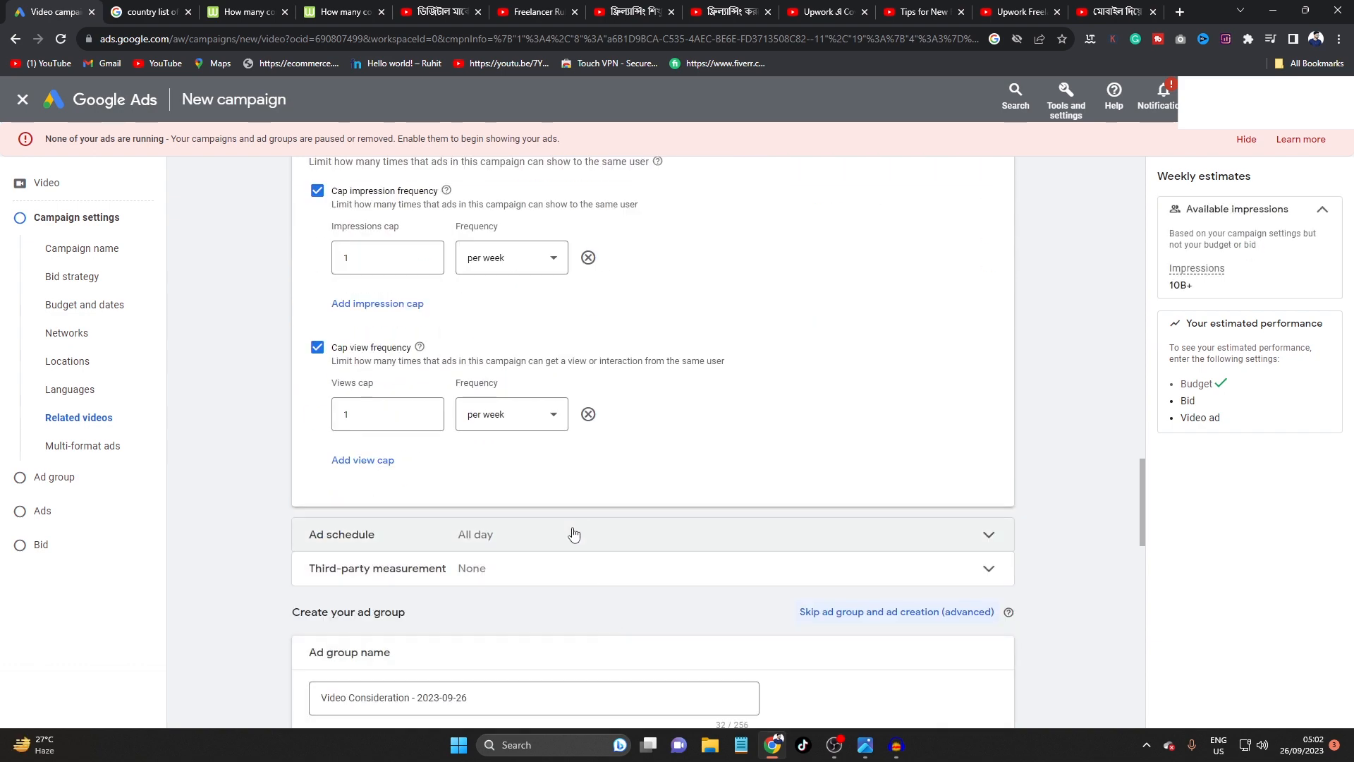
scroll(571, 534, down, 1)
click(429, 478)
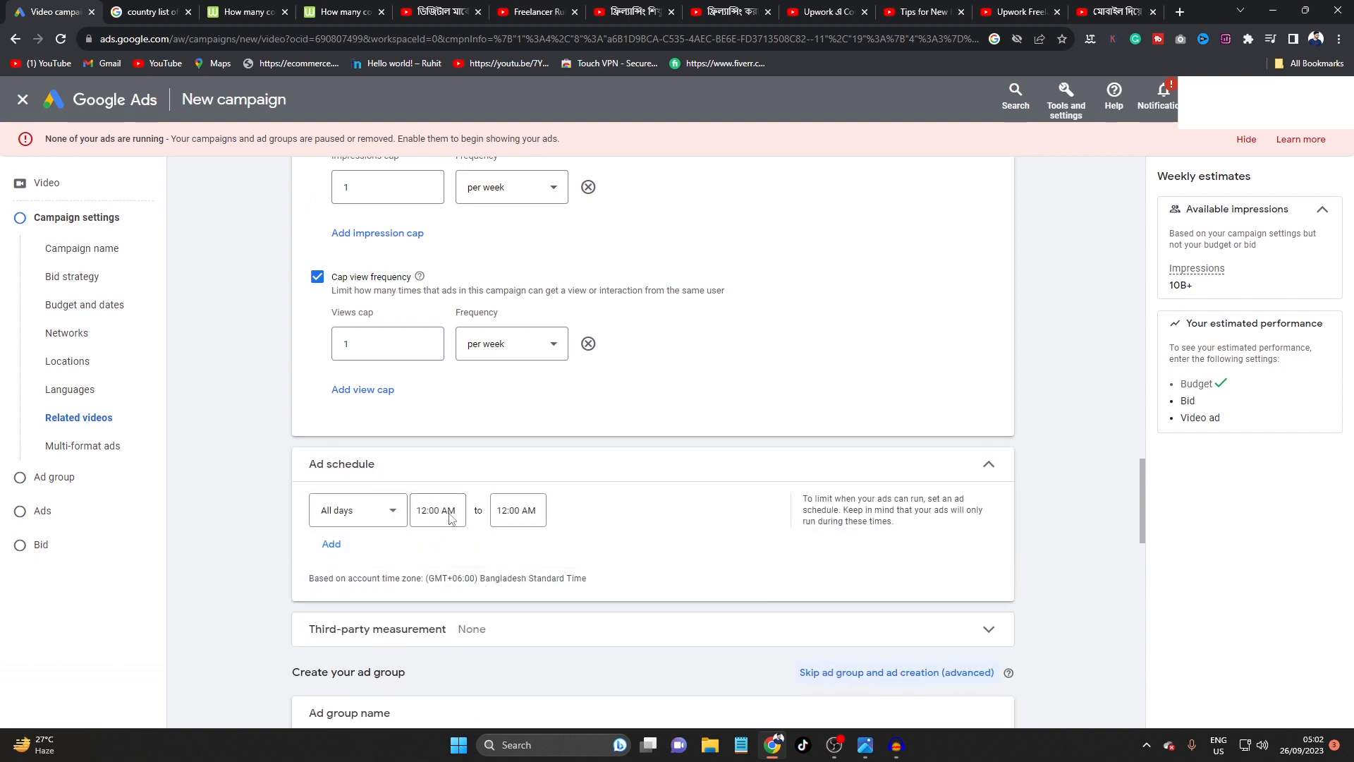
scroll(424, 564, down, 1)
click(423, 578)
Step: Exclude the 65+ and Unknown age groups from the ad group's demographic targeting
scroll(424, 570, down, 8)
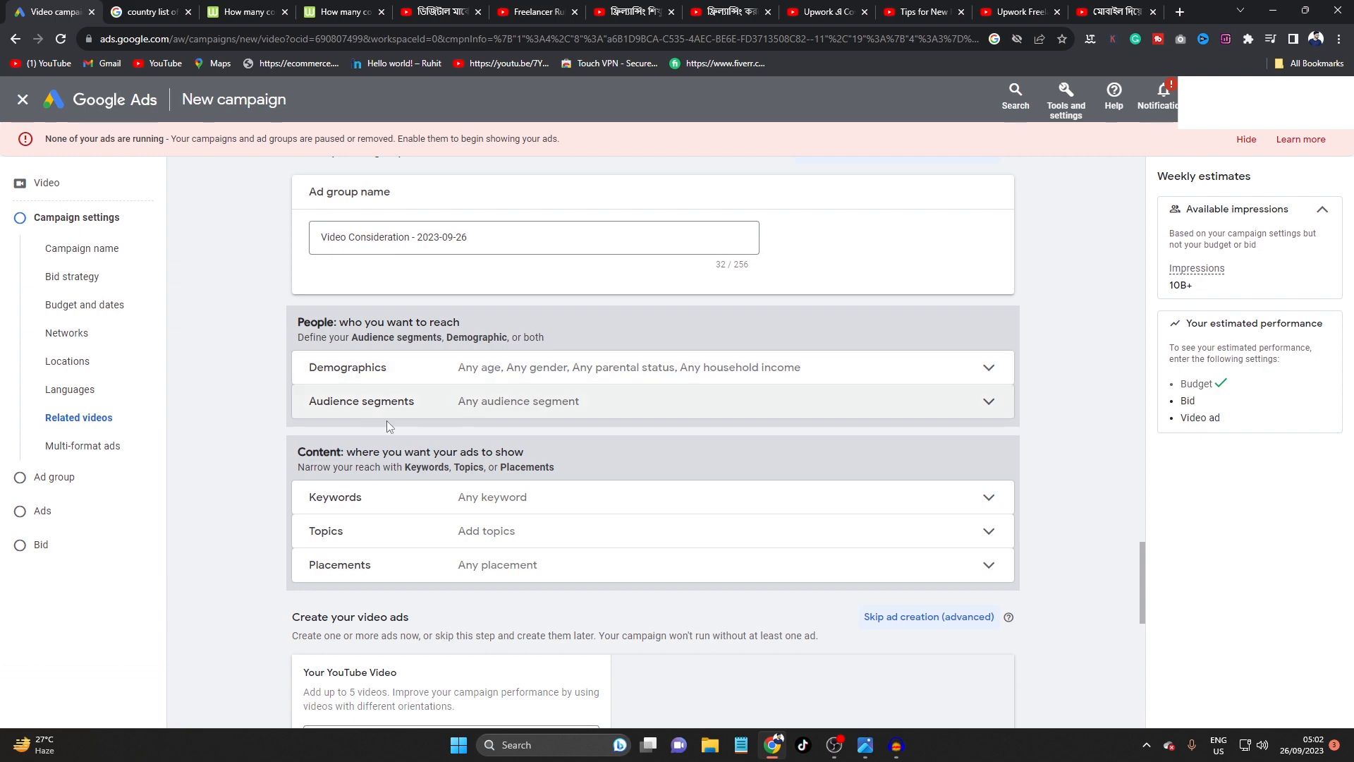
scroll(370, 462, down, 2)
click(469, 230)
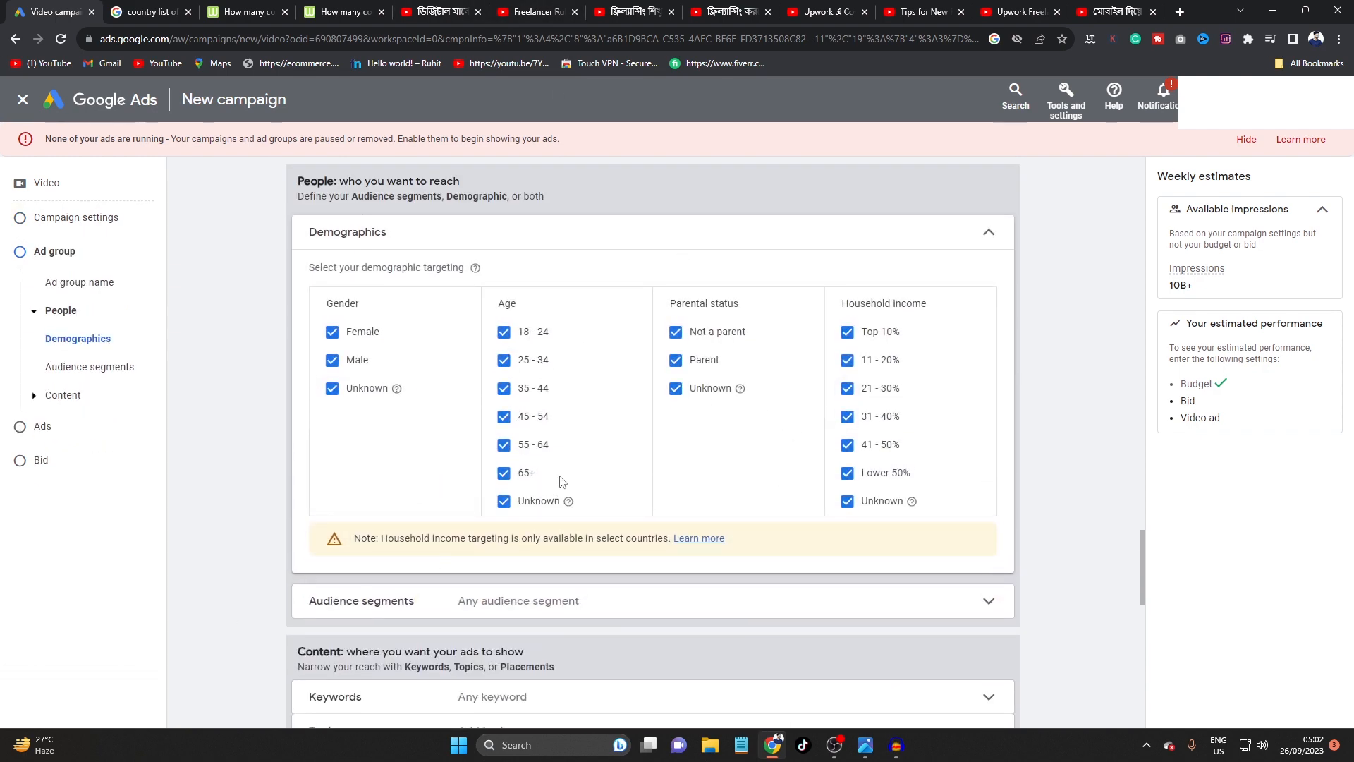
click(505, 473)
click(503, 501)
Step: Search the audience segments for "freelancing" and select the whole "What they are actively researching or planning" group
scroll(594, 502, down, 4)
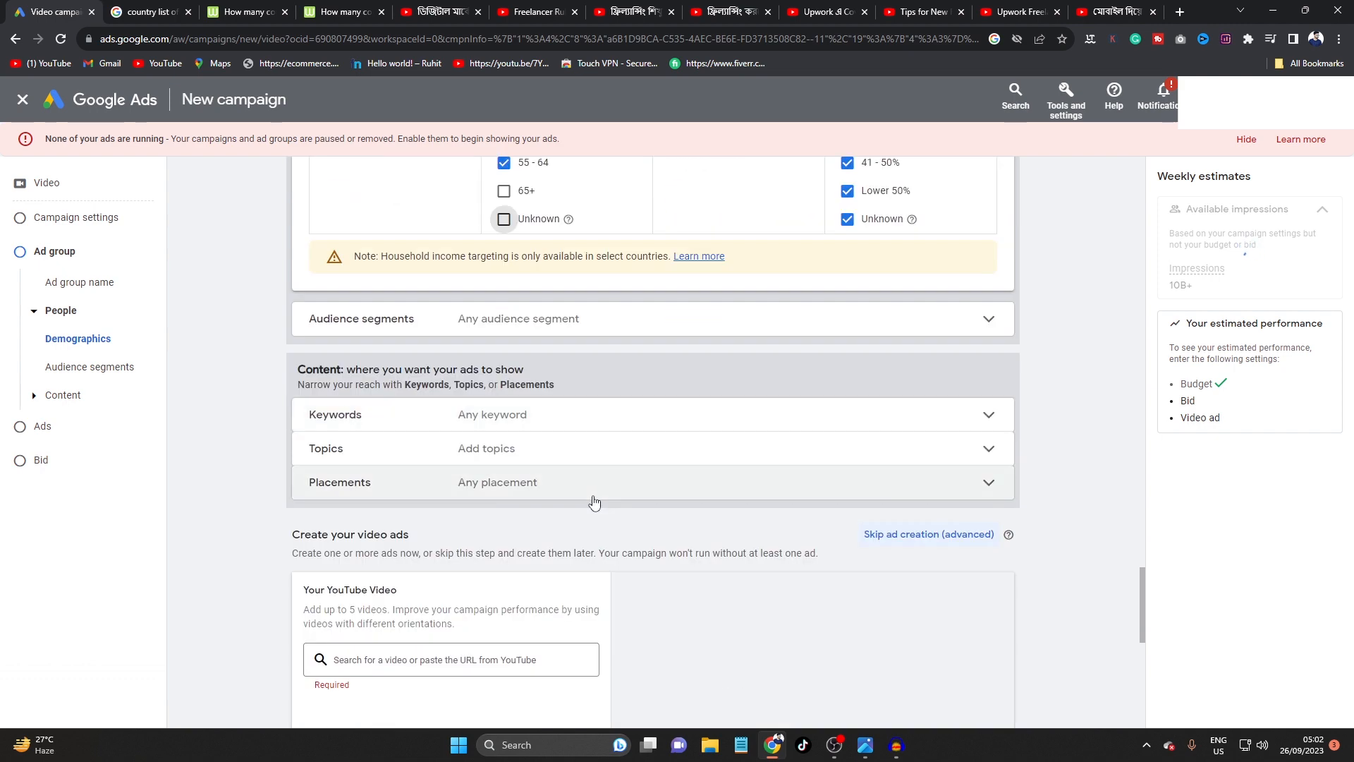
click(386, 334)
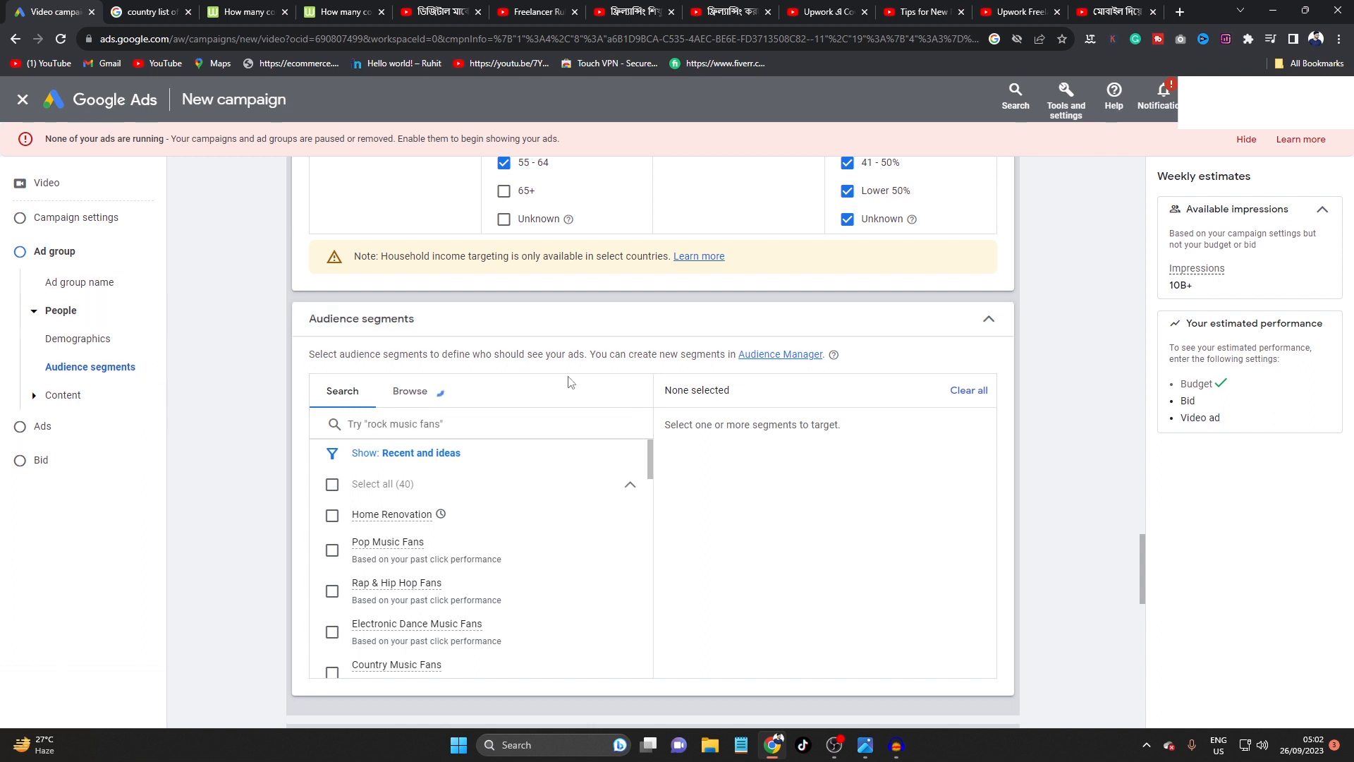
click(484, 418)
text(freel)
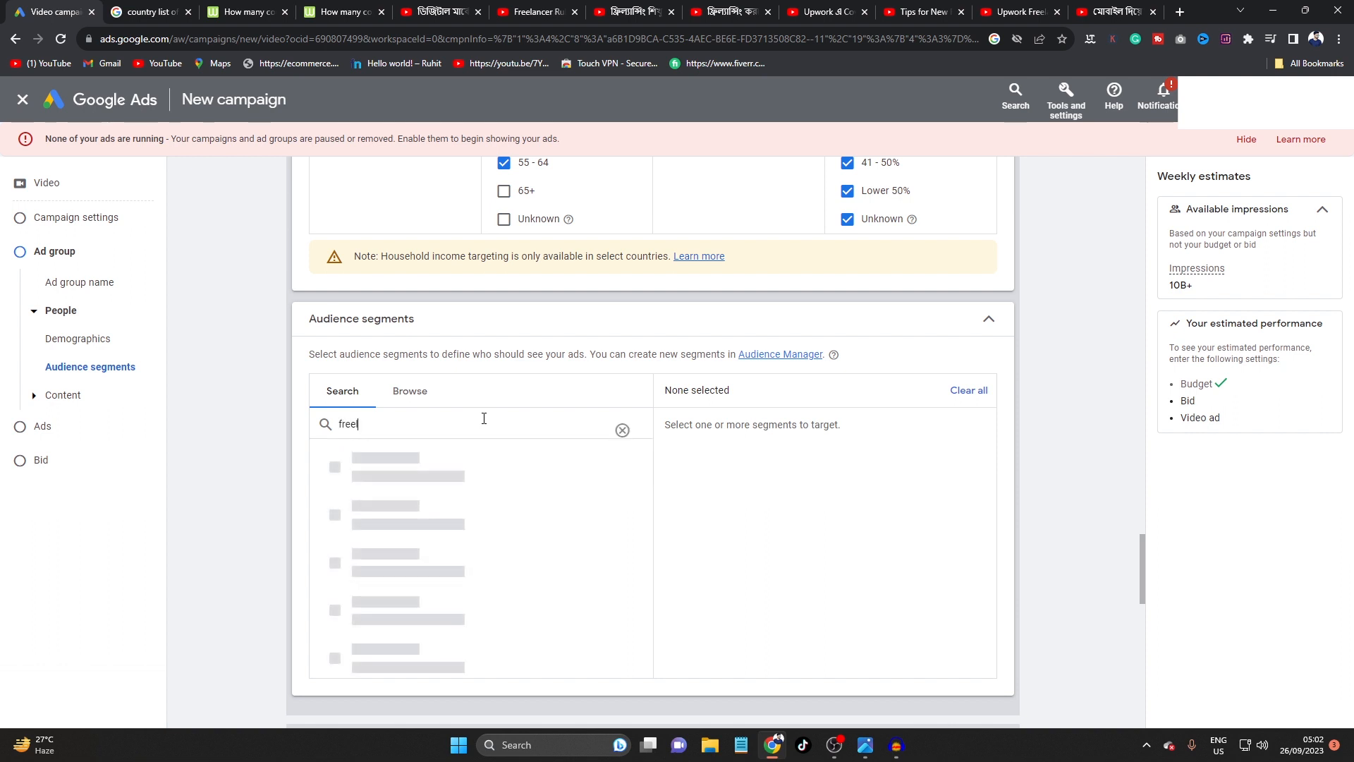
text(ancing)
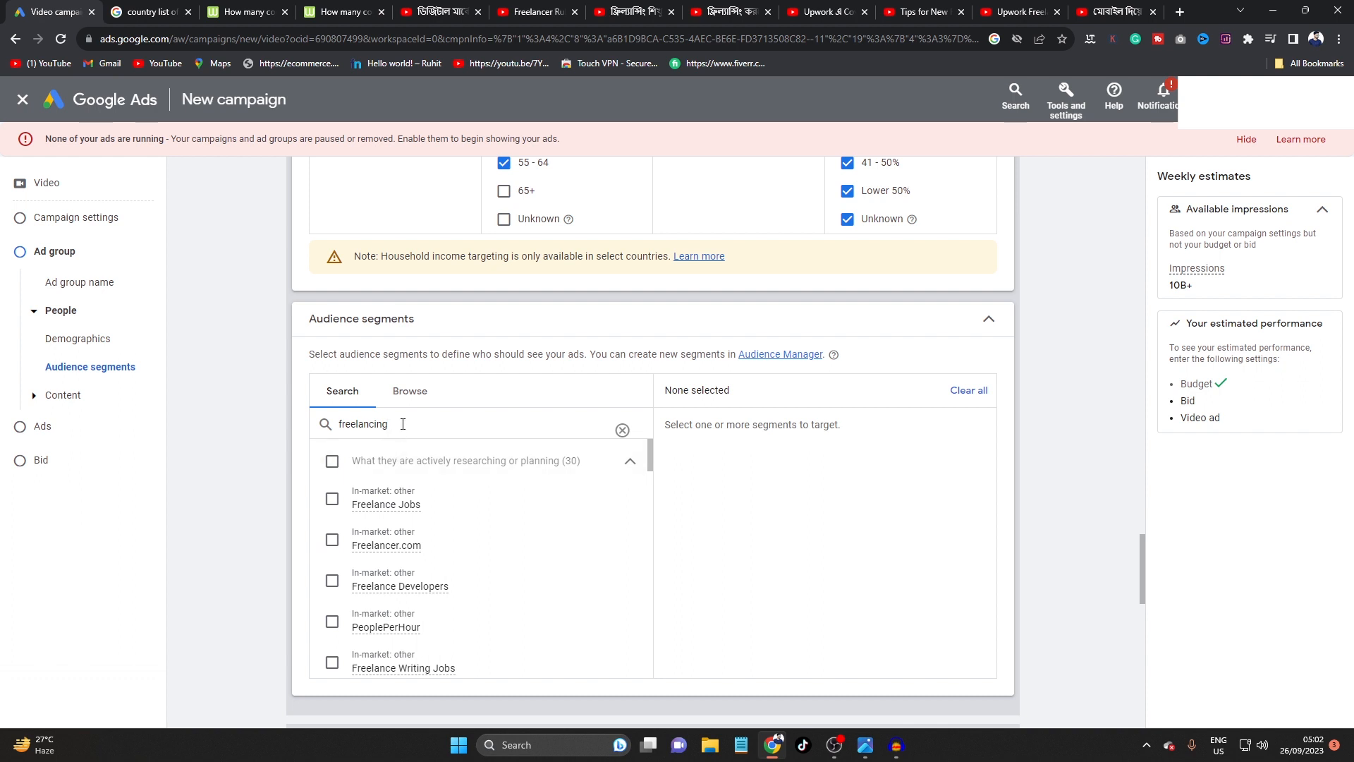
scroll(416, 477, down, 4)
scroll(364, 497, up, 3)
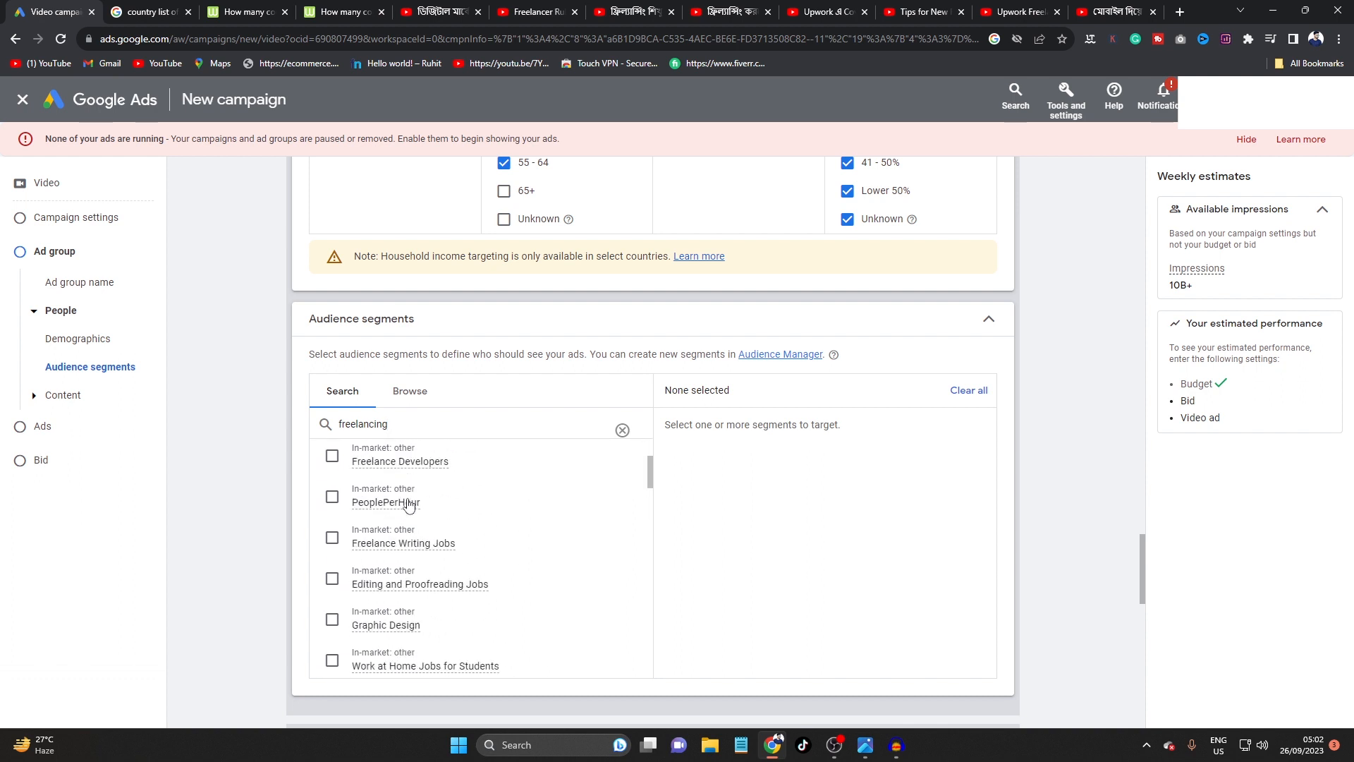
scroll(351, 471, up, 1)
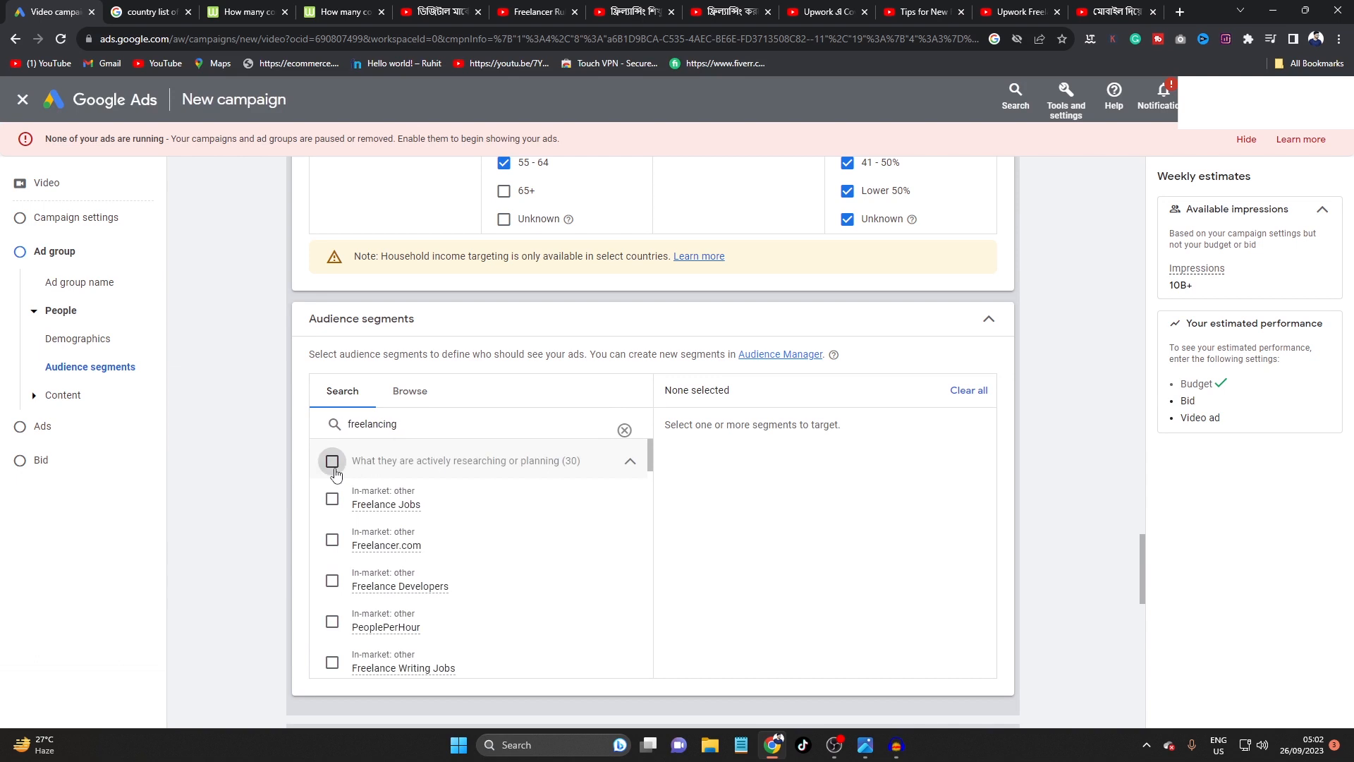
click(332, 461)
Step: Select all segments under "What their interests and habits are" in the freelancing results
scroll(423, 522, down, 10)
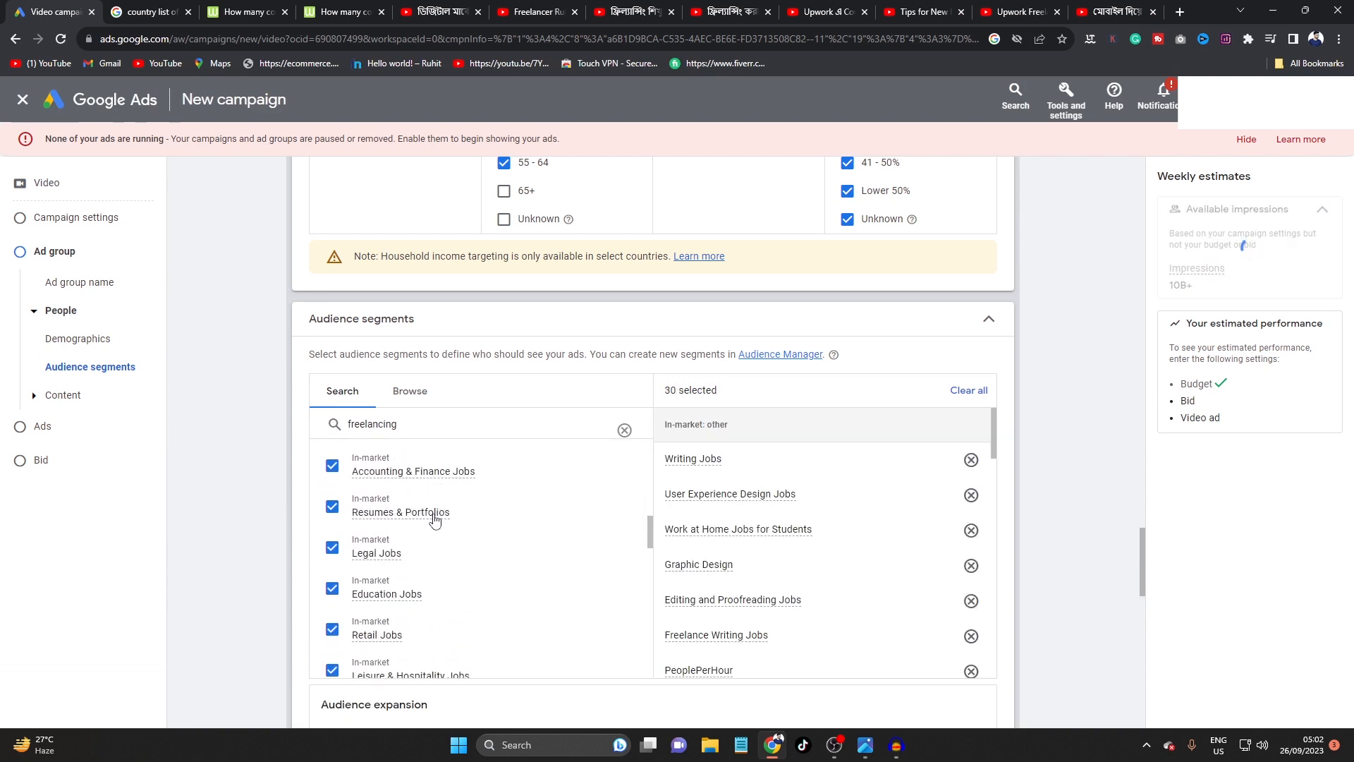
scroll(435, 522, down, 6)
scroll(350, 490, up, 1)
click(334, 460)
scroll(438, 574, down, 3)
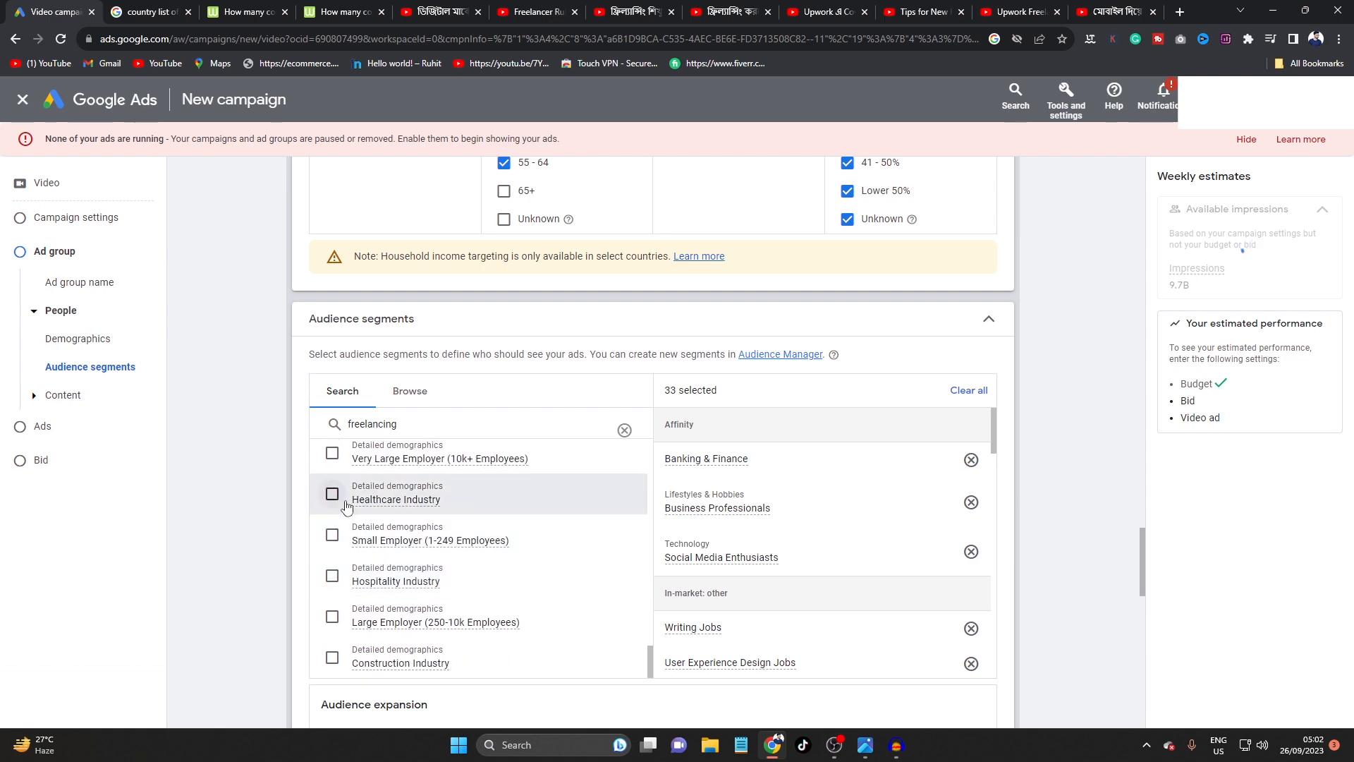
Step: Select the whole group of detailed demographics segments in the freelancing results and look over the selected segments
scroll(341, 502, up, 1)
click(333, 445)
scroll(417, 545, down, 1)
scroll(417, 545, down, 3)
scroll(436, 419, down, 6)
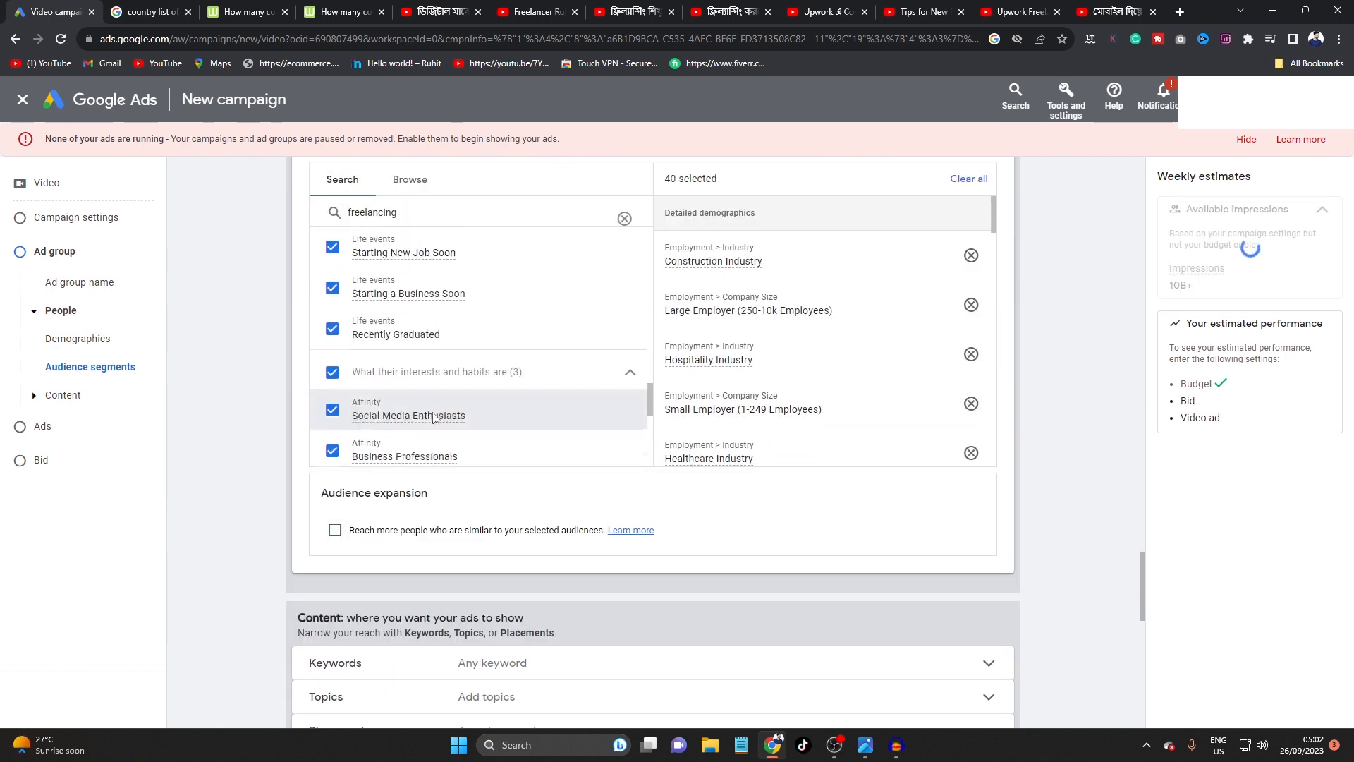
scroll(433, 402, up, 3)
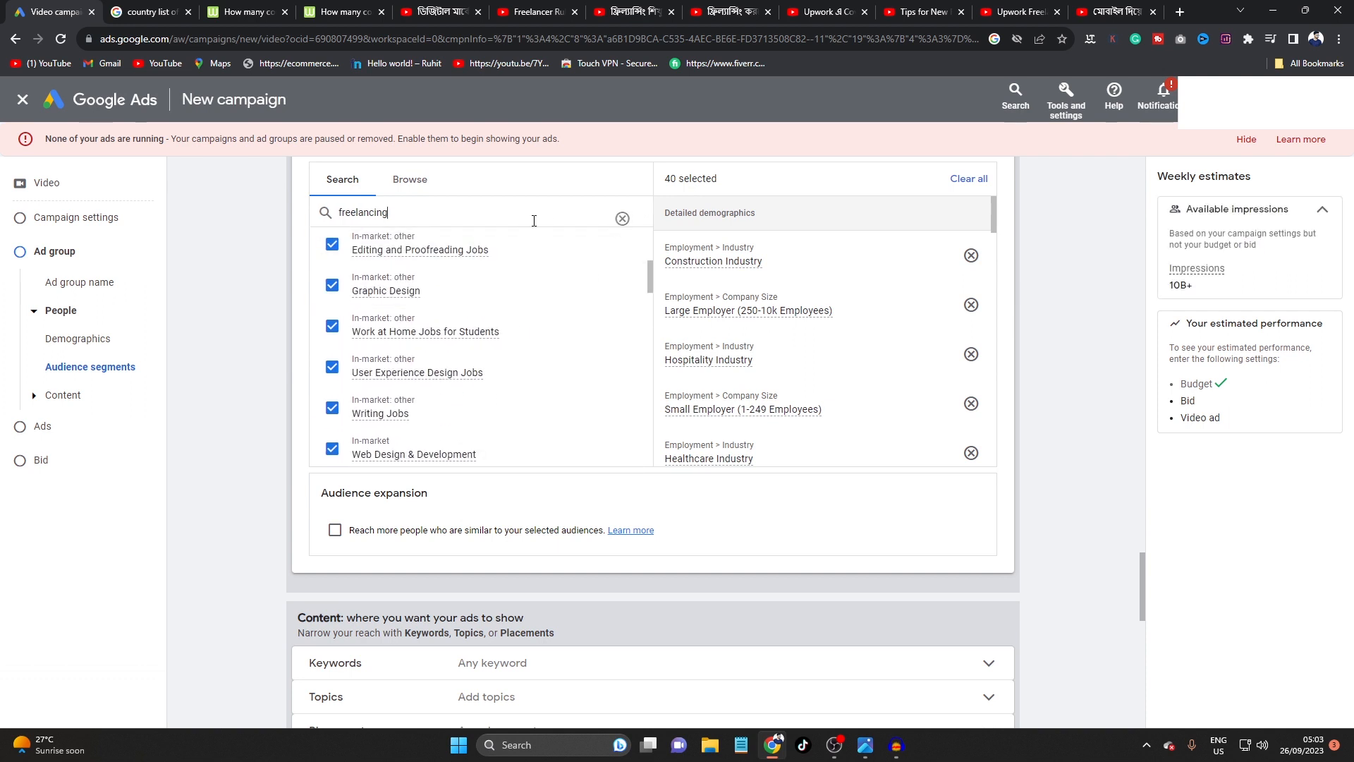
Step: Search the audience segments for "online earning" and shorten the search term to "online"
click(623, 218)
text(online earni)
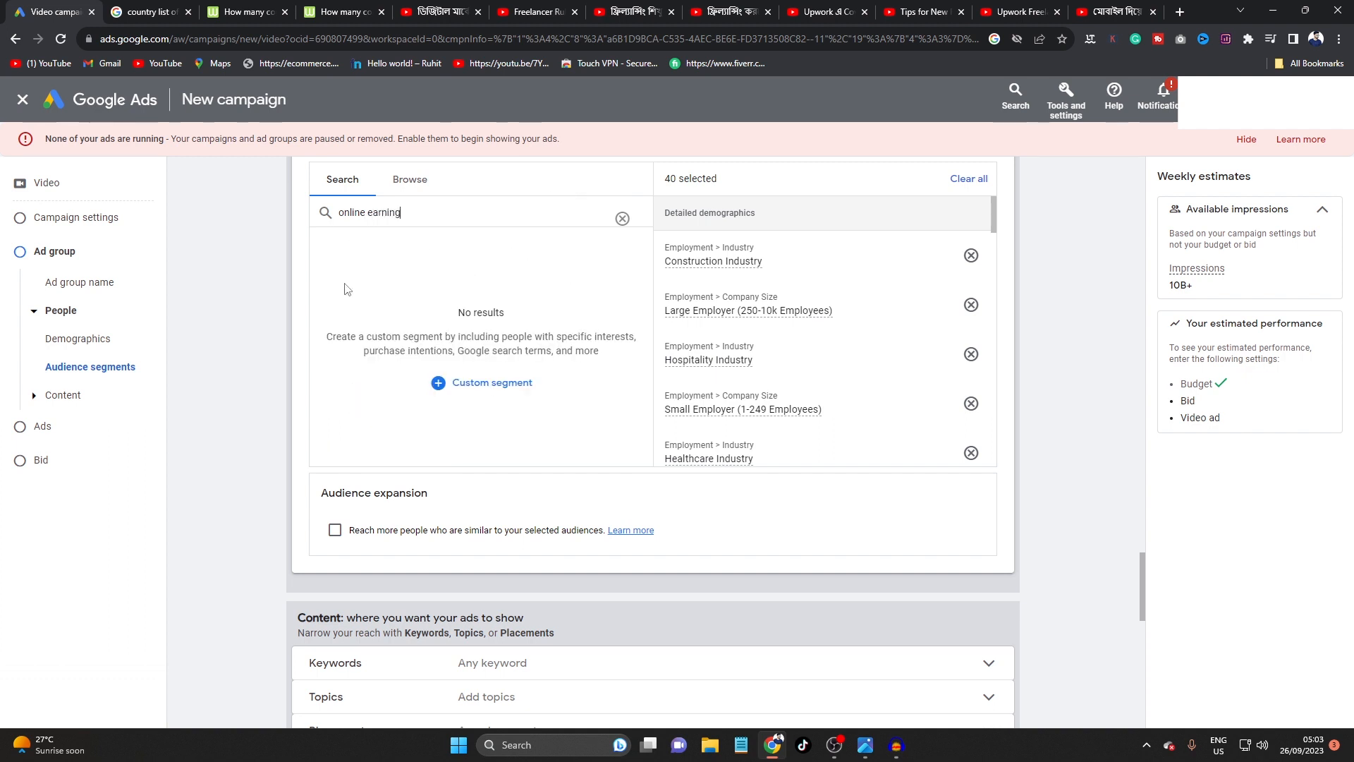
scroll(424, 335, up, 3)
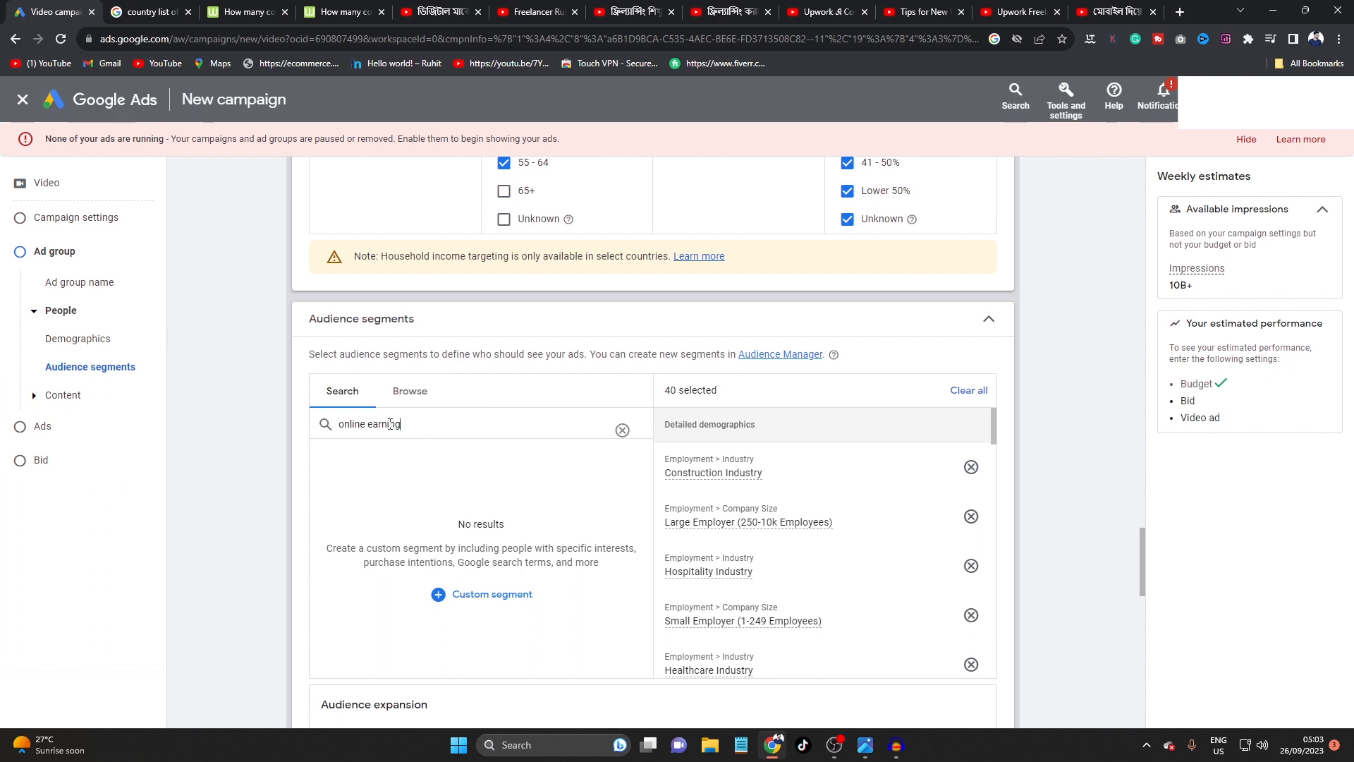
drag(402, 424, 374, 424)
key(BackSpace)
key(BackSpace)
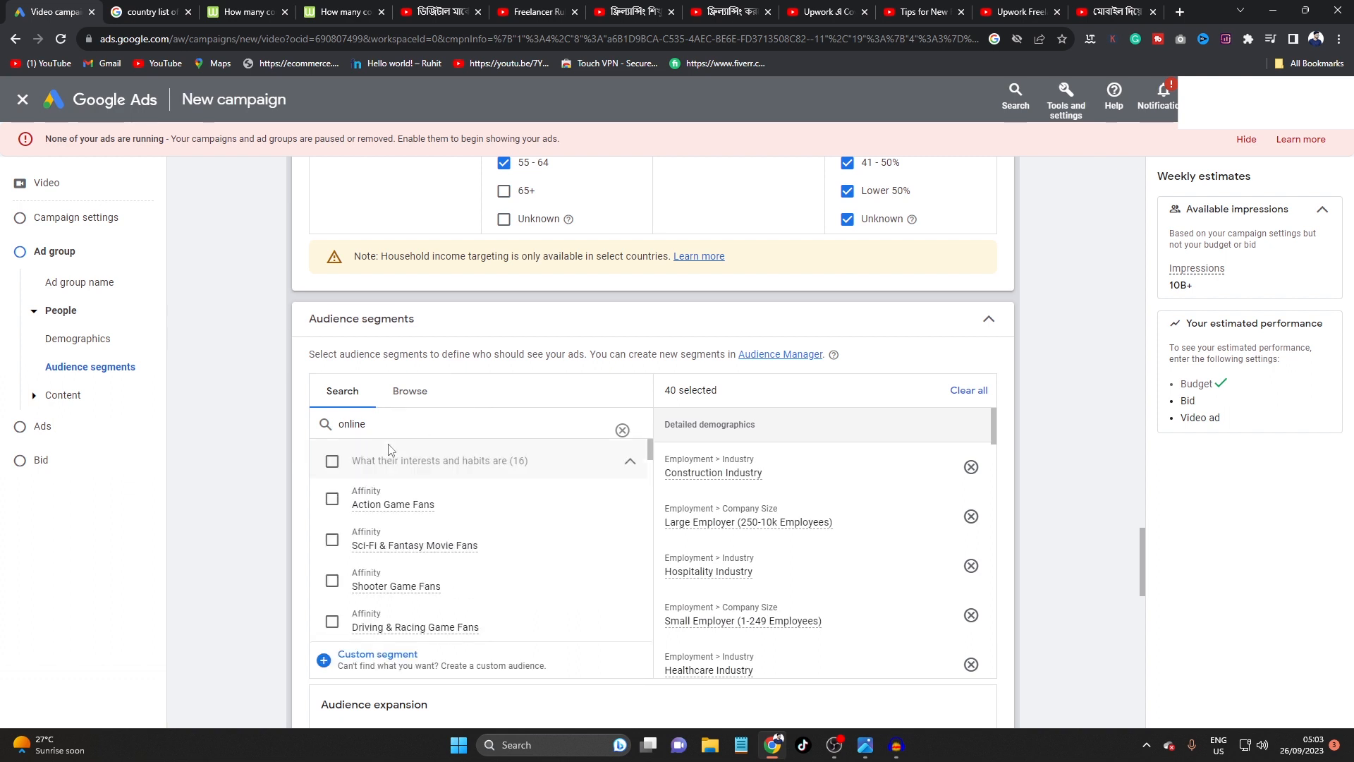
Step: Select the whole "What their interests and habits are" group in the "online" results, and search the audience segments for "income"
click(332, 460)
drag(371, 434, 342, 427)
key(BackSpace)
text(on)
key(BackSpace)
text(incom)
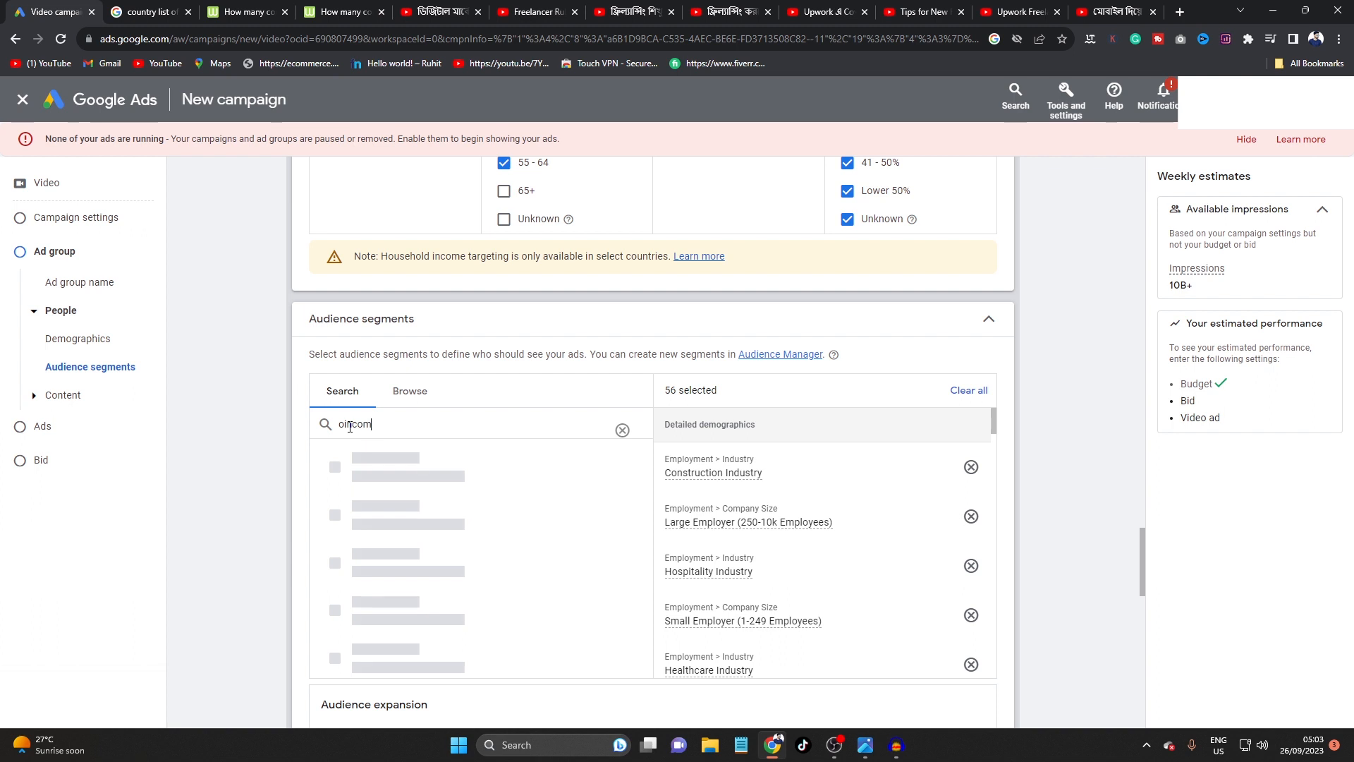
click(345, 429)
key(BackSpace)
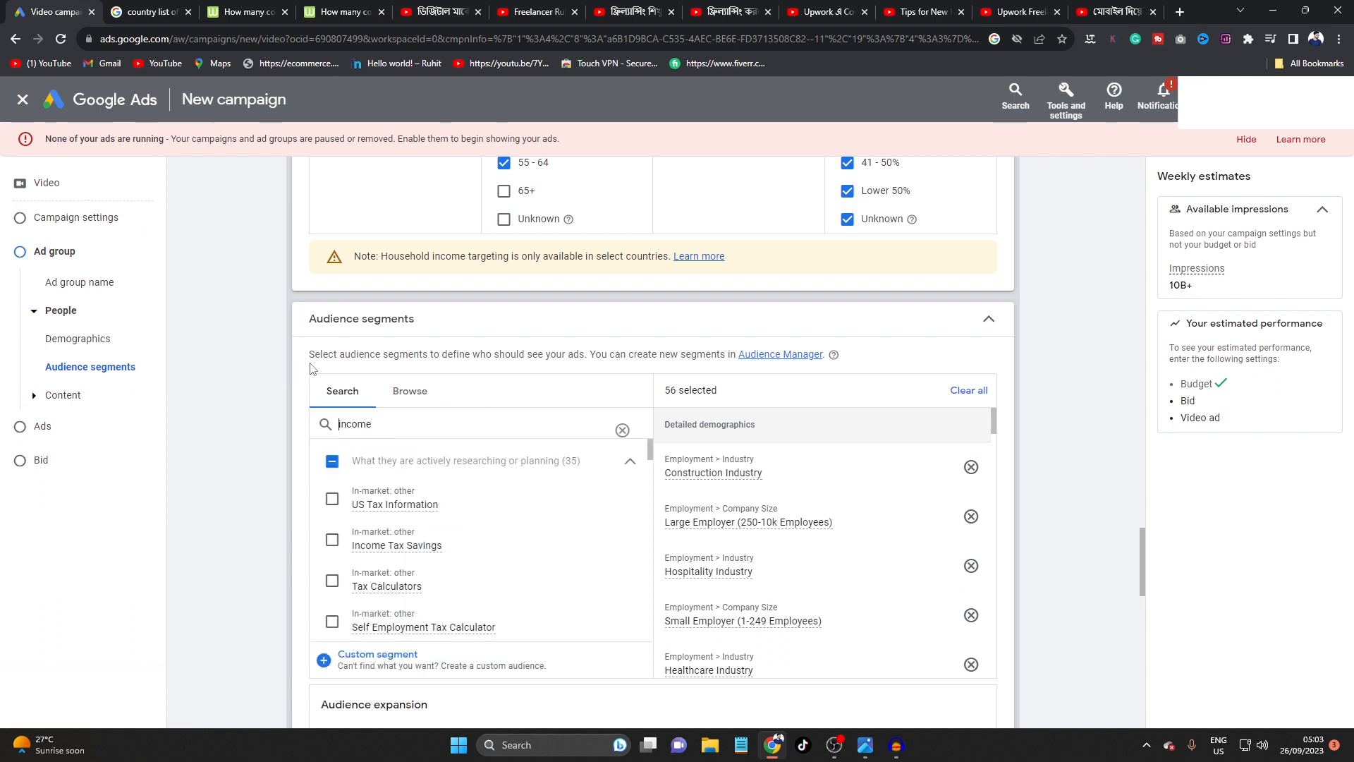
Step: In the income results, select all "What they are actively researching or planning" segments plus the Financial Industry, Homeowners and Renters demographics
click(332, 461)
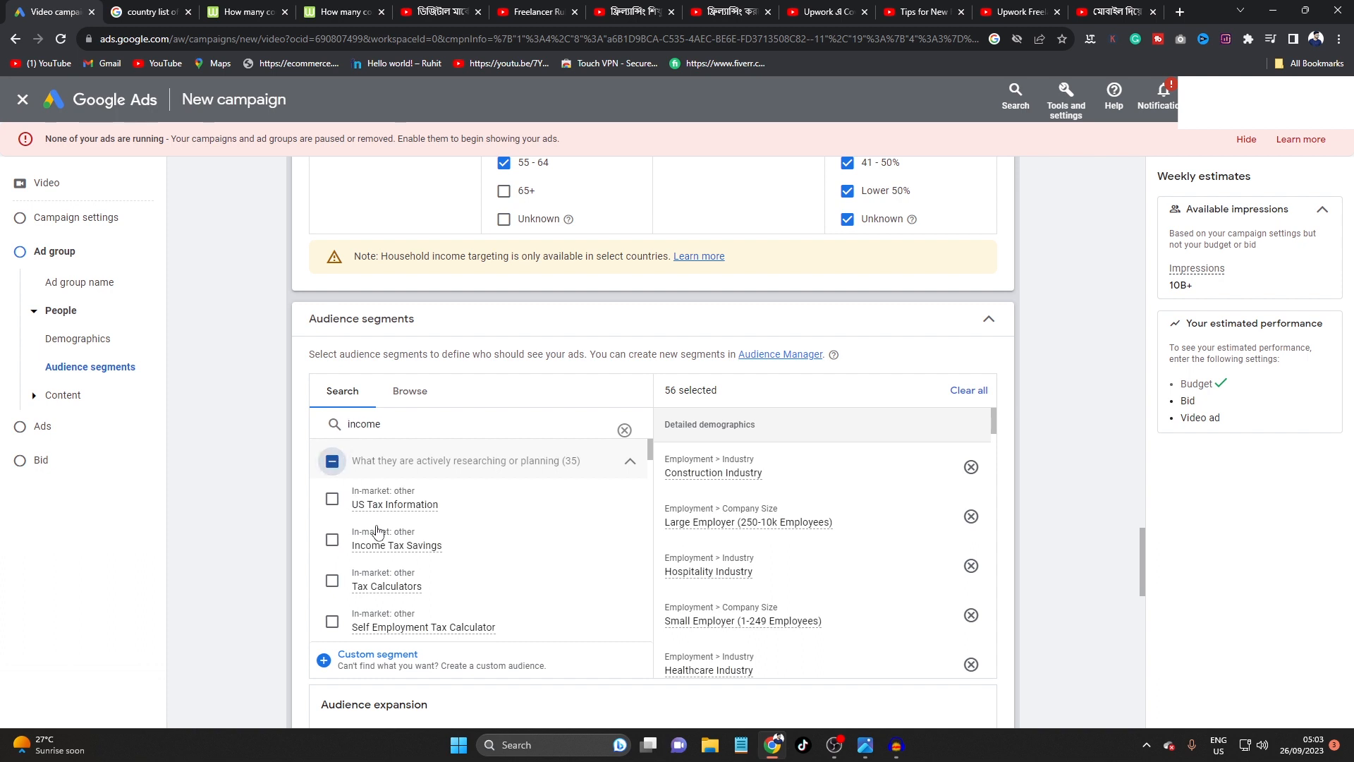
scroll(377, 538, down, 5)
scroll(367, 529, down, 10)
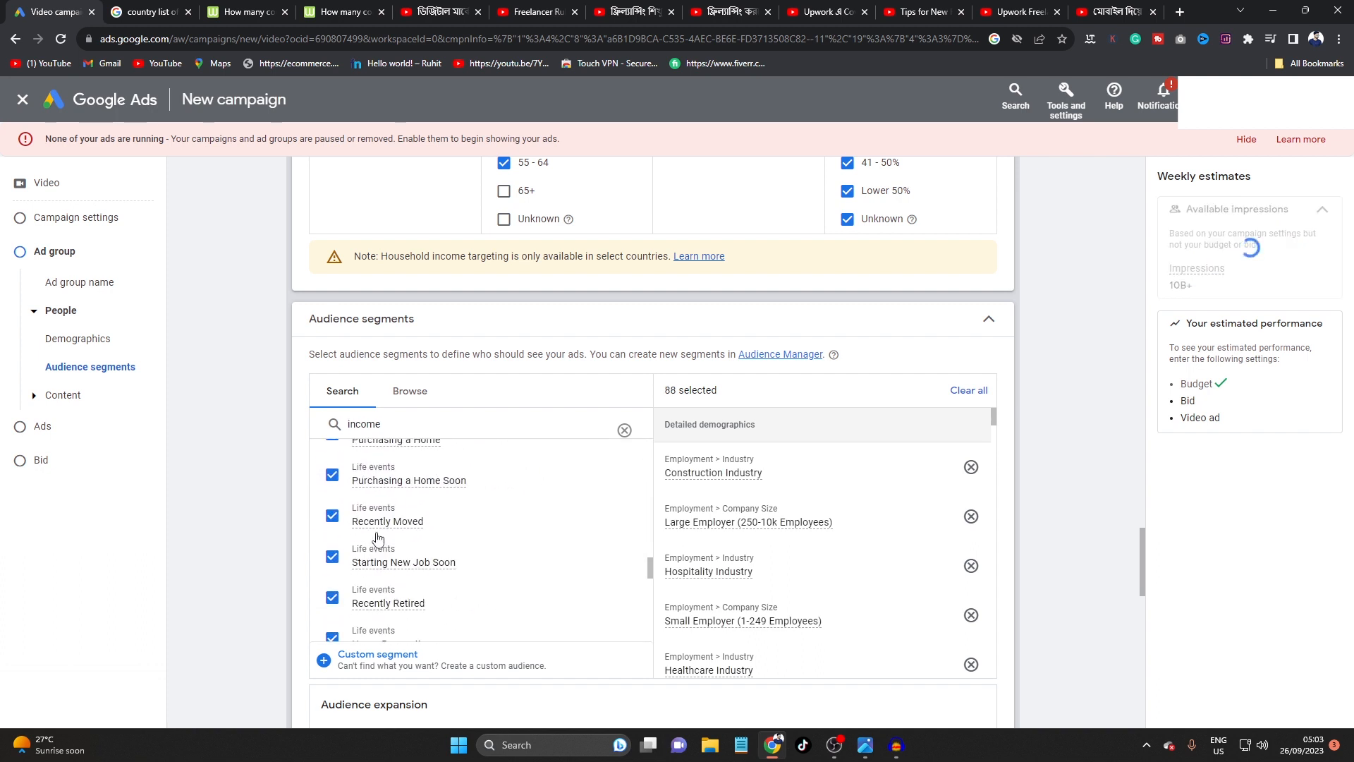
click(332, 517)
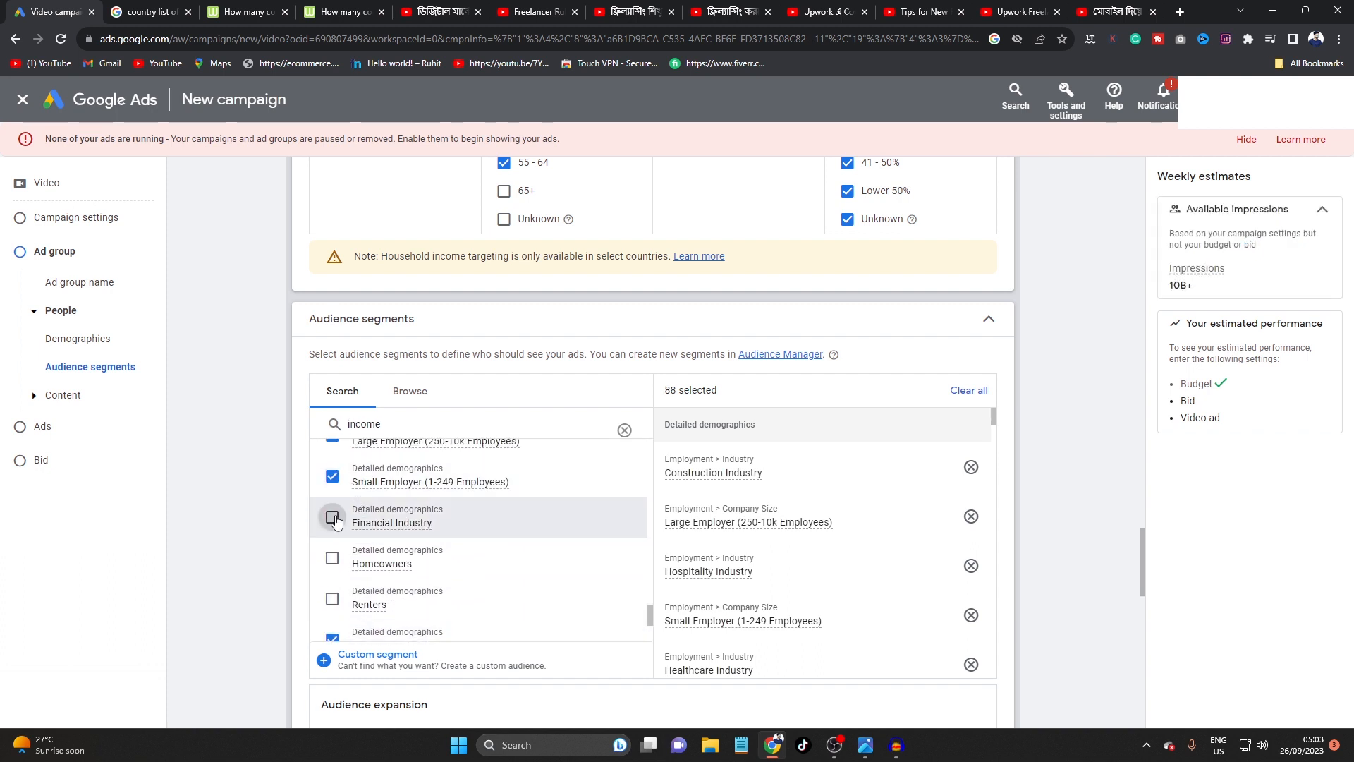
click(333, 558)
click(333, 599)
Step: Enable audience expansion to reach more people who are similar to the selected audiences
scroll(443, 604, down, 2)
scroll(443, 605, down, 5)
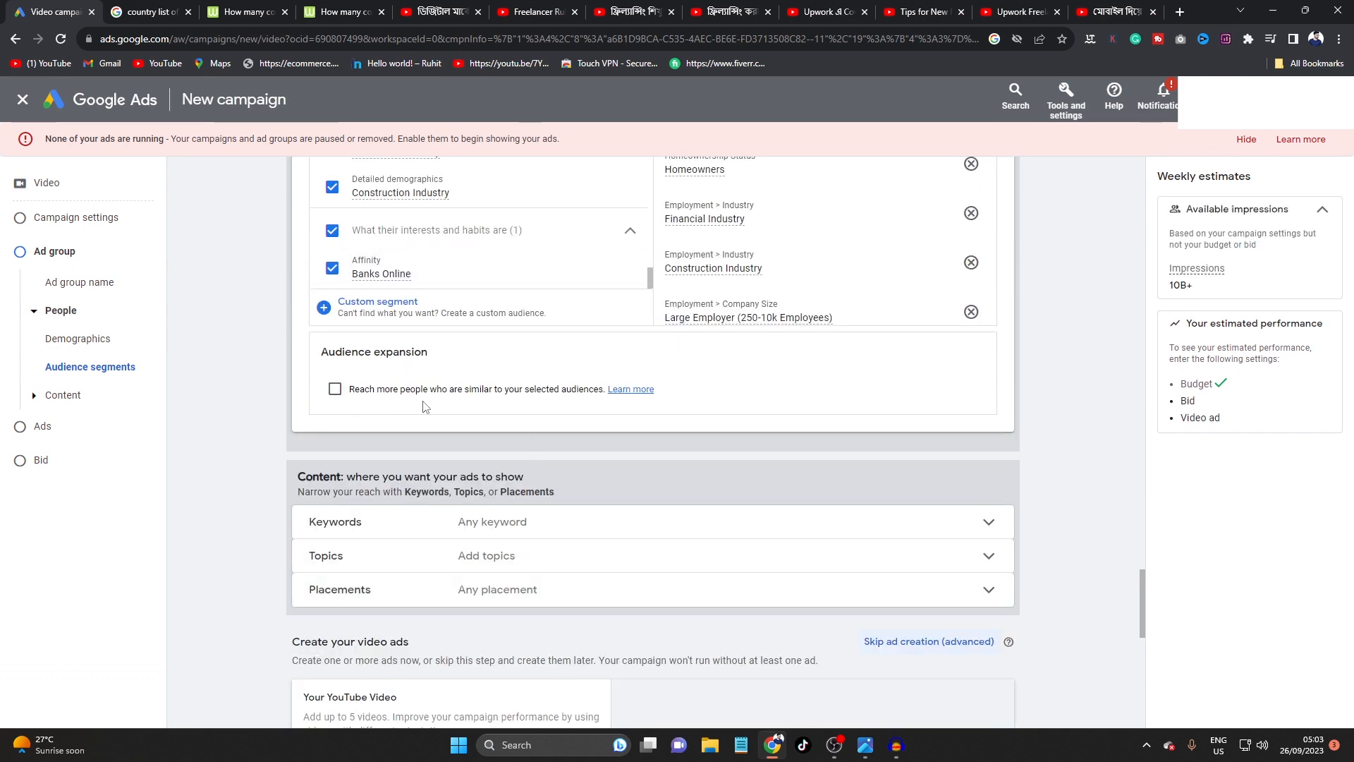
click(335, 389)
scroll(433, 418, down, 2)
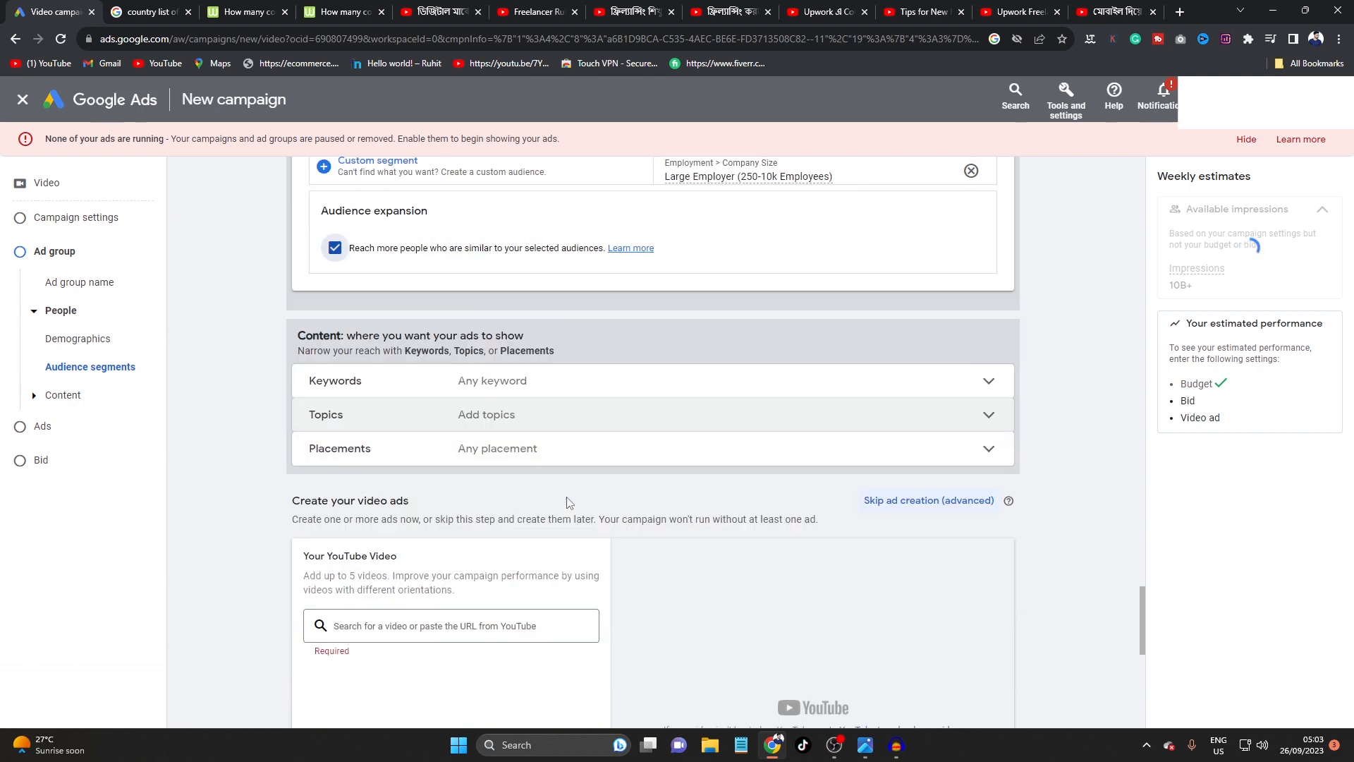
Step: Look over the Keywords, Topics and Placements content targeting options and leave each one unrestricted
click(430, 382)
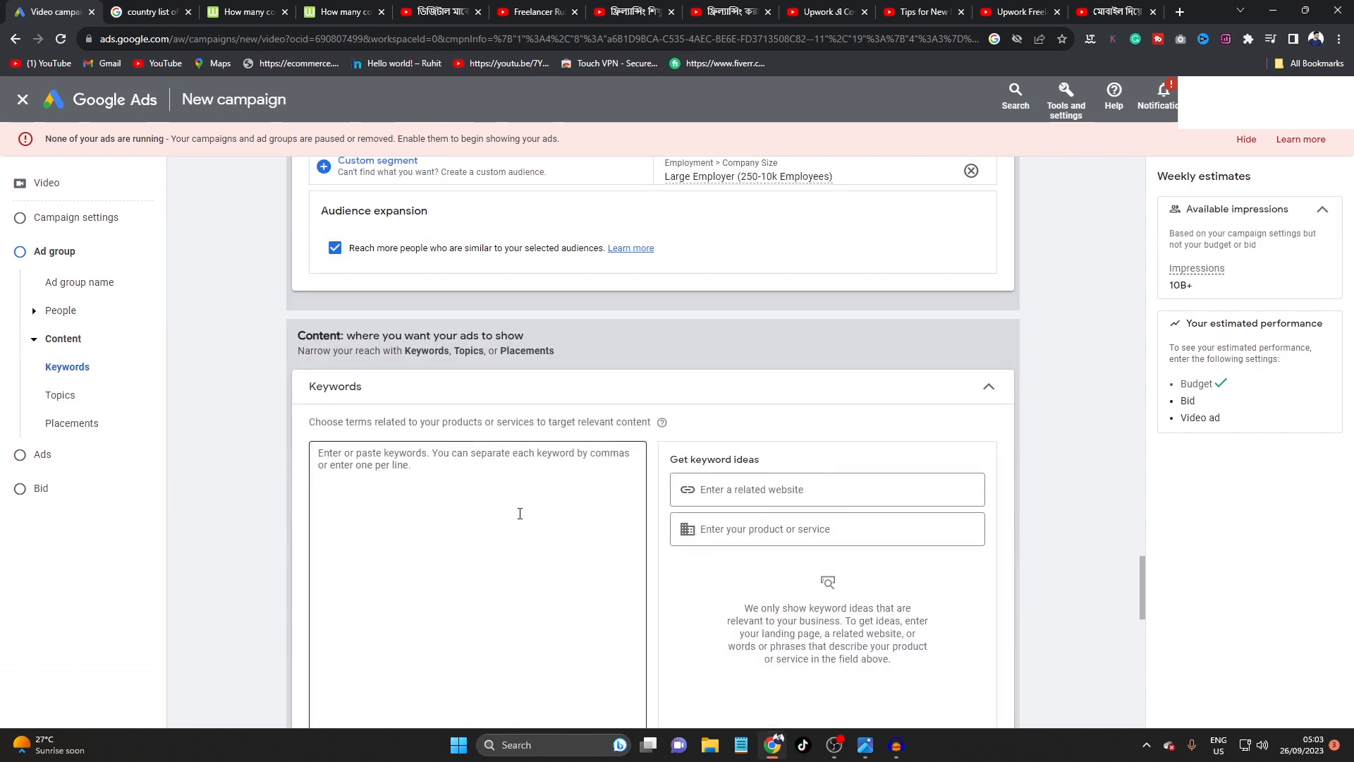
click(918, 390)
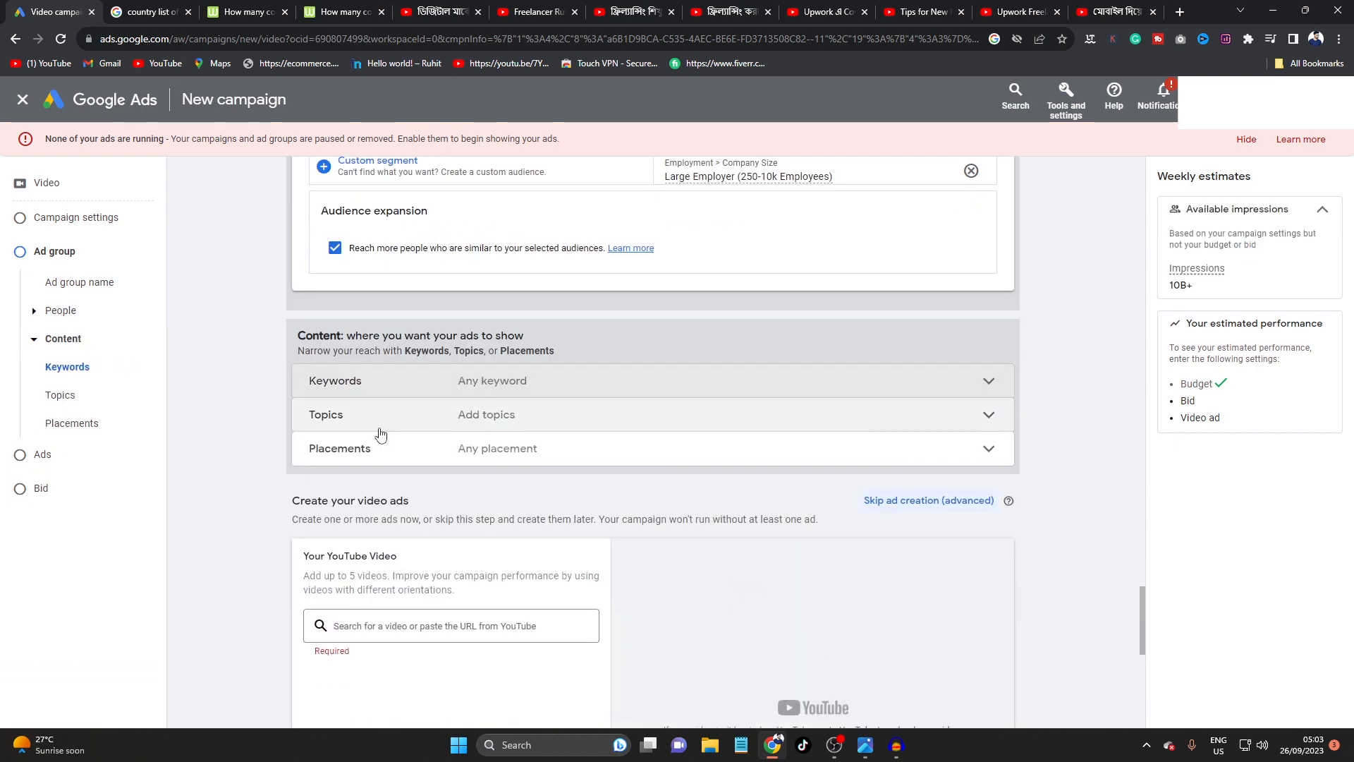
click(412, 425)
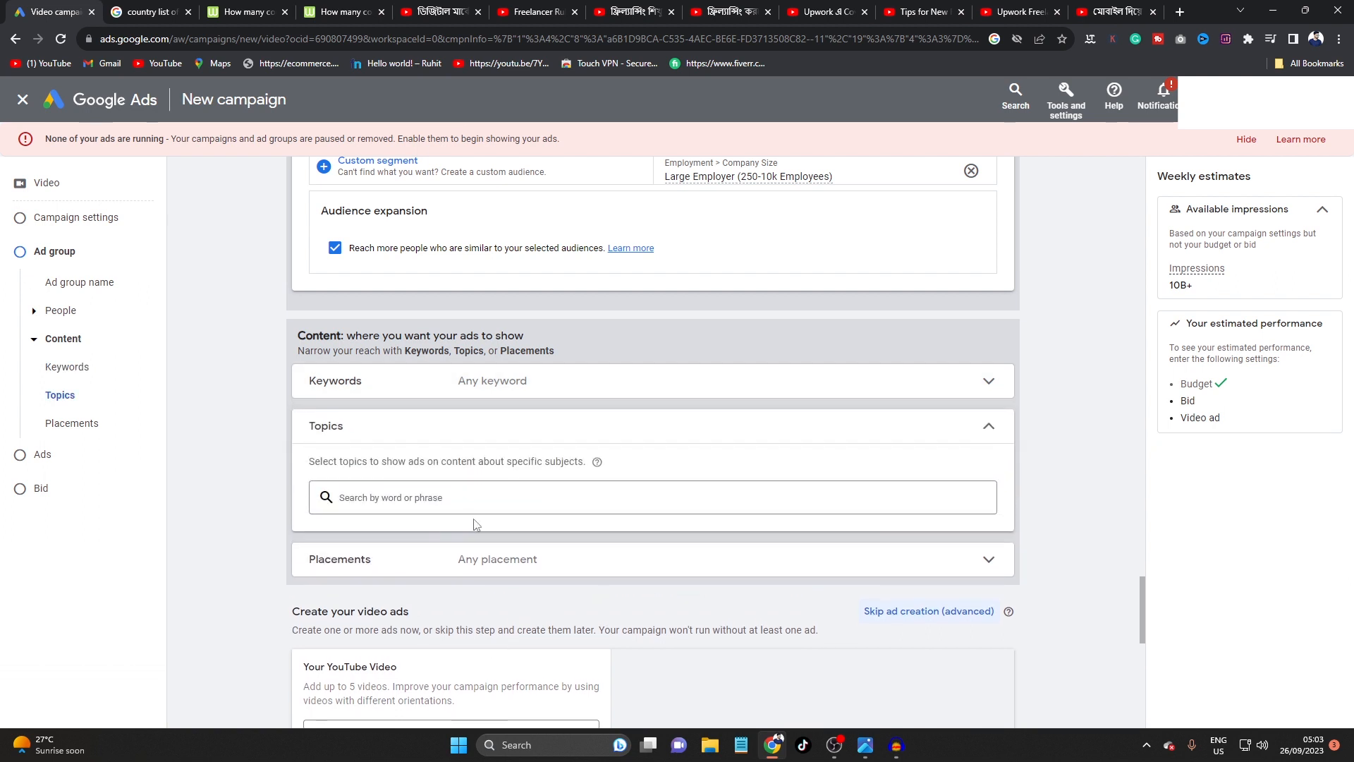
click(951, 443)
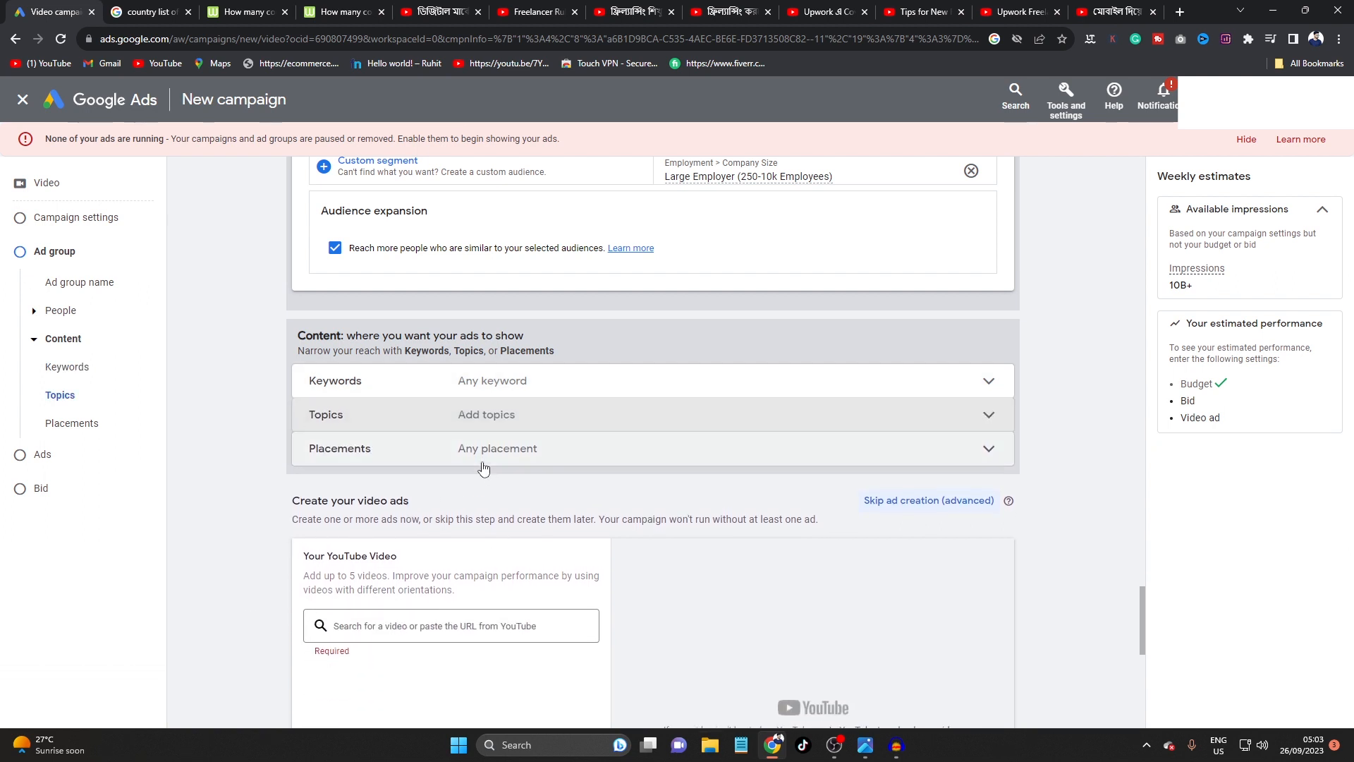
click(484, 460)
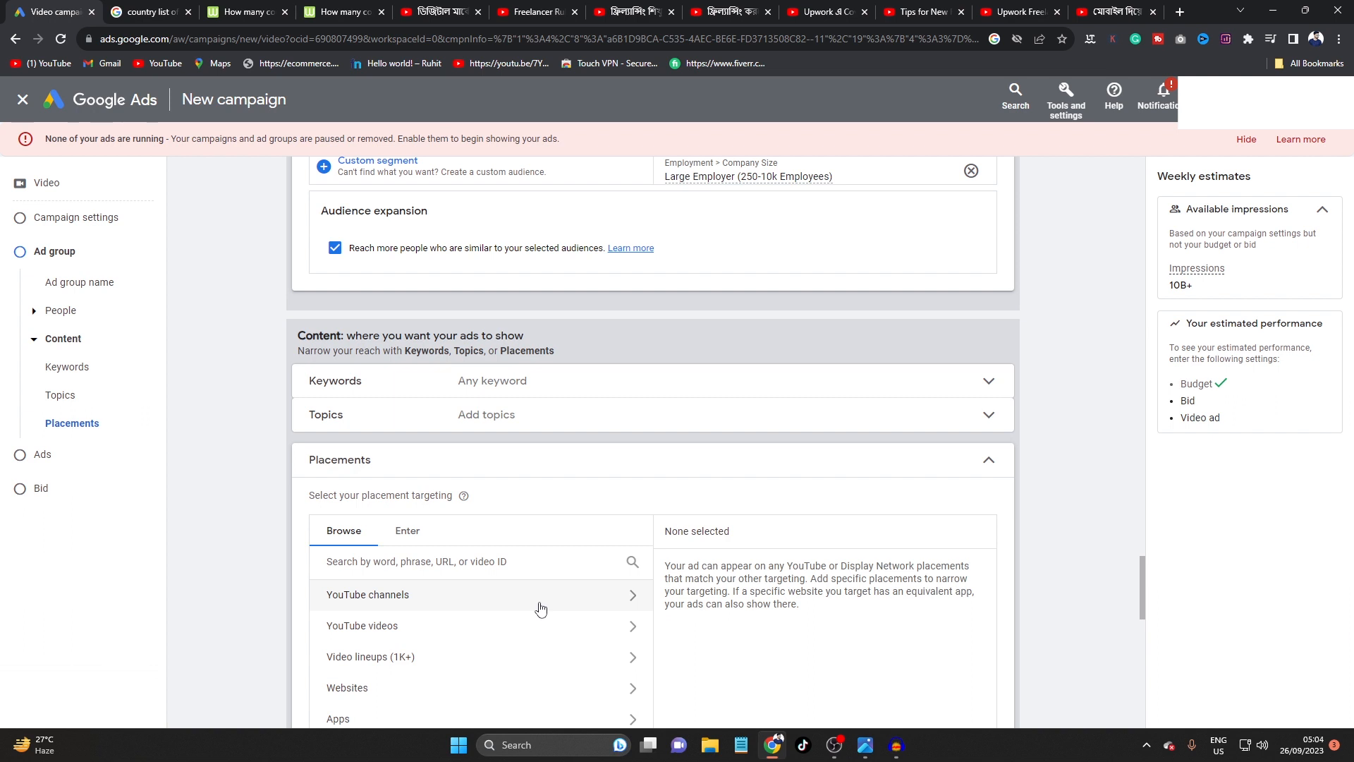
click(664, 475)
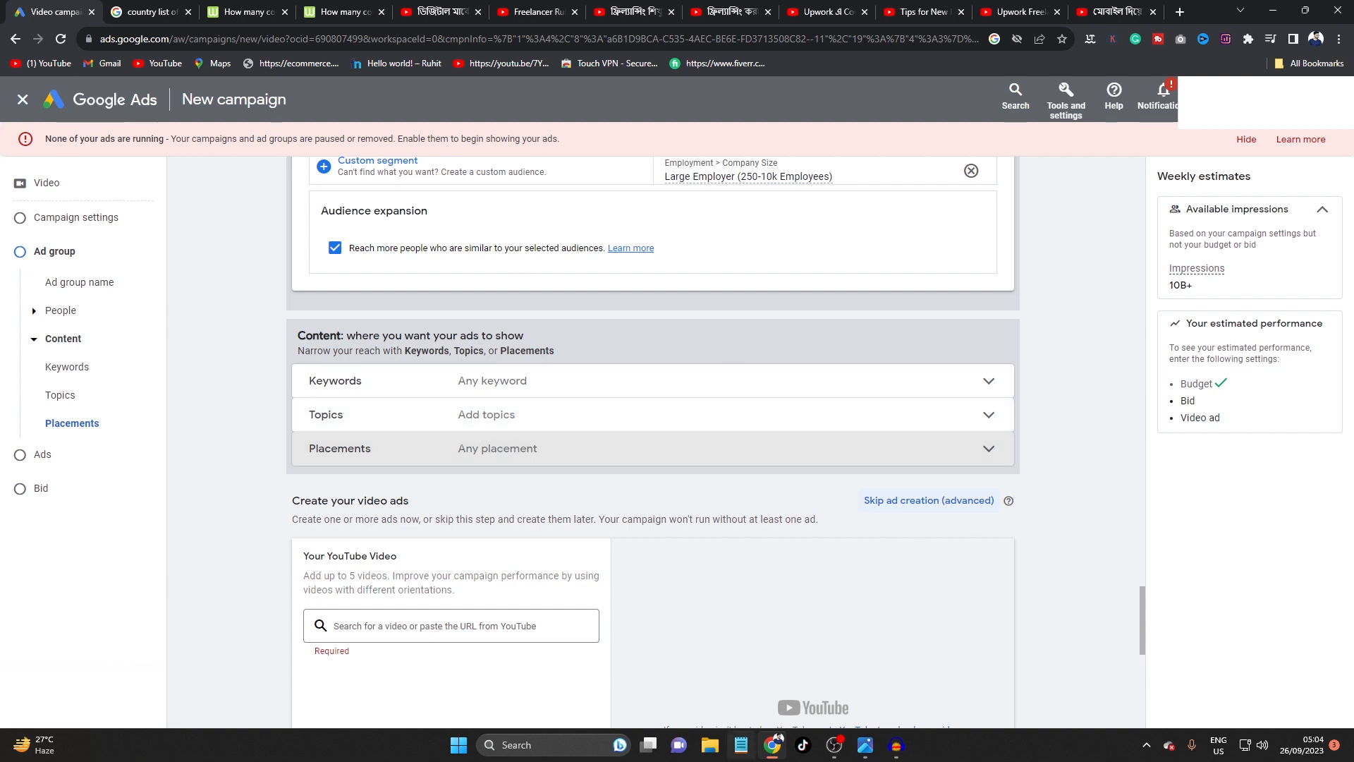
Step: Copy the URL of the digital marketing video from its YouTube tab and add it as the ad's YouTube video
scroll(465, 624, down, 2)
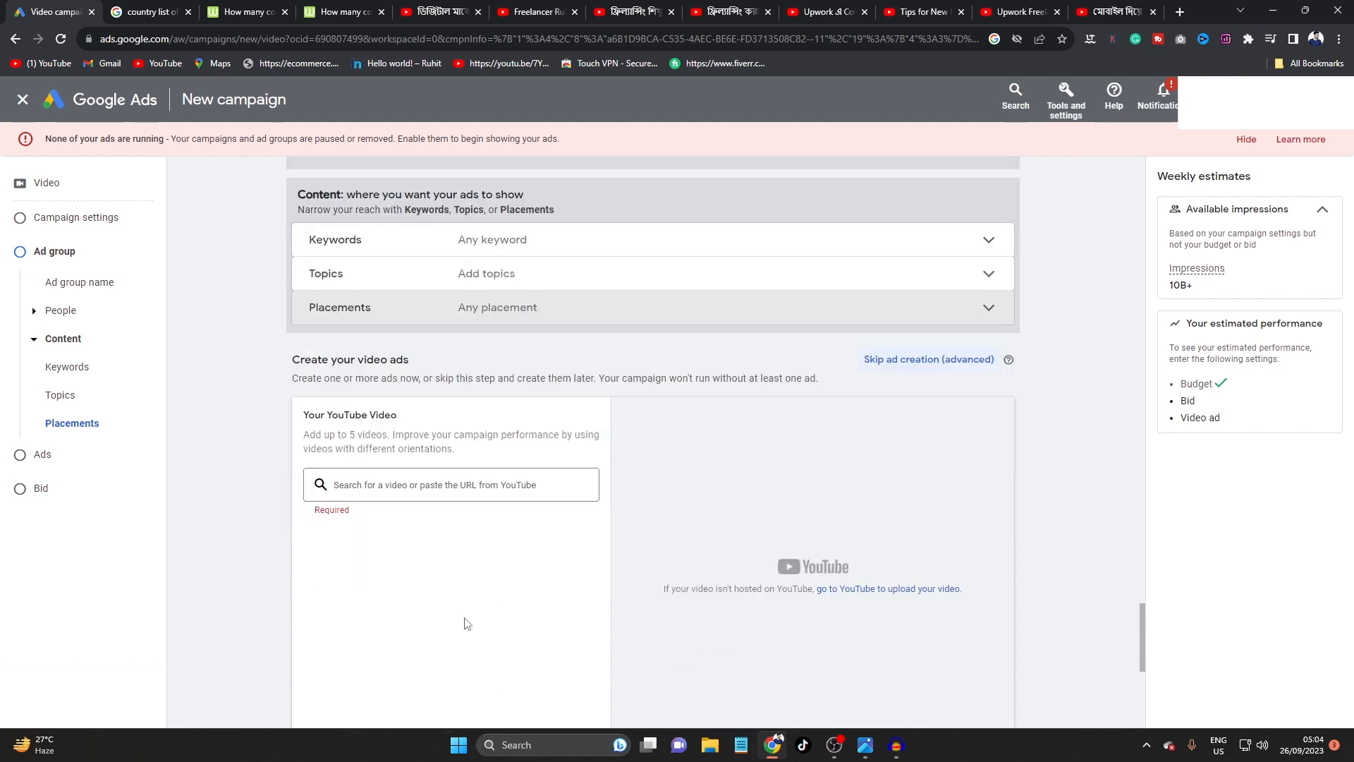
click(407, 488)
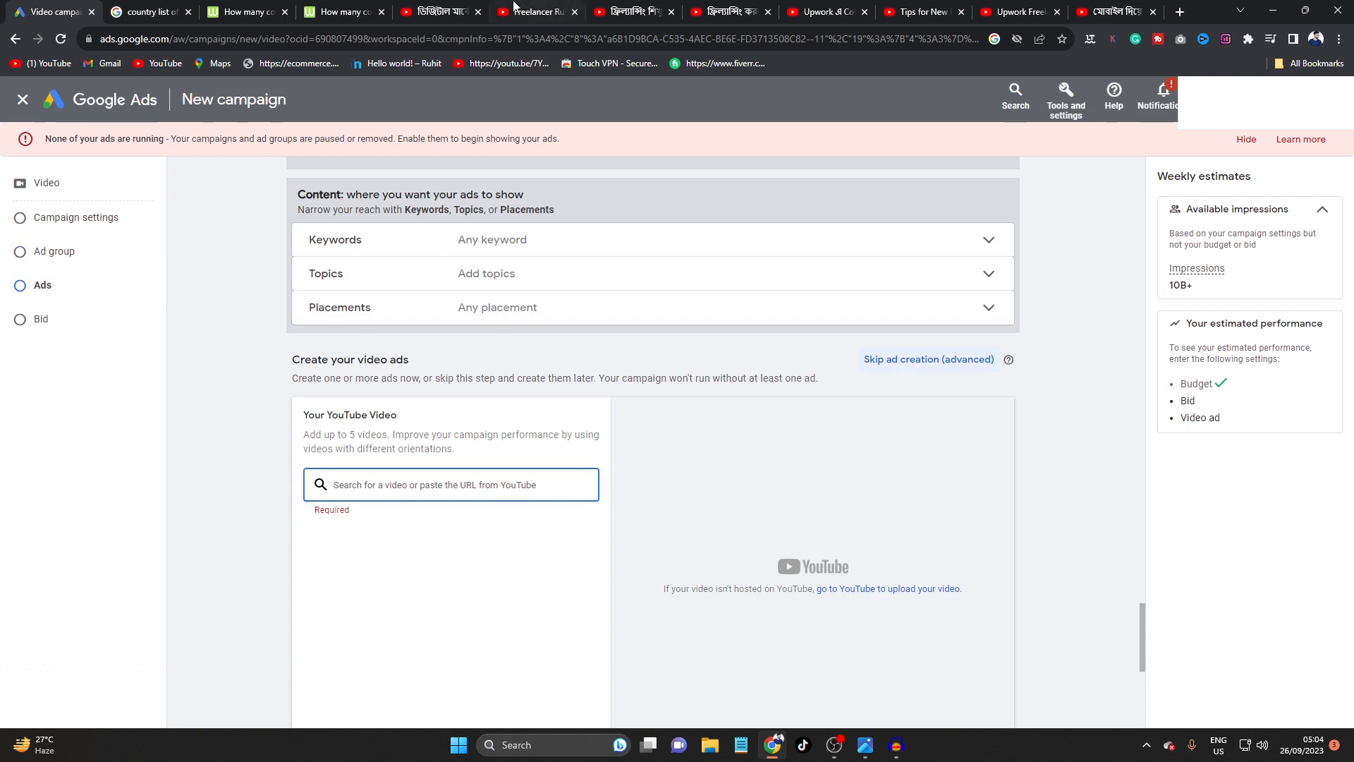
click(439, 7)
right_click(543, 258)
click(591, 311)
click(4, 5)
right_click(381, 492)
click(410, 384)
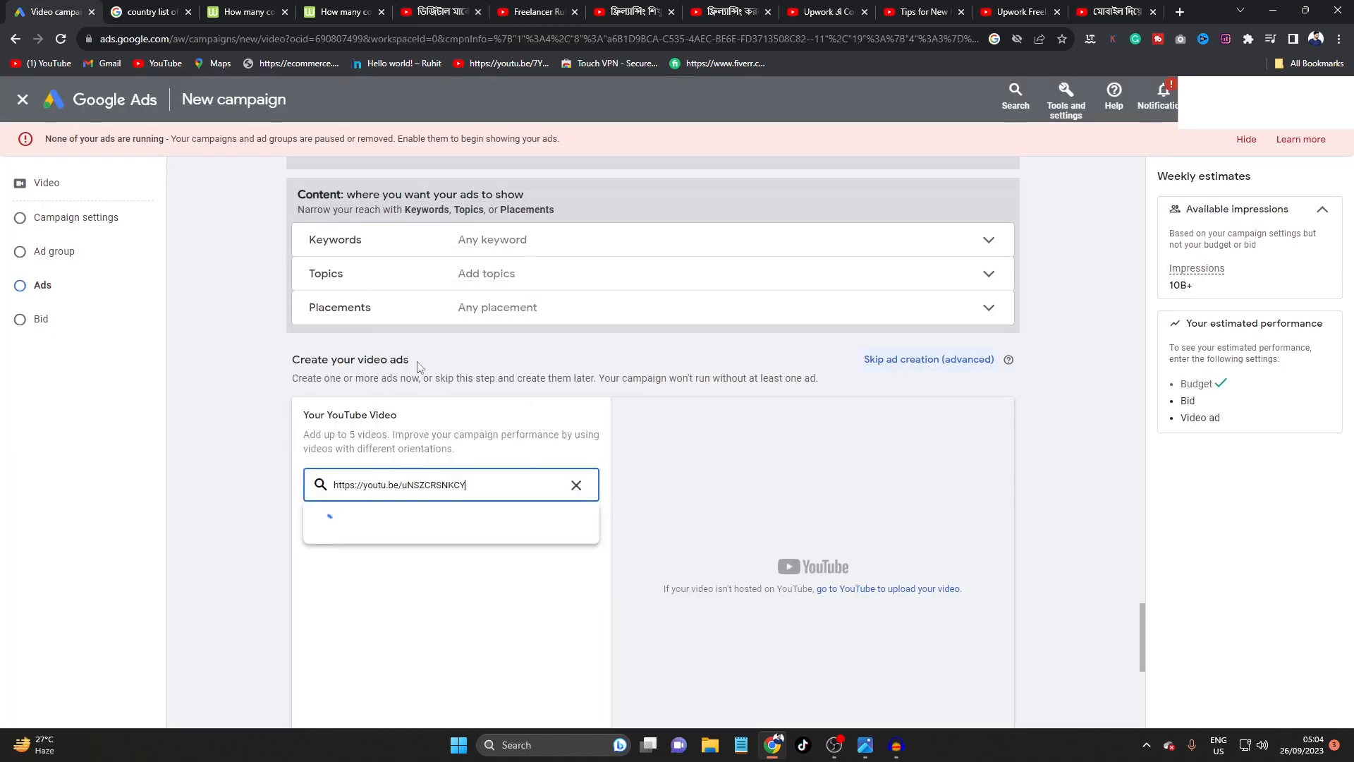
click(501, 526)
scroll(806, 481, down, 4)
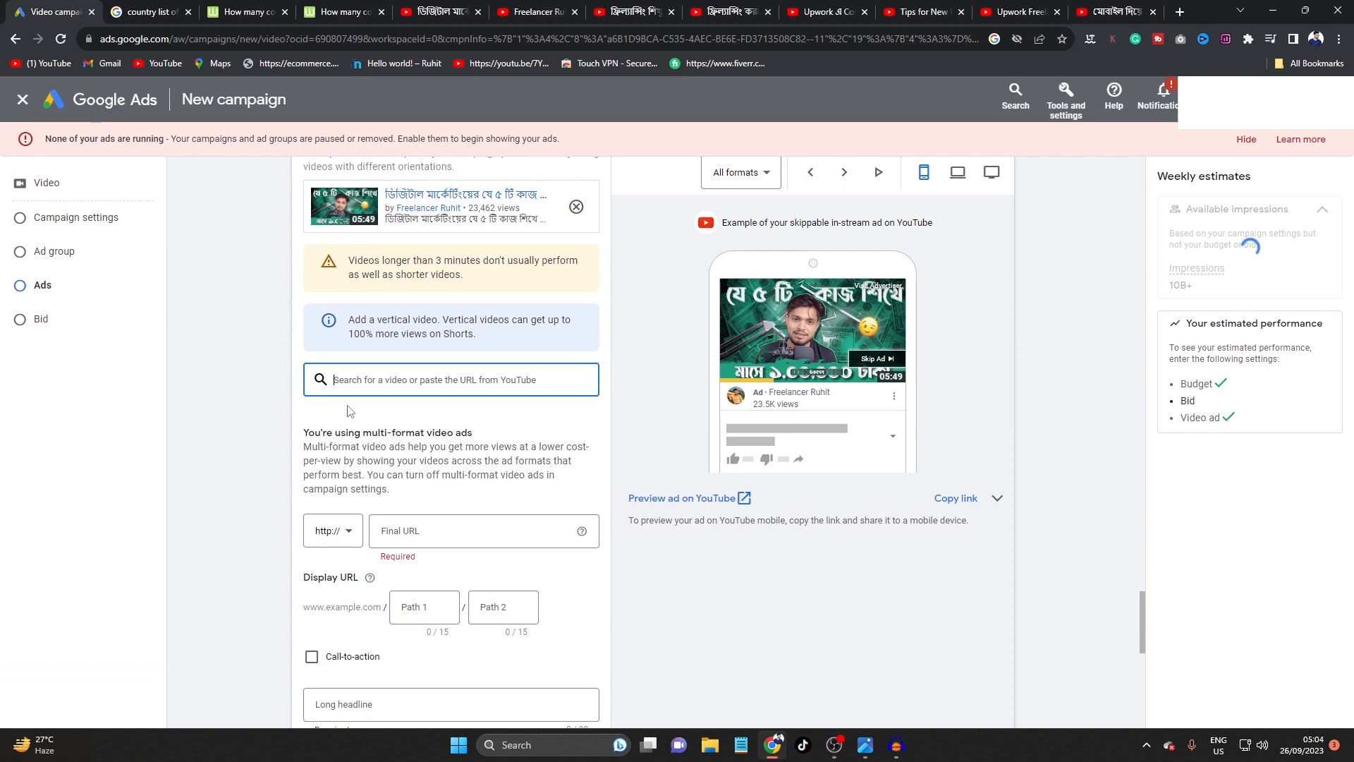
scroll(351, 411, down, 1)
click(337, 460)
click(344, 508)
right_click(427, 480)
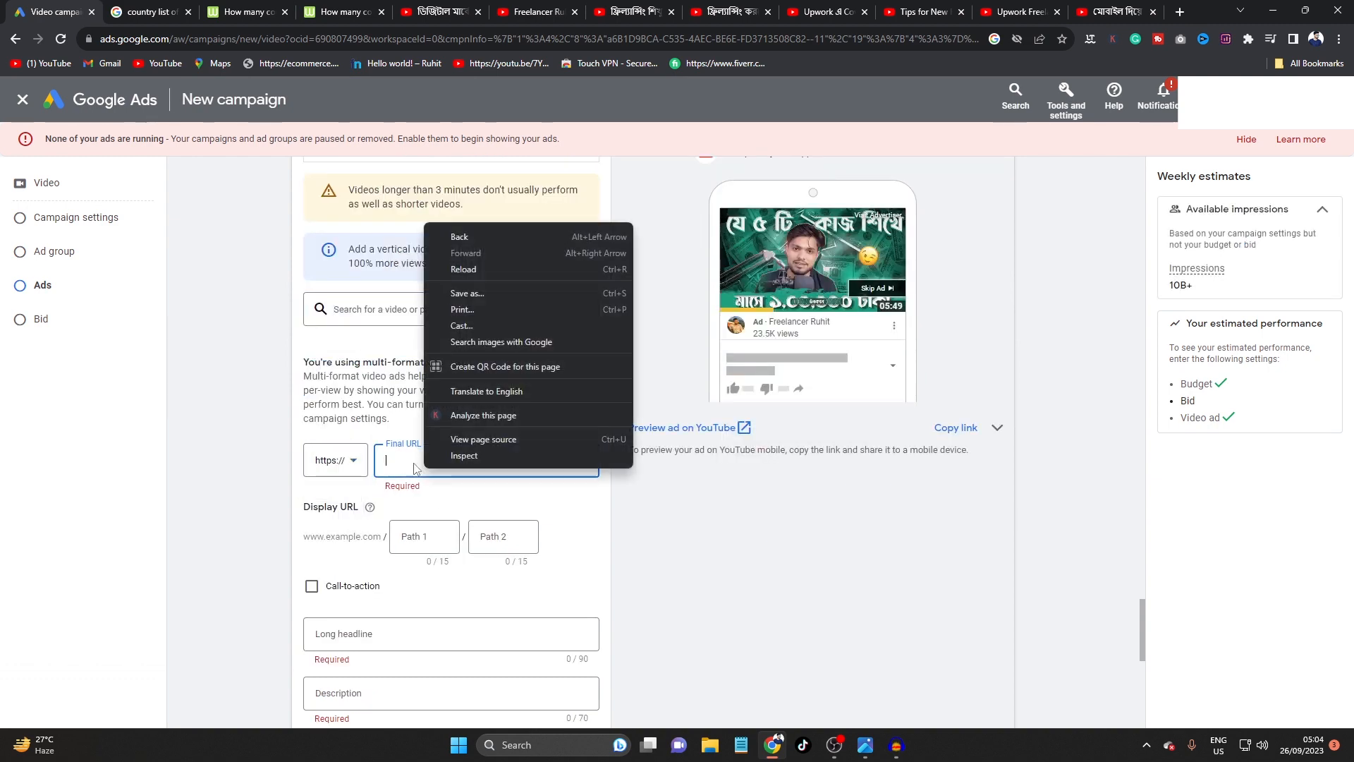
click(407, 462)
right_click(408, 462)
click(444, 574)
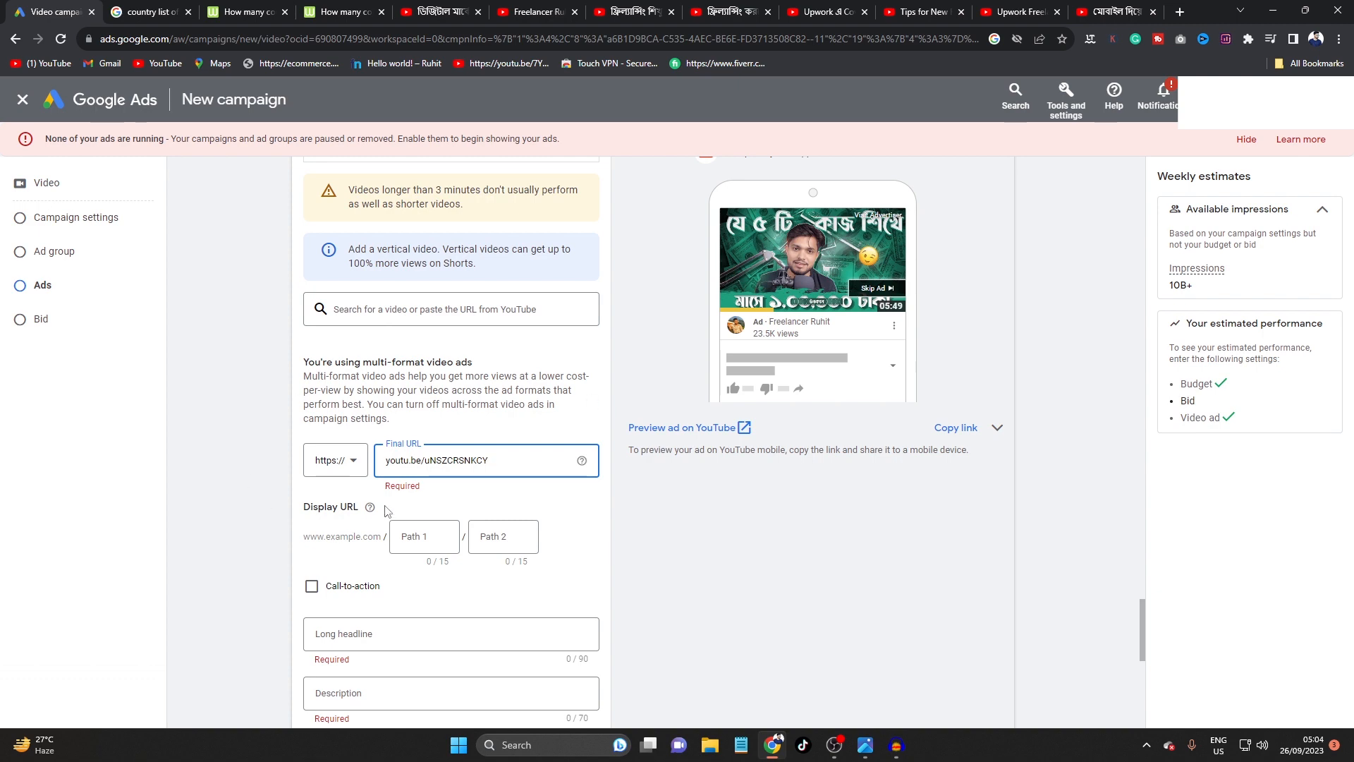
Step: Enter the YouTube channel's name as one lowercase word for the first path of the display URL
scroll(416, 402, down, 2)
click(414, 403)
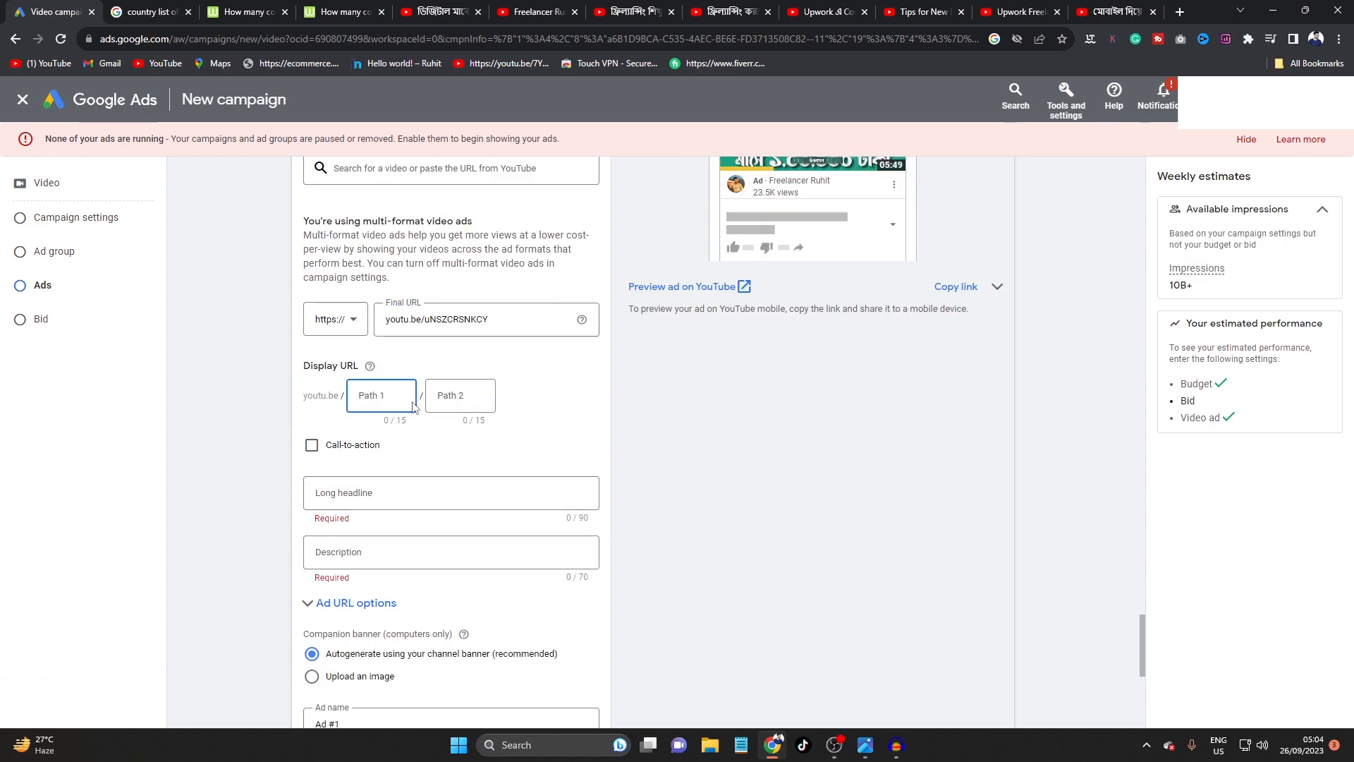
text(freelancerruhit)
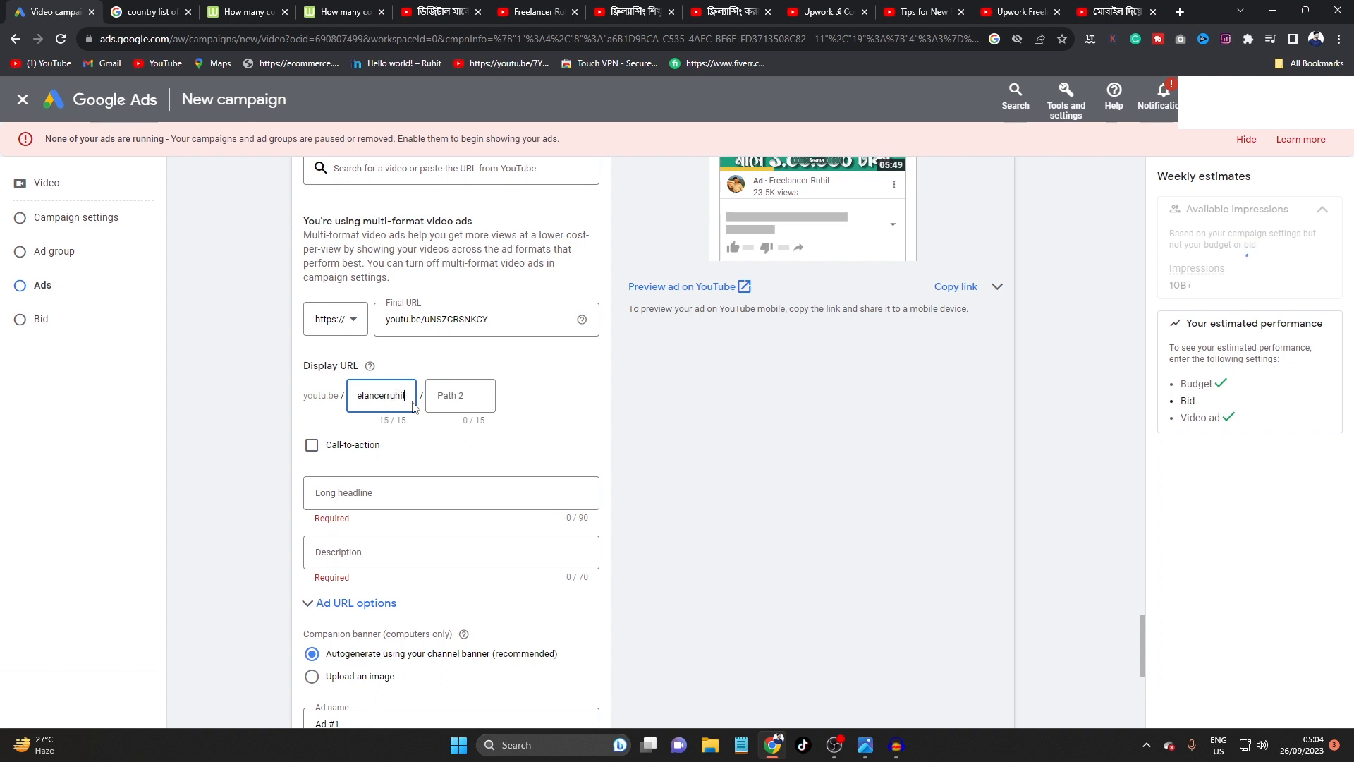
Step: Enable a call-to-action reading "Watch now" and give it the headline "Subscribe"
click(312, 444)
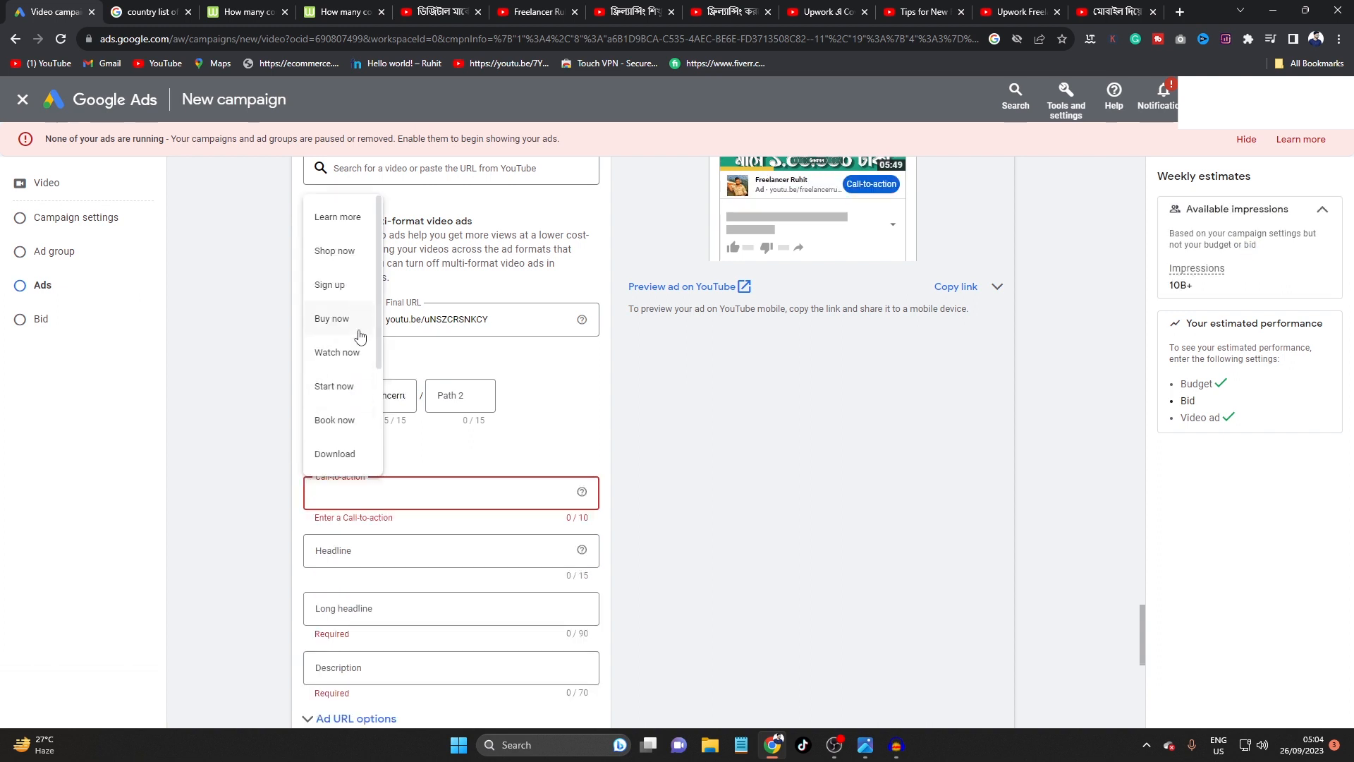
click(357, 352)
click(363, 403)
text(S)
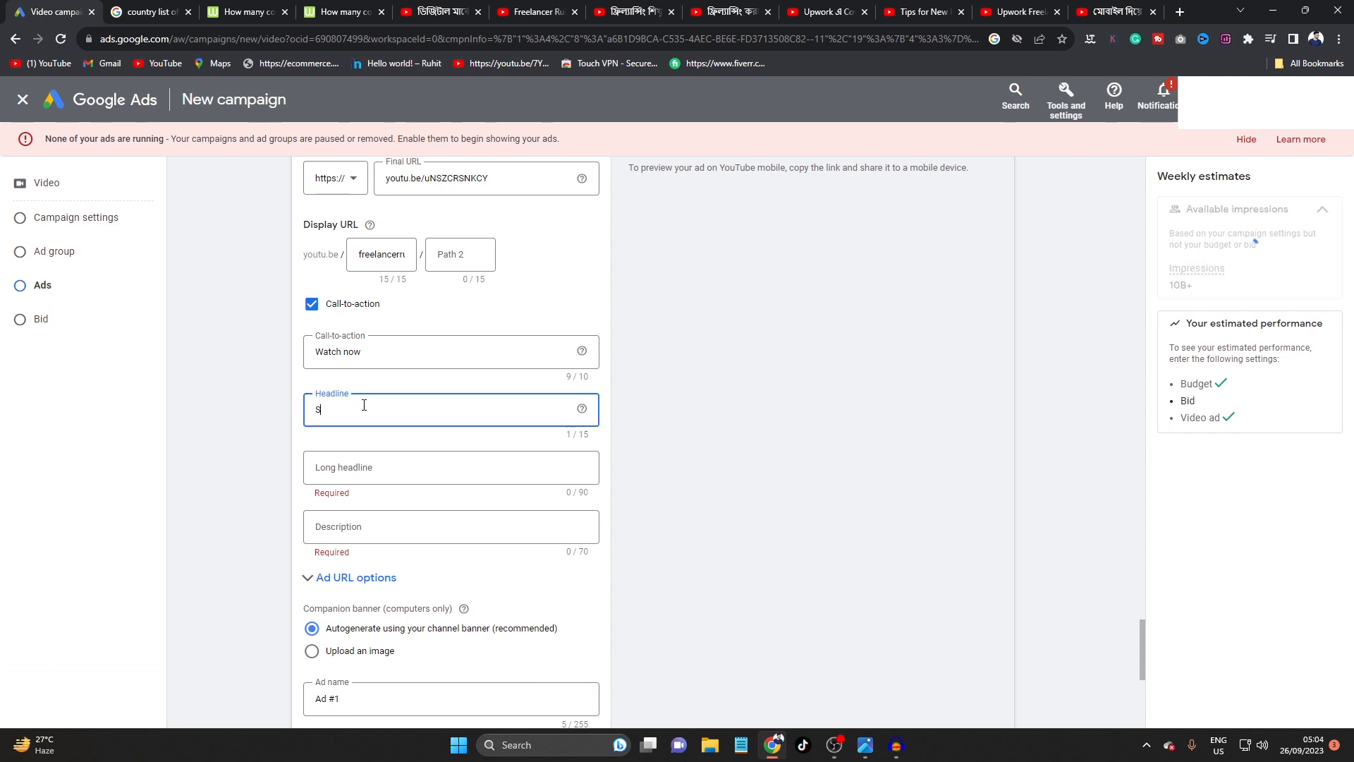
text(ubs)
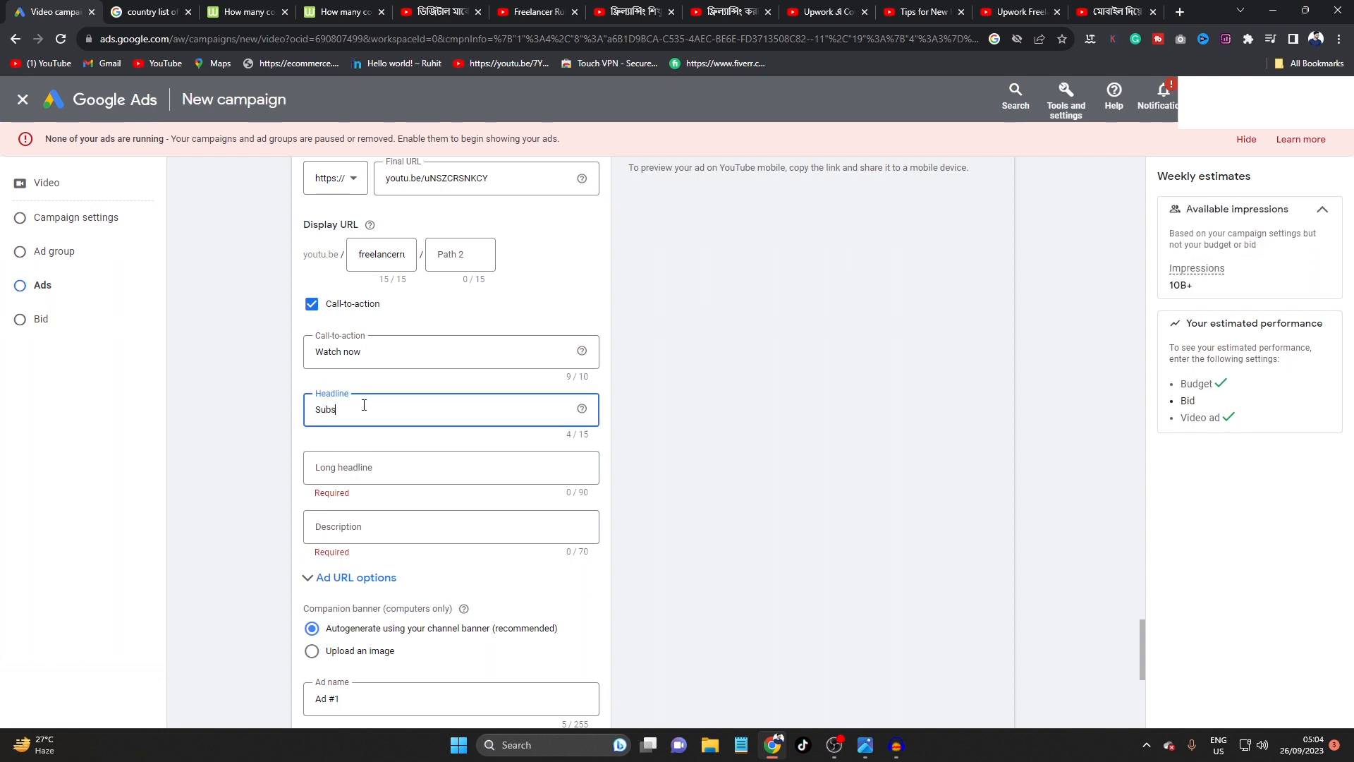
text(cribe)
Step: Set the ad's long headline to "subscribe now for details"
click(386, 468)
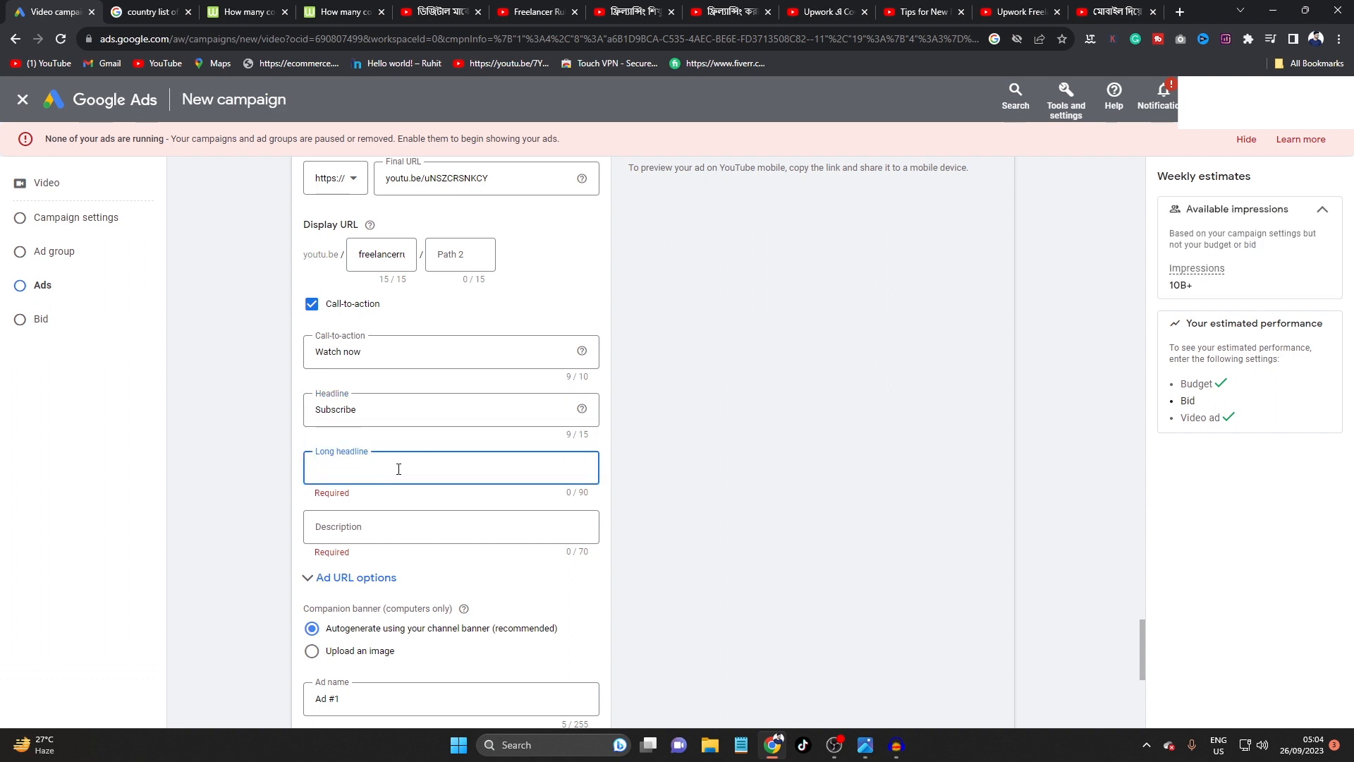
text(subs)
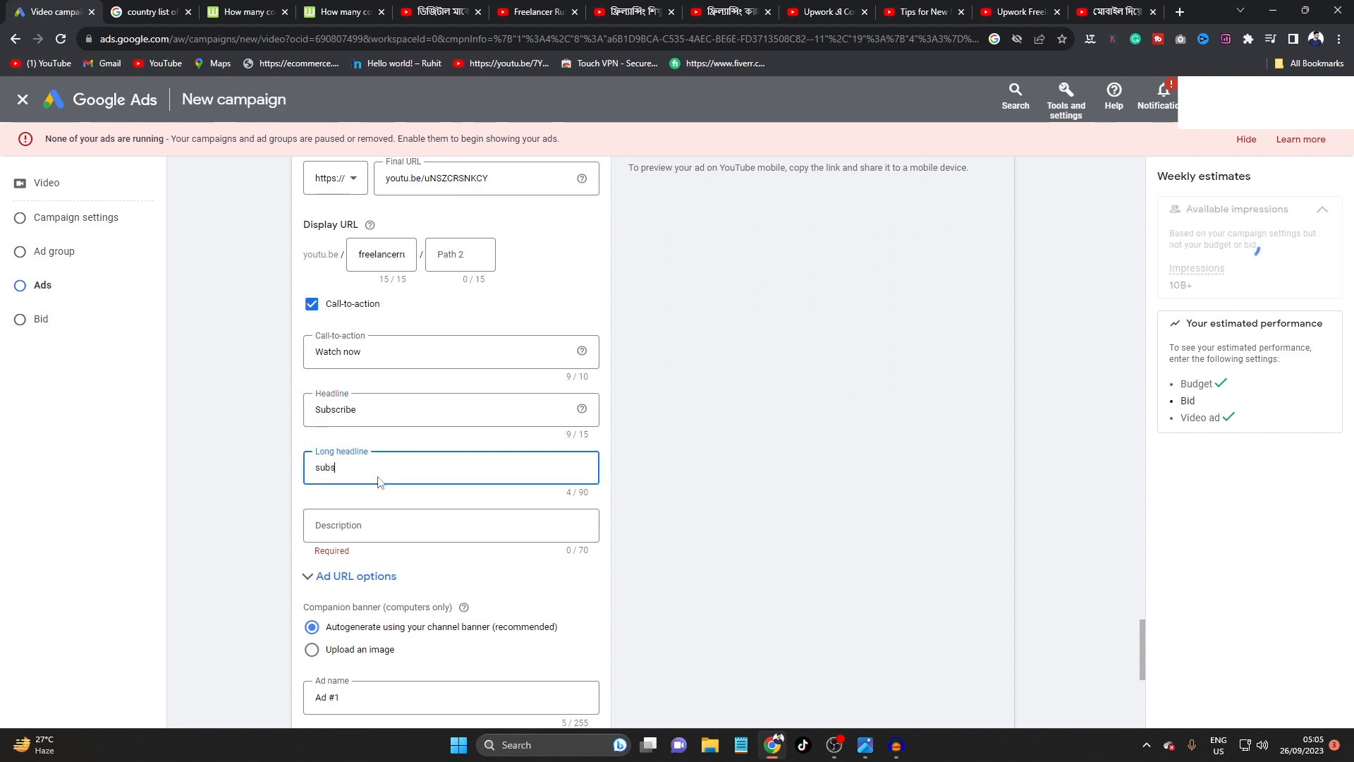
text(cribe now for )
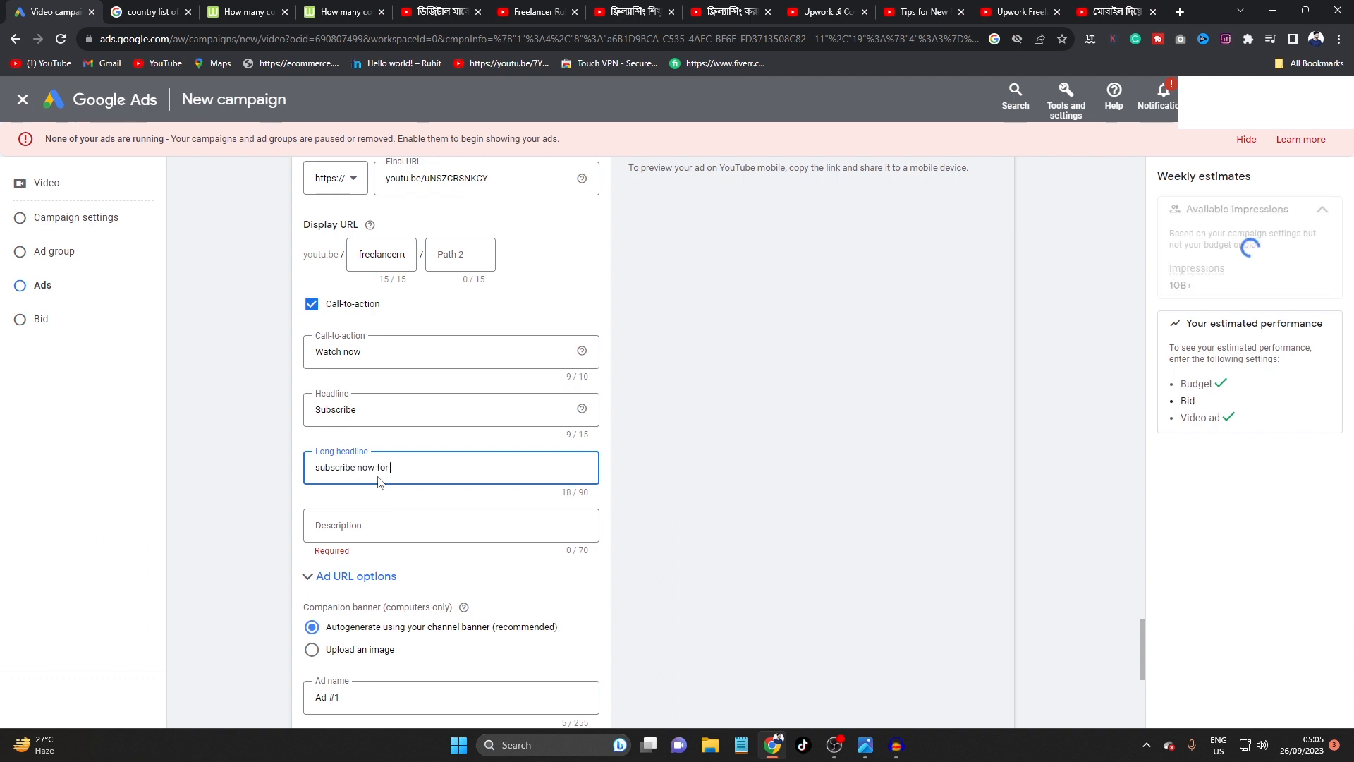
text(details)
Step: Copy the long headline text into the description and insert the channel name before "for details"
click(378, 529)
drag(455, 465, 339, 464)
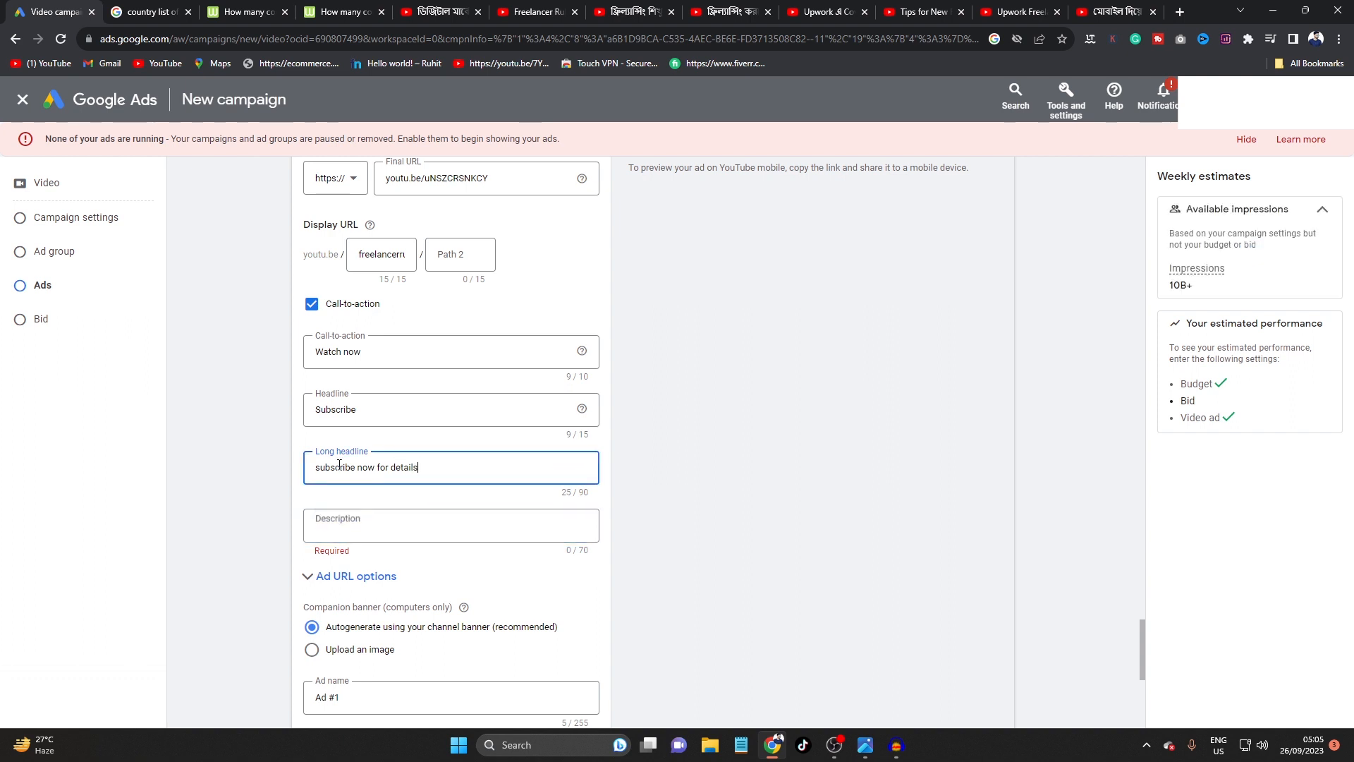
drag(448, 469, 318, 471)
right_click(347, 469)
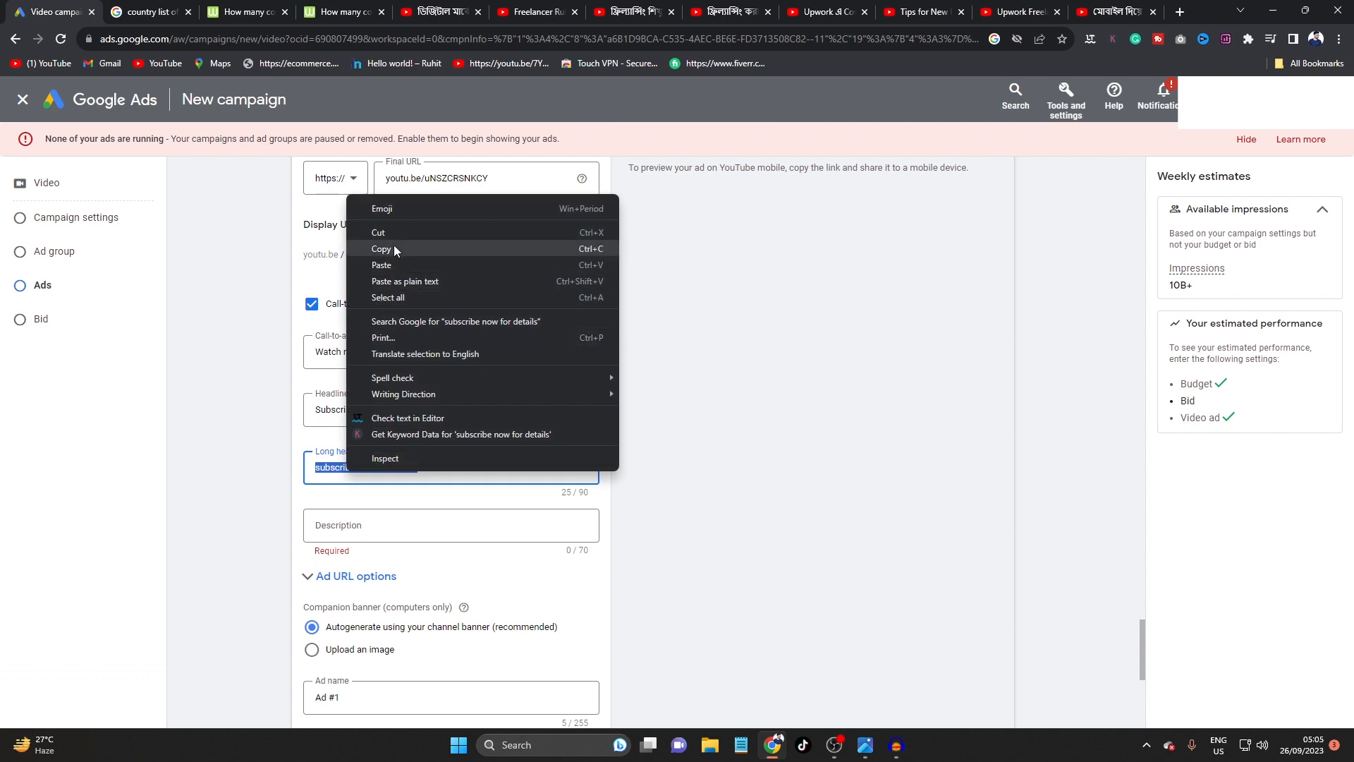
click(366, 248)
click(371, 524)
right_click(371, 524)
click(405, 405)
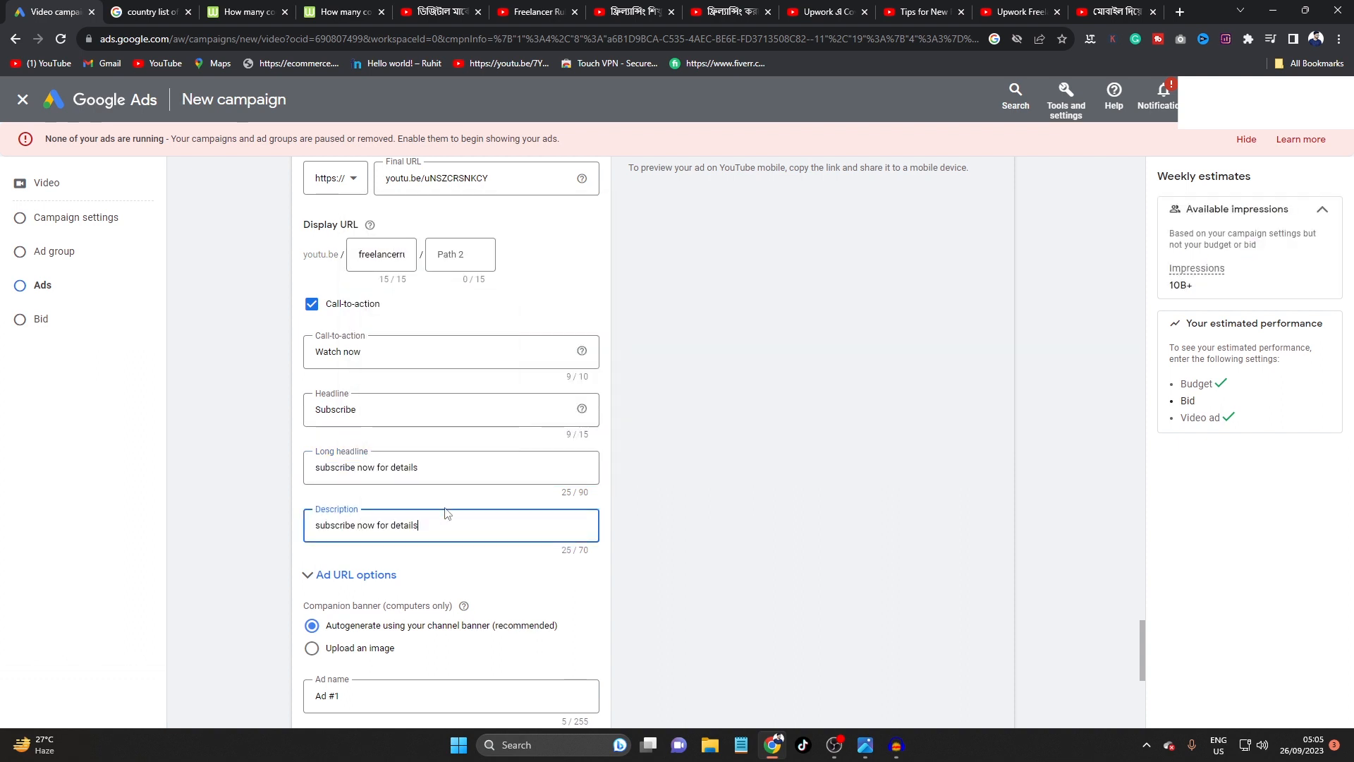
text(freelancer ruhit  f)
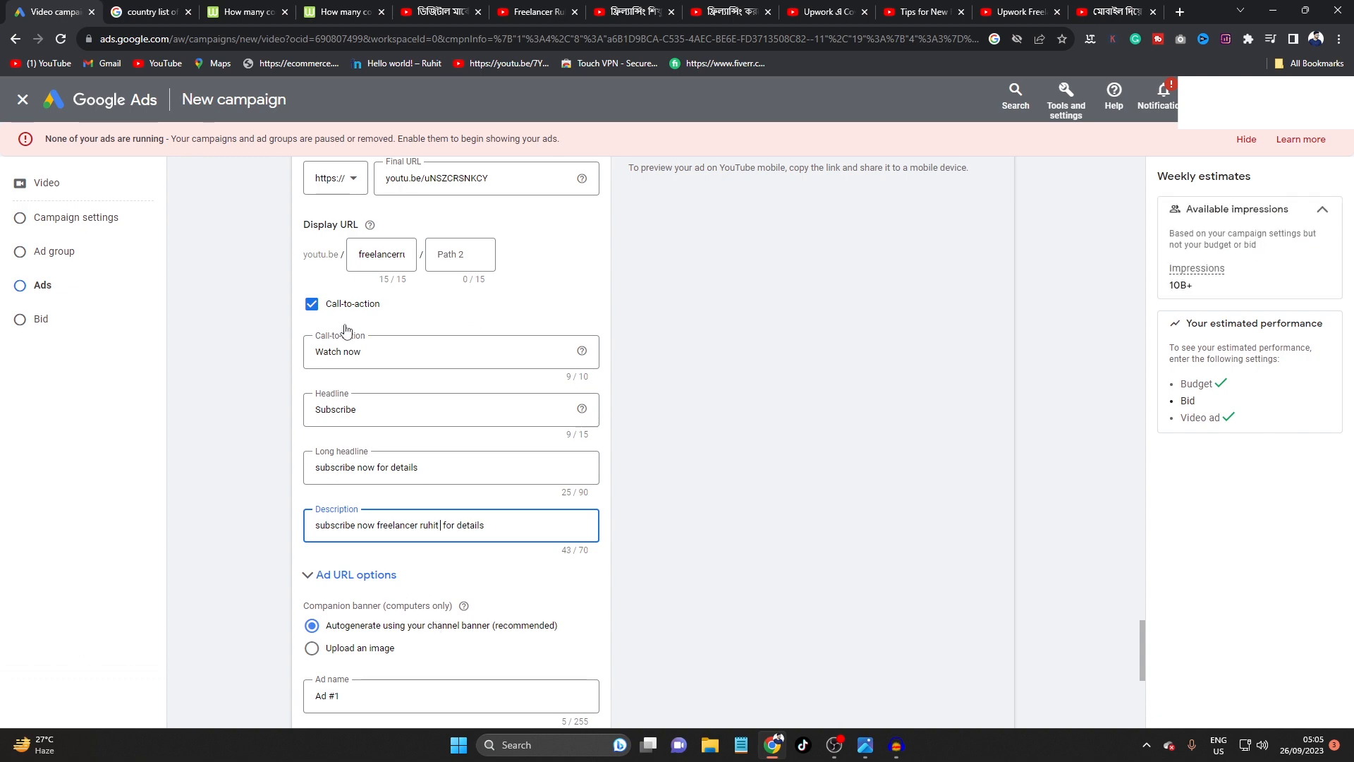
Step: Expand the Ad creation section to review the responsive video ad, and view the bid settings below it
scroll(415, 575, down, 1)
scroll(379, 570, down, 2)
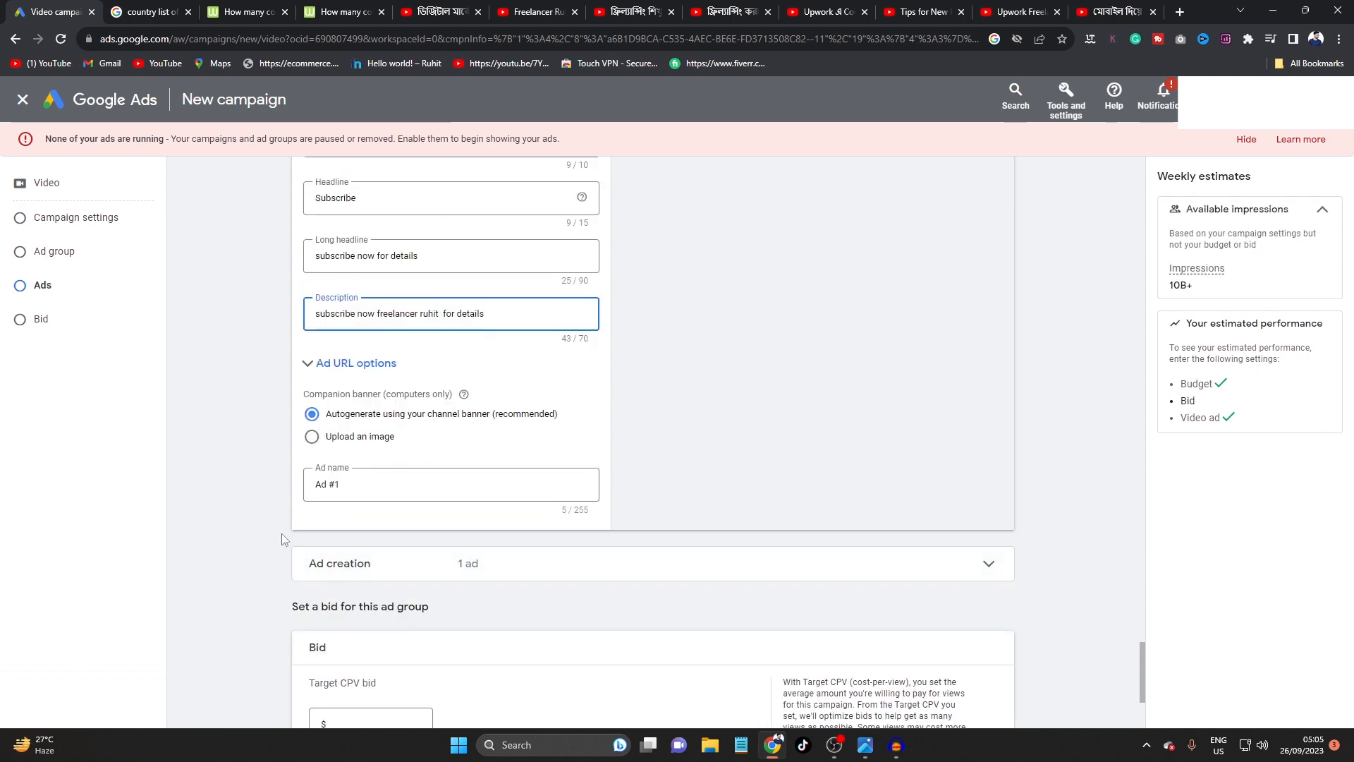
scroll(384, 445, down, 3)
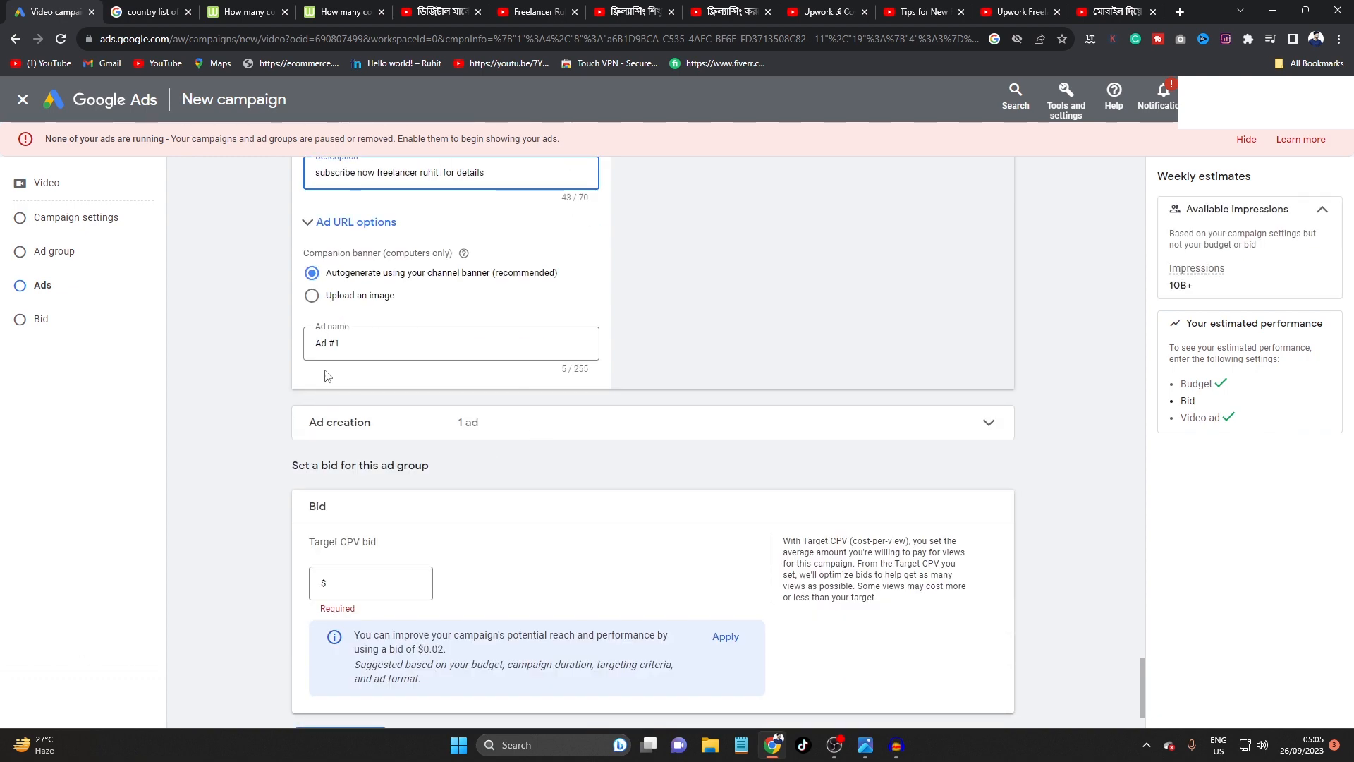
click(465, 353)
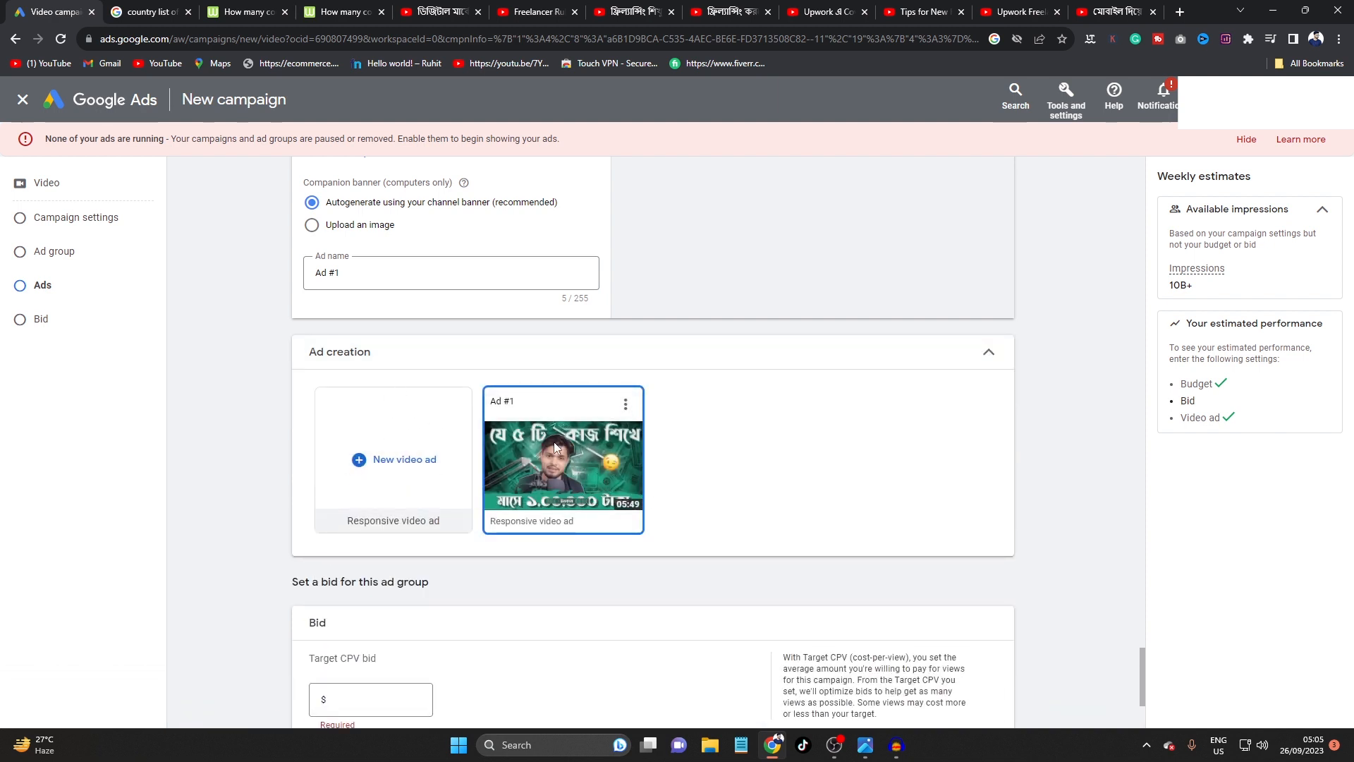
scroll(573, 459, down, 3)
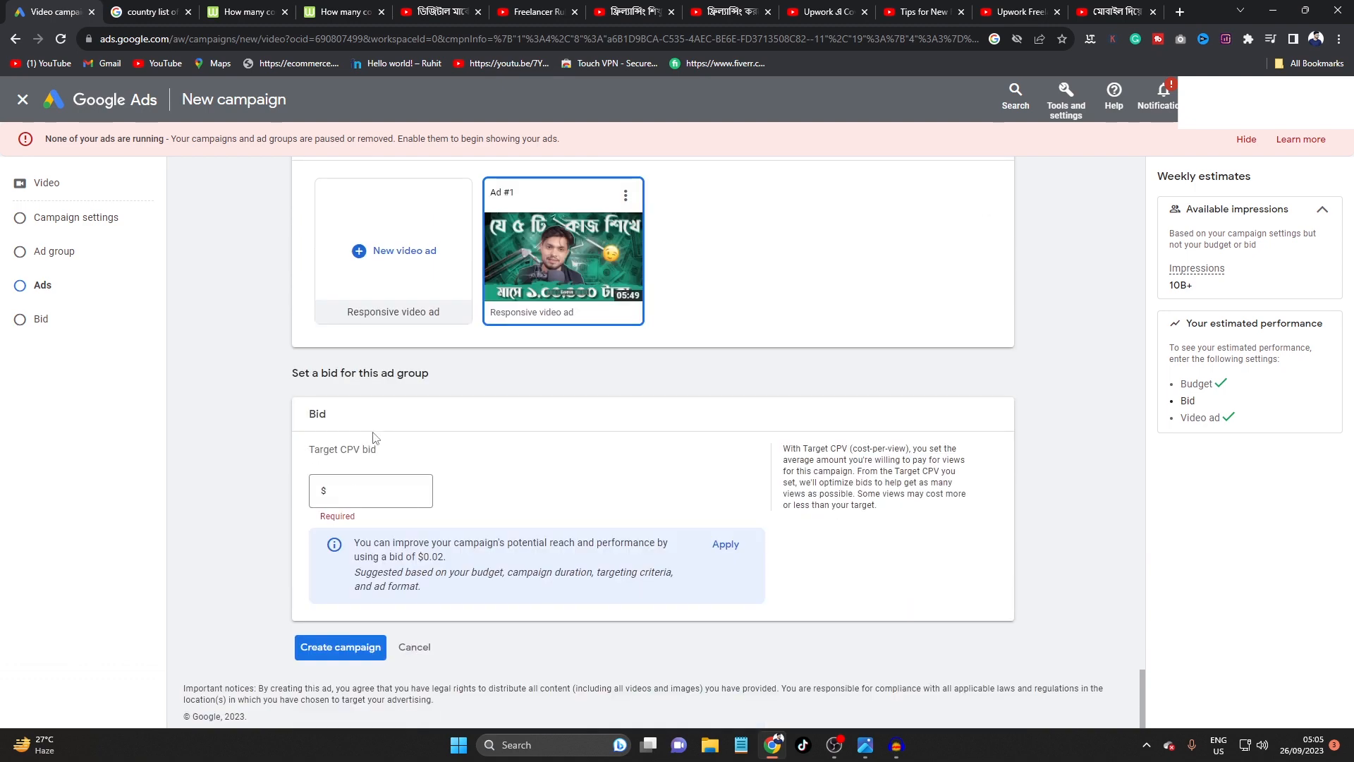
Step: Set the ad group's target CPV bid to $0.02
click(357, 489)
drag(428, 564, 445, 556)
click(379, 496)
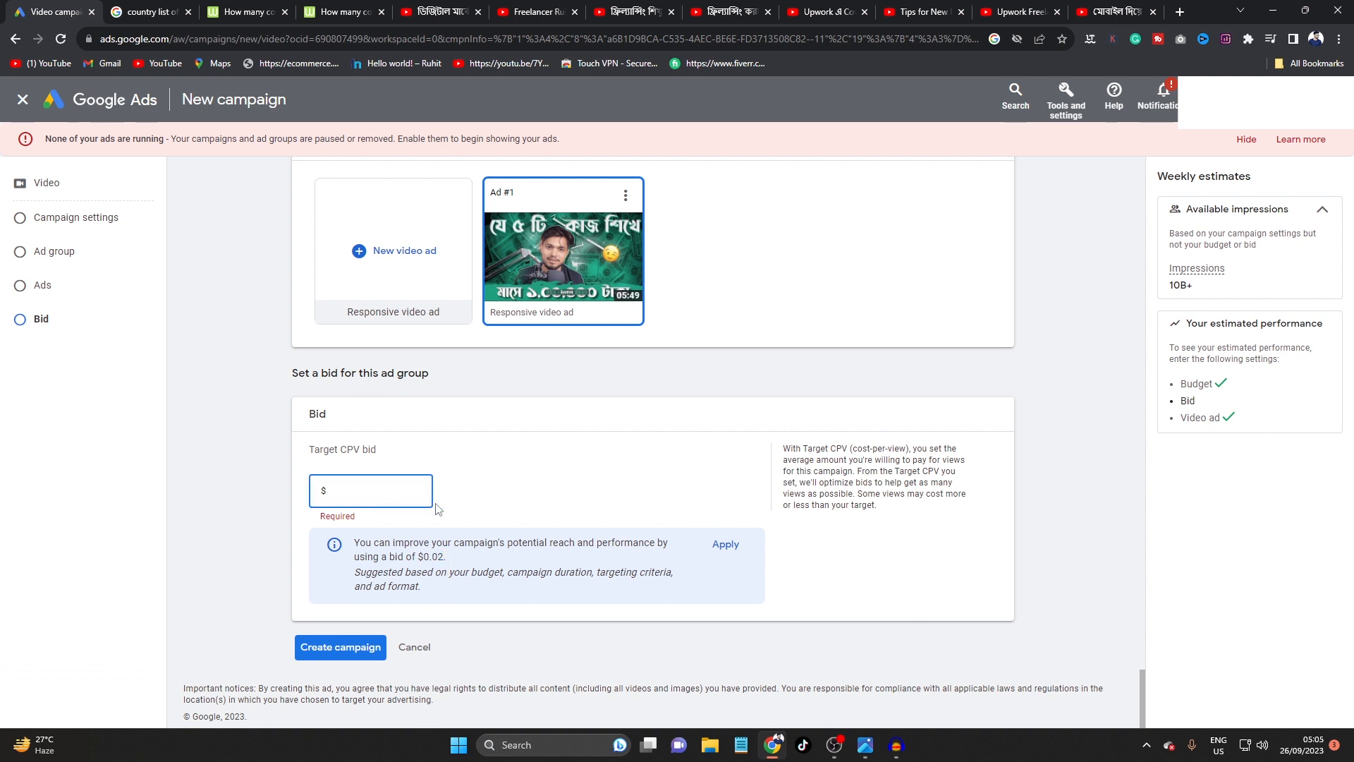
text(0.00)
key(BackSpace)
text(2)
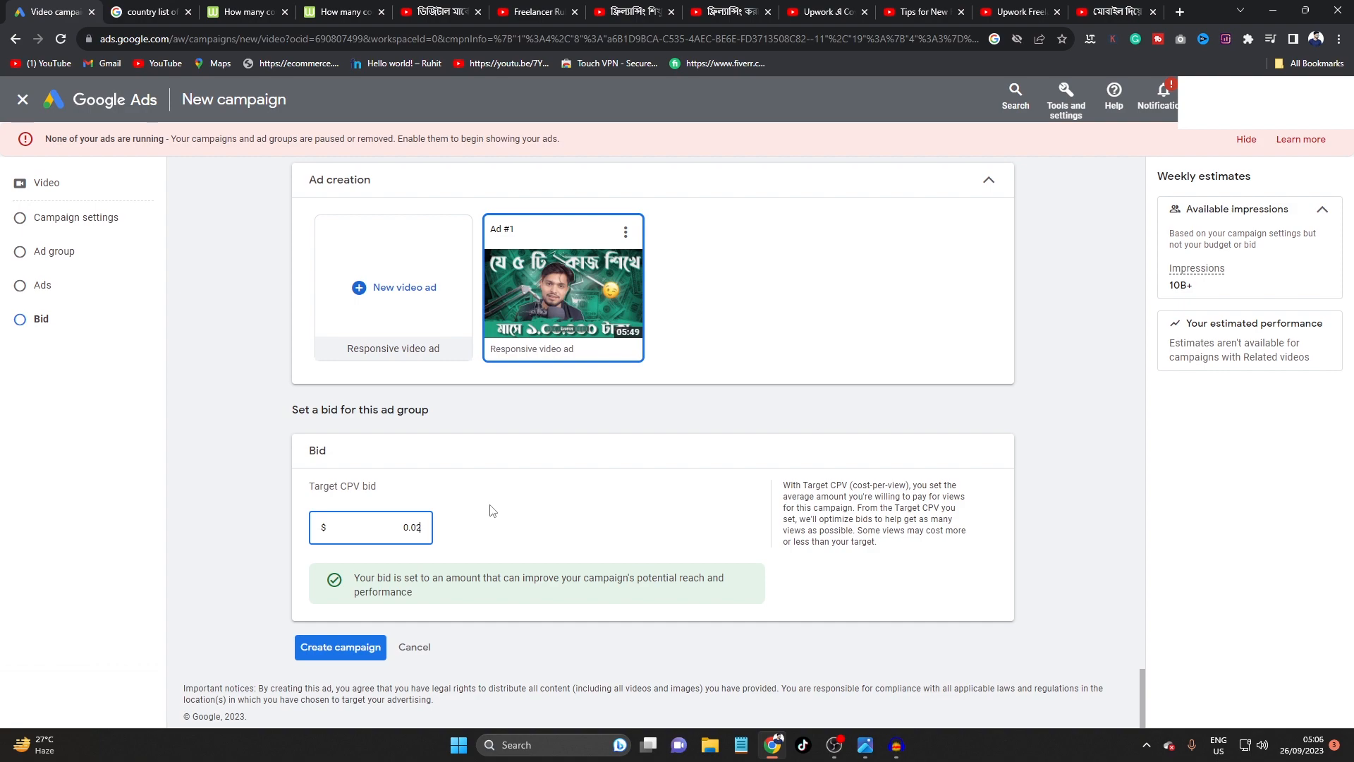
Step: Review the new campaign's settings from the video ad back through related videos, languages and locations to the budget and campaign name
scroll(942, 471, up, 20)
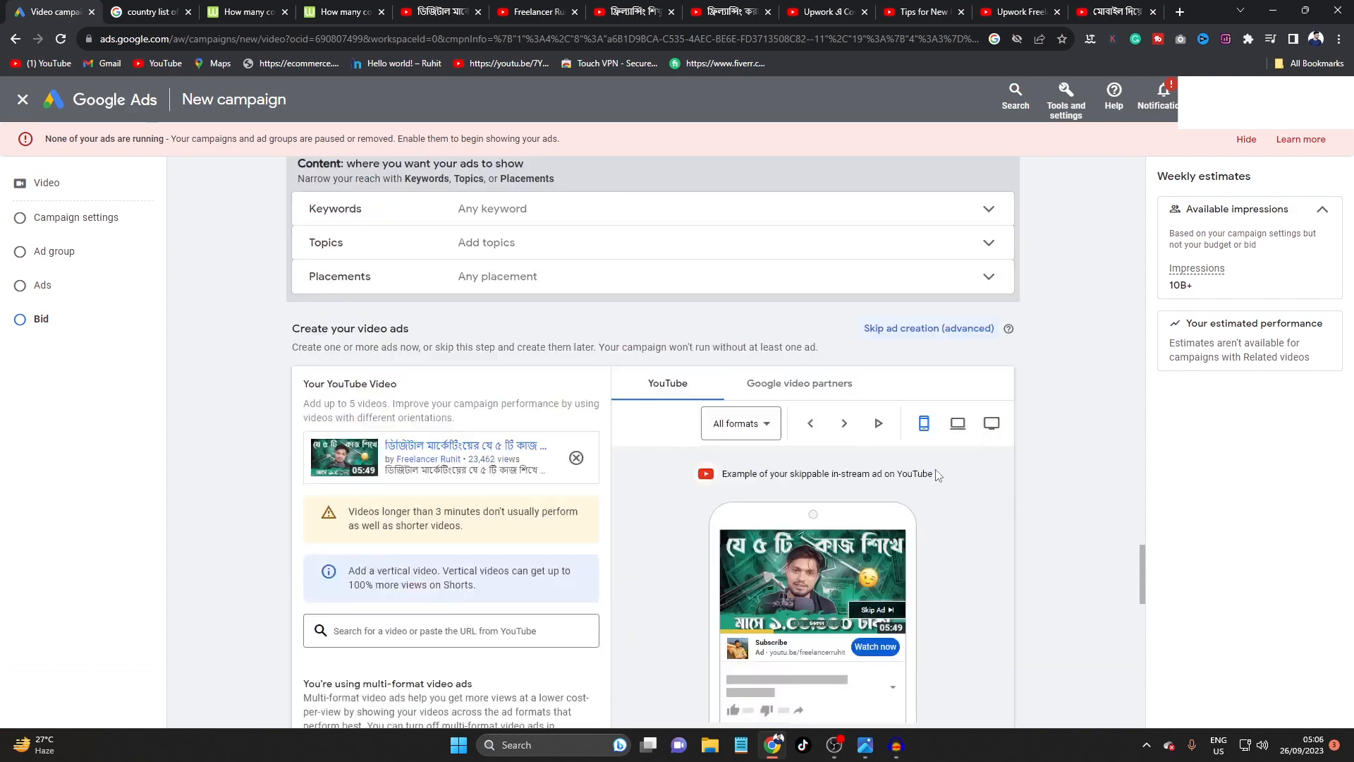
scroll(938, 474, up, 20)
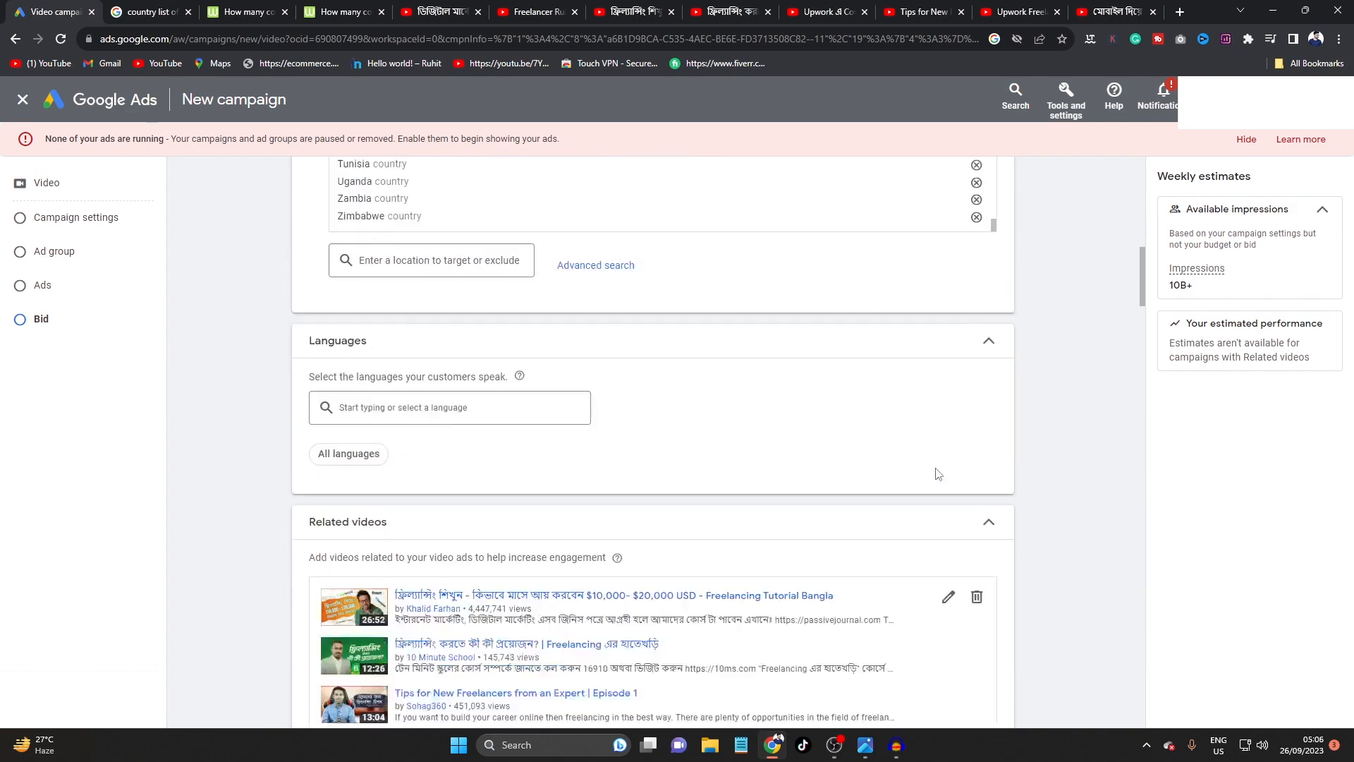
scroll(938, 474, up, 10)
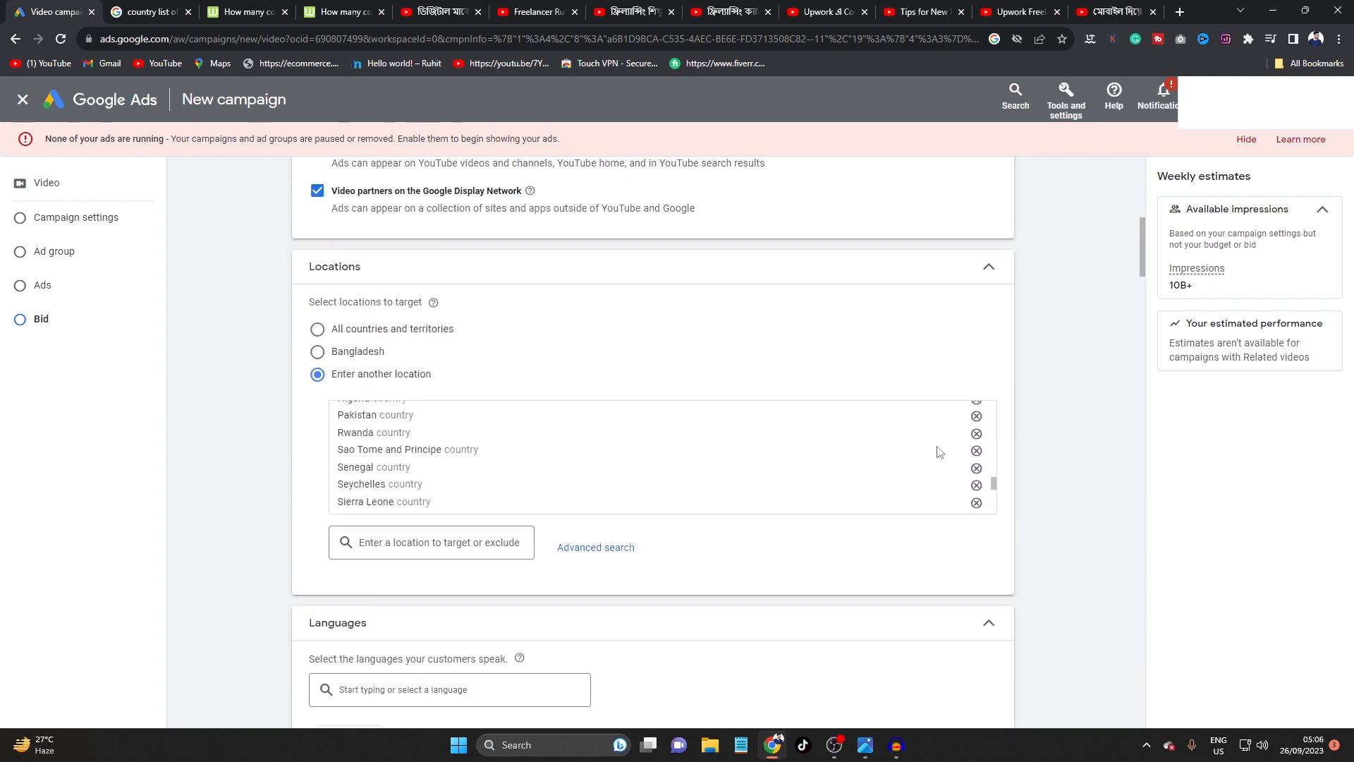
scroll(1113, 324, up, 6)
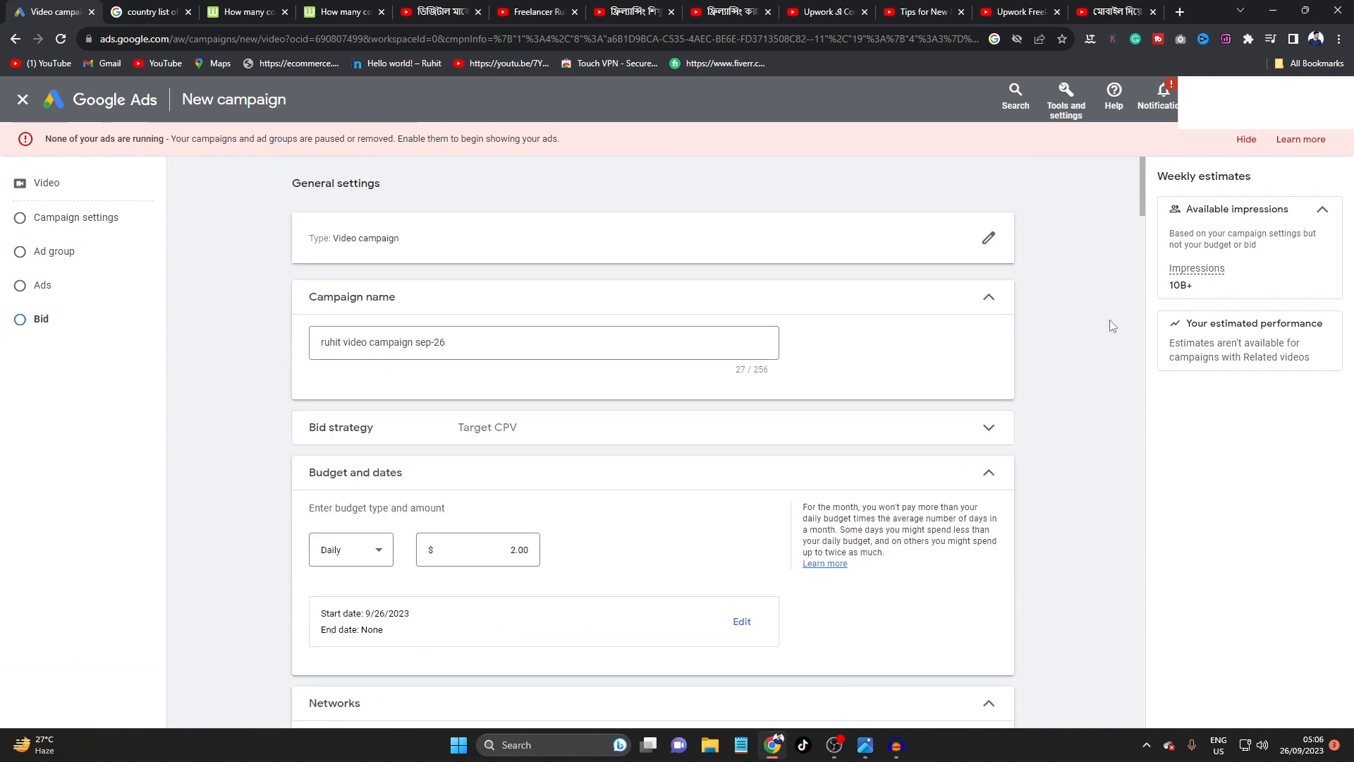
scroll(1109, 326, down, 10)
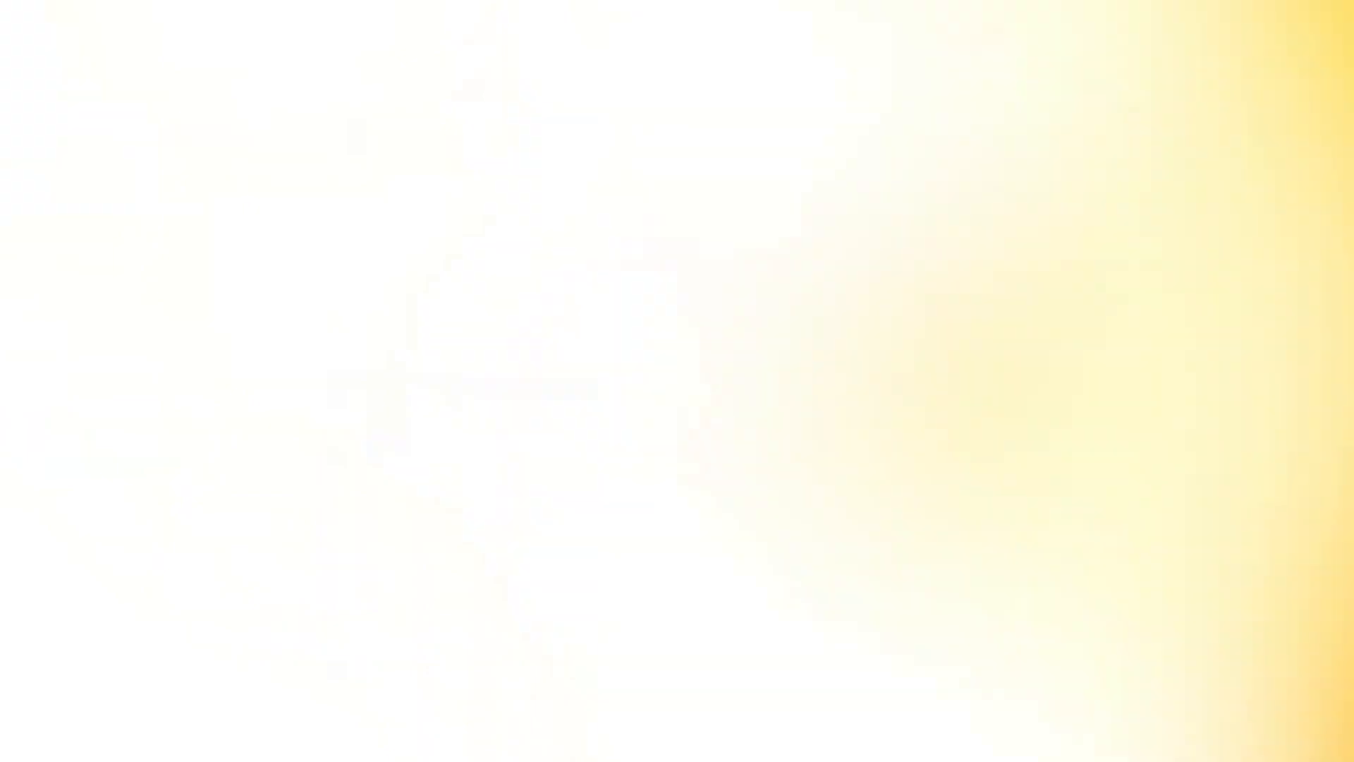